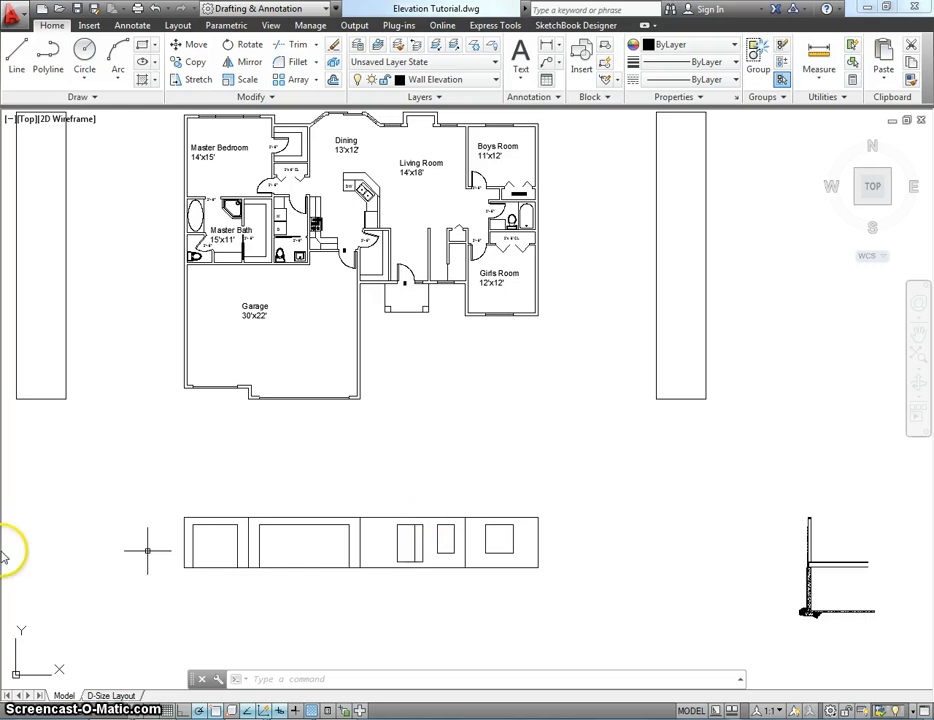
pyautogui.moveTo(450, 575)
pyautogui.mouseDown(button='middle')
pyautogui.moveTo(441, 719)
pyautogui.moveTo(449, 541)
pyautogui.mouseUp(button='middle')
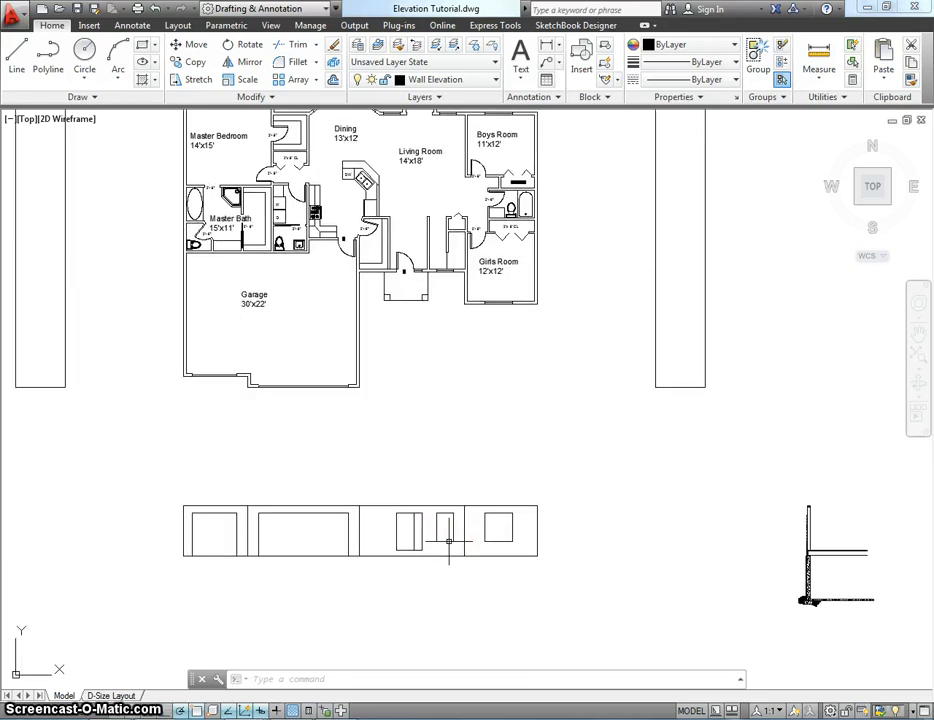
pyautogui.scroll(2, 402, 514)
pyautogui.moveTo(402, 515); pyautogui.dragTo(413, 592, button='middle')
pyautogui.scroll(-2, 411, 560)
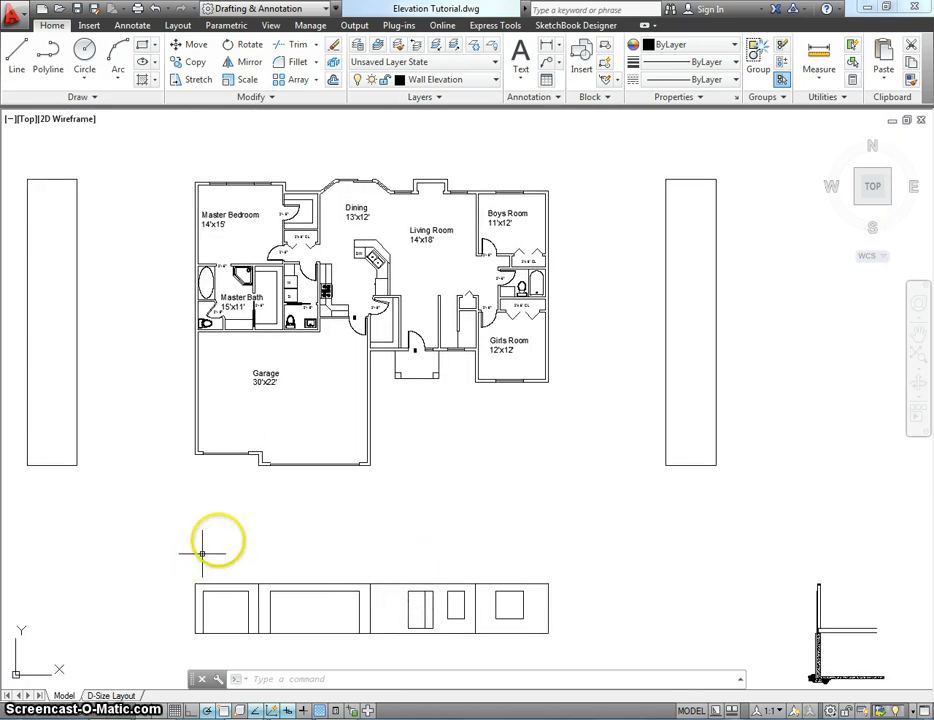
# Step: Create a new layer named "roof plan" with the colour magenta and make it the current layer
pyautogui.click(355, 48)
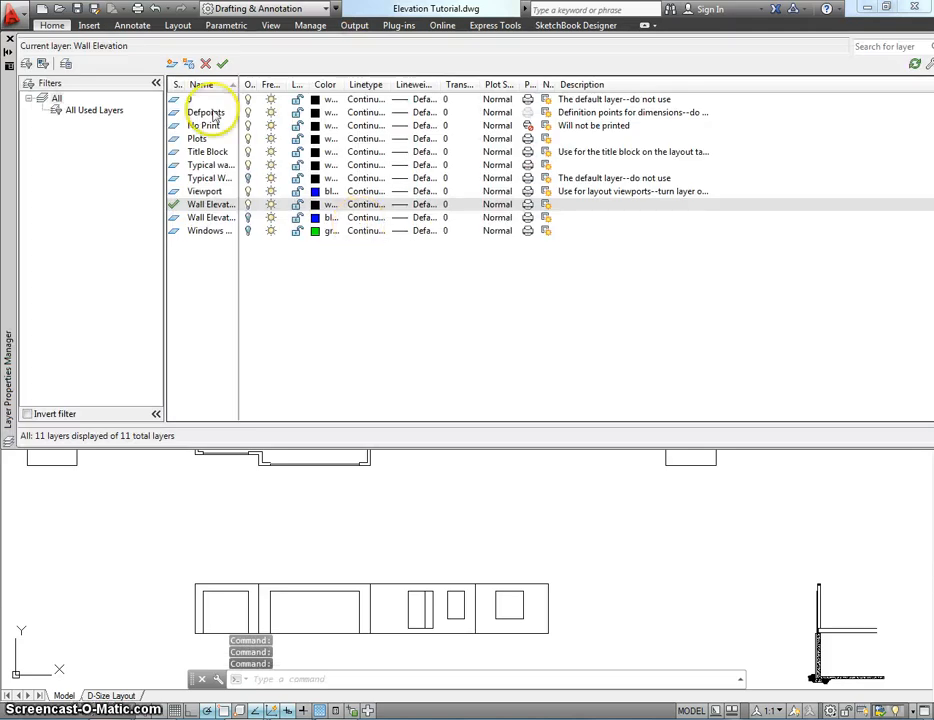
pyautogui.click(172, 64)
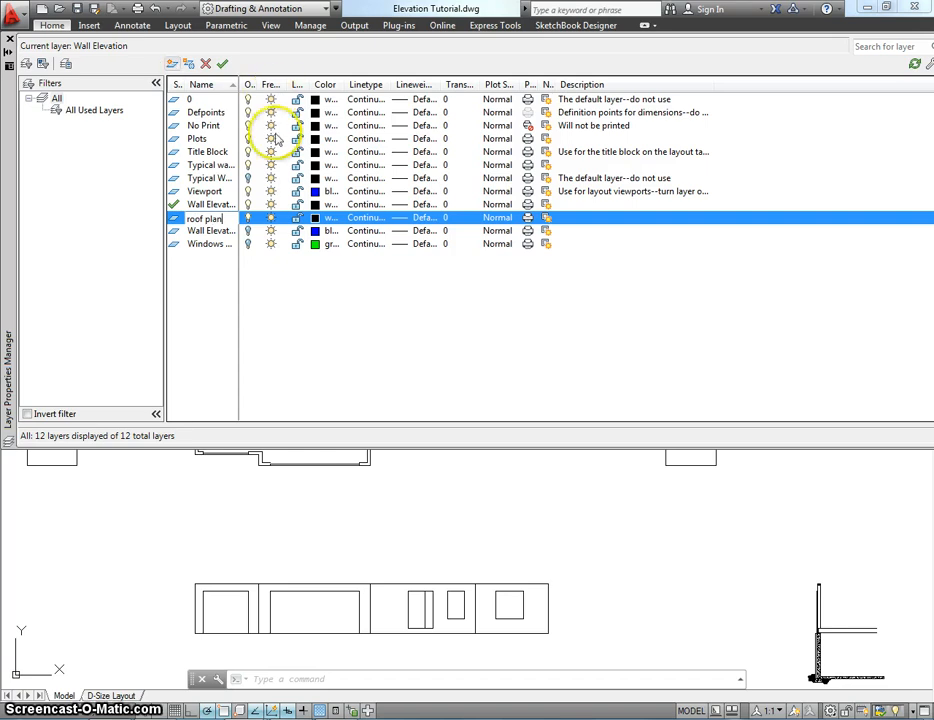
pyautogui.click(315, 218)
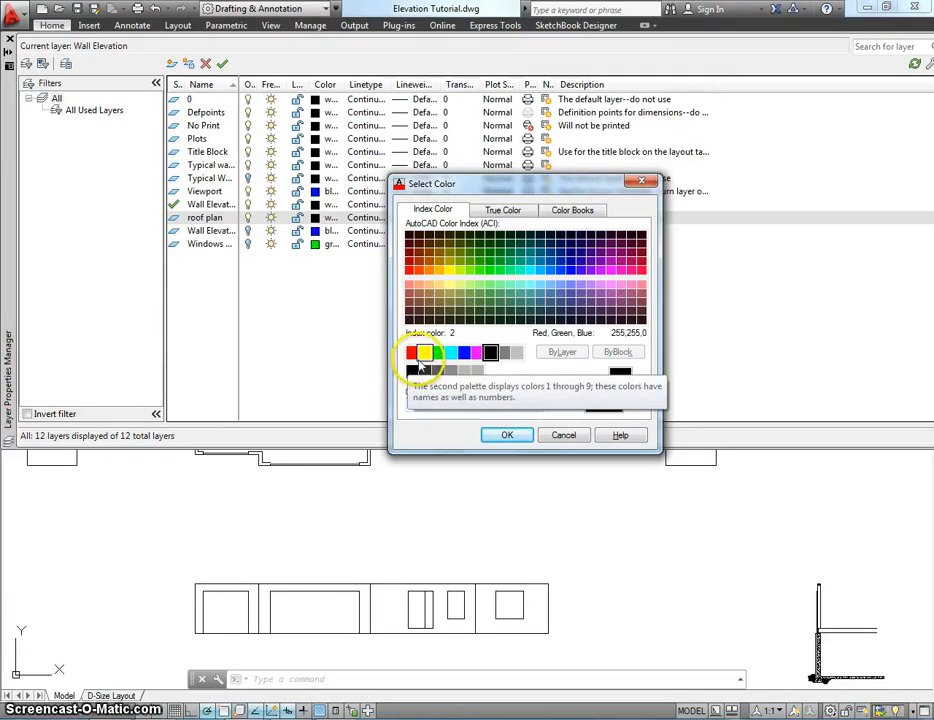
pyautogui.click(476, 352)
pyautogui.click(507, 435)
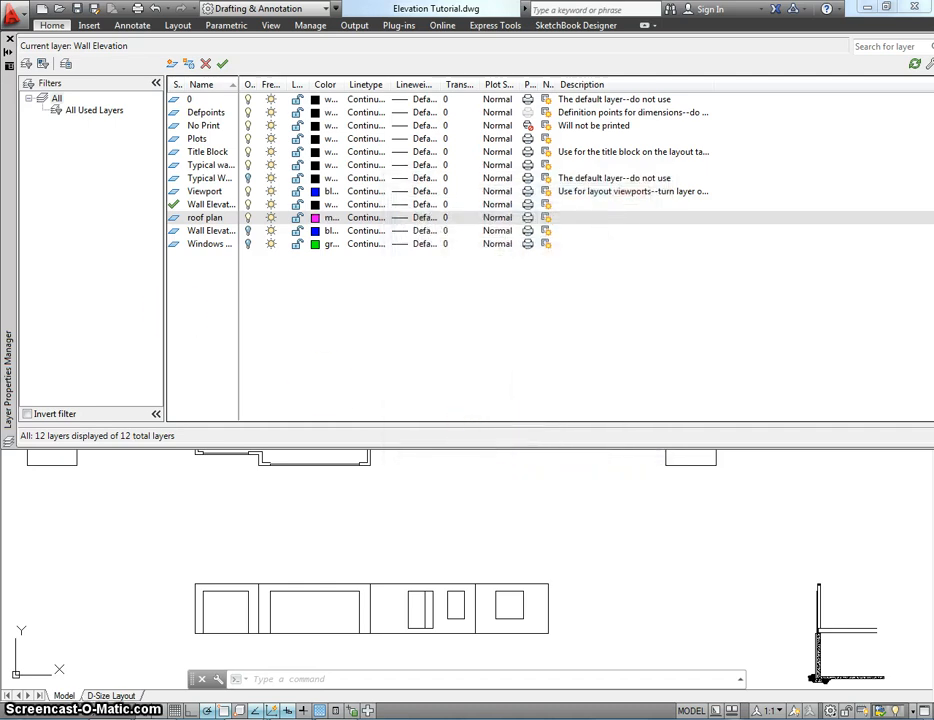
pyautogui.click(10, 41)
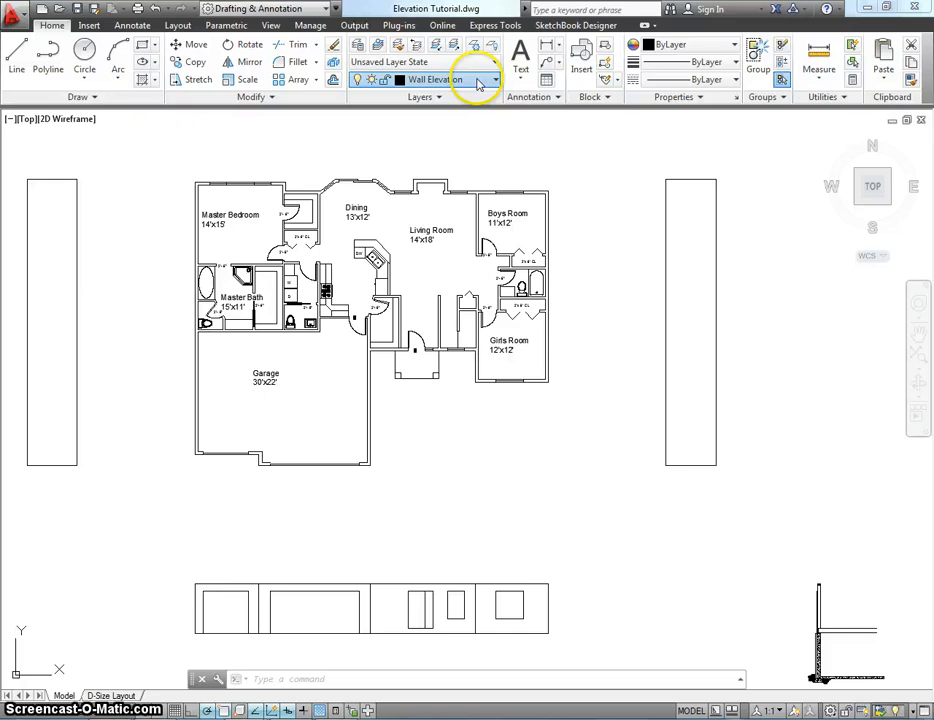
pyautogui.click(478, 80)
pyautogui.click(455, 132)
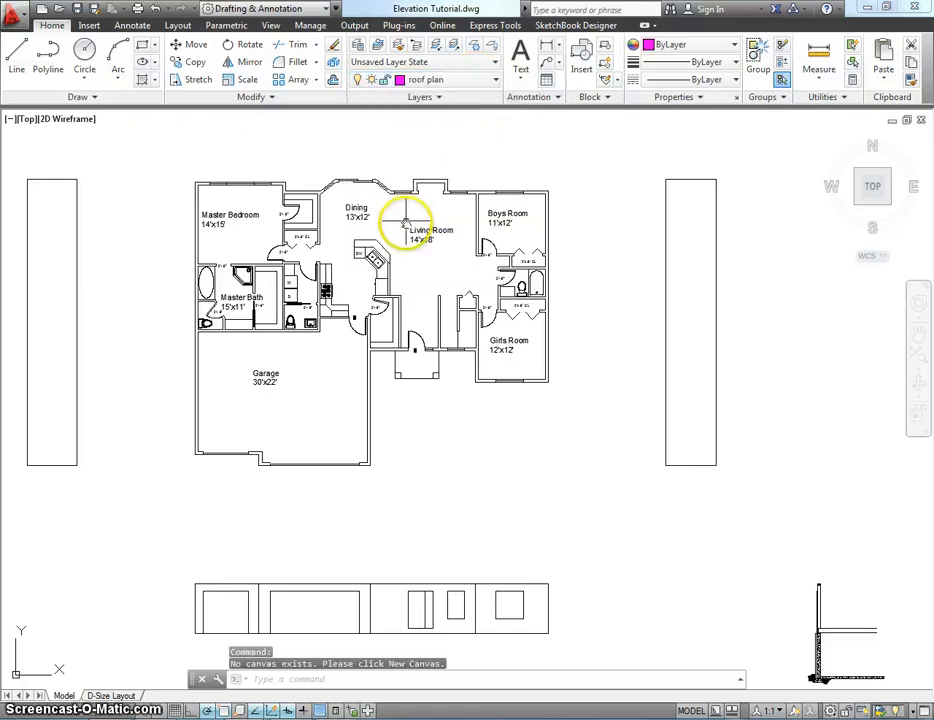
# Step: Set Offset to a distance of 2' and have it place the offset objects on the current layer
pyautogui.moveTo(382, 223); pyautogui.dragTo(407, 246, button='middle')
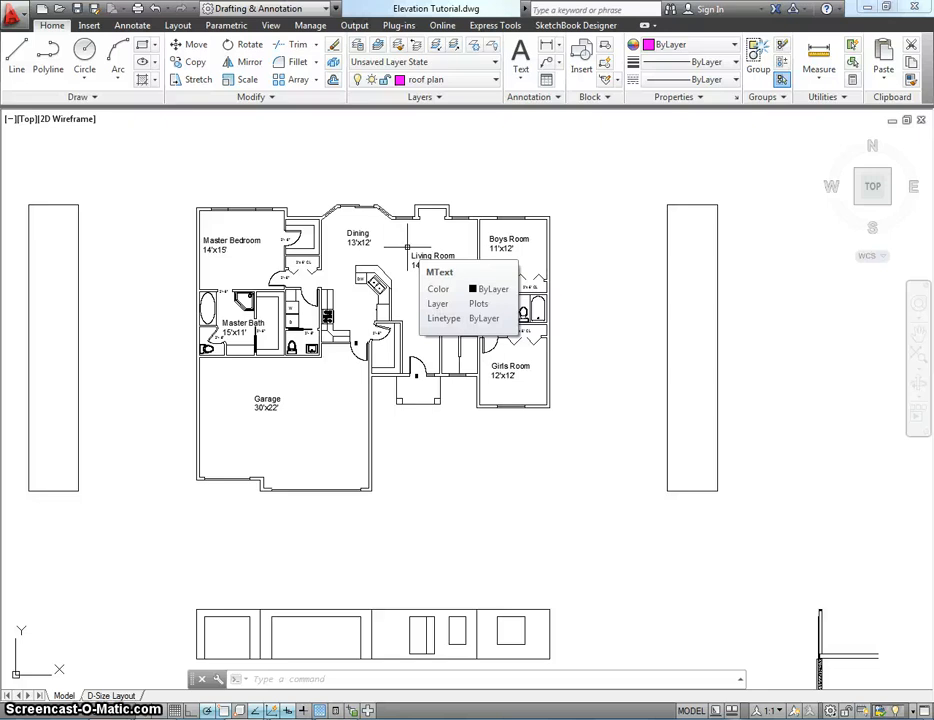
pyautogui.moveTo(409, 234); pyautogui.dragTo(417, 246, button='middle')
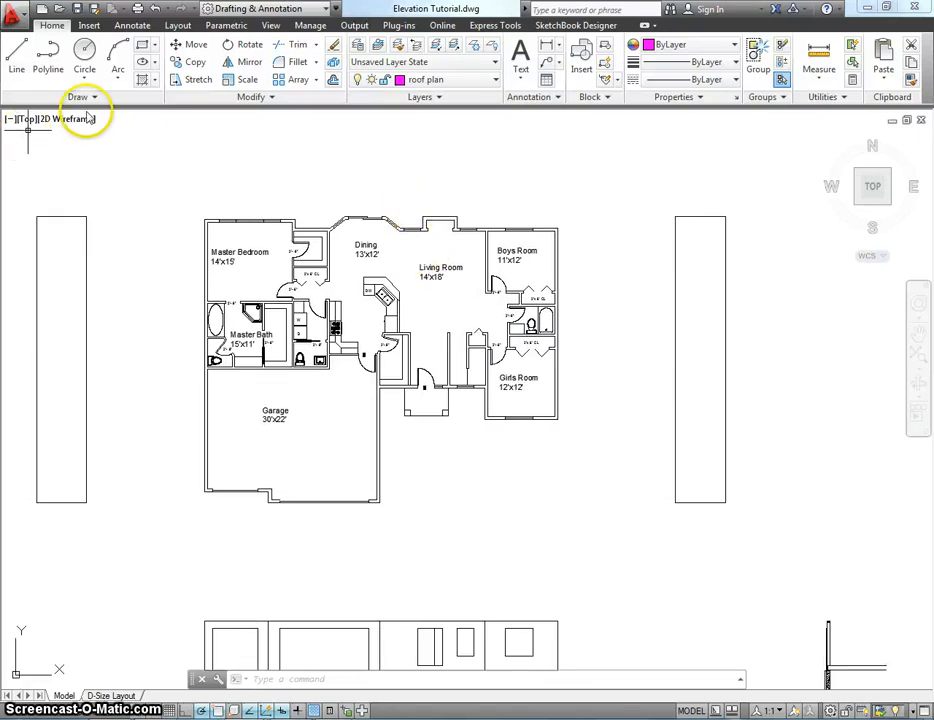
pyautogui.click(333, 80)
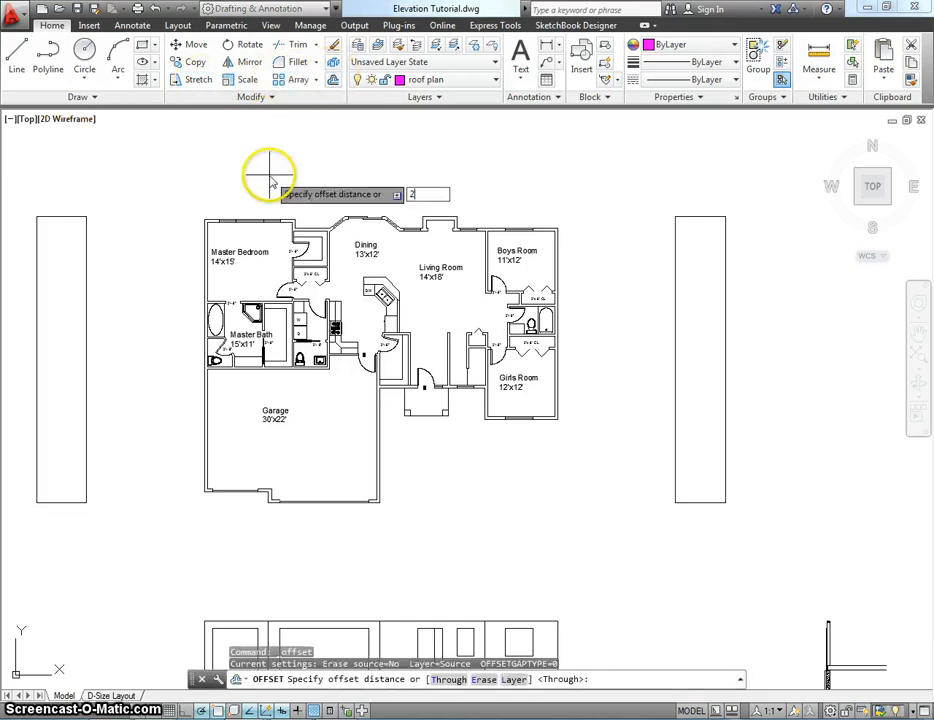
pyautogui.press('Return')
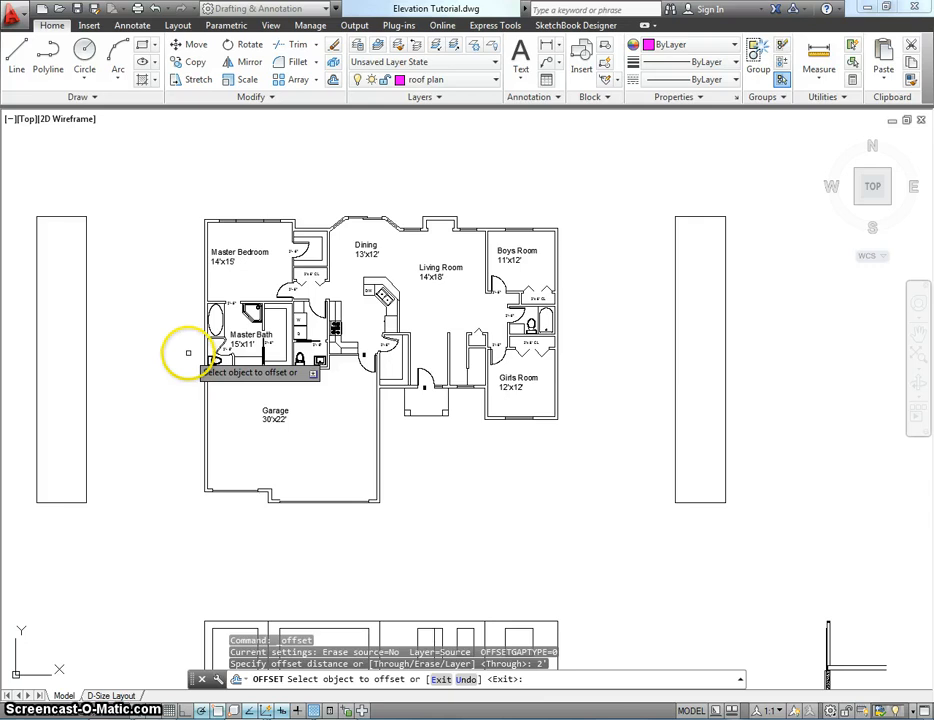
pyautogui.press('Escape')
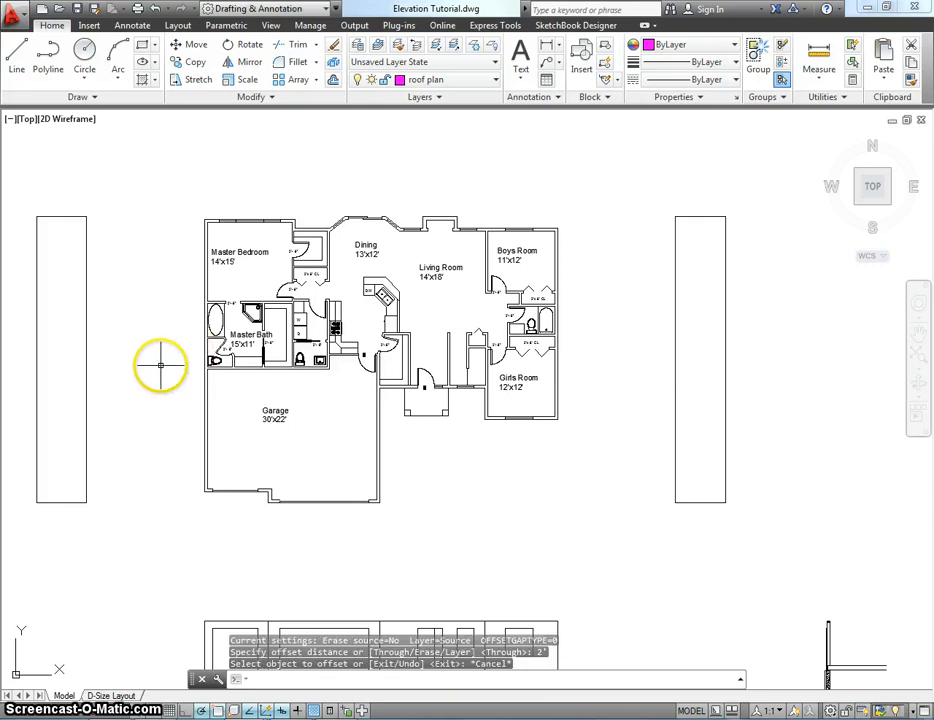
pyautogui.click(333, 80)
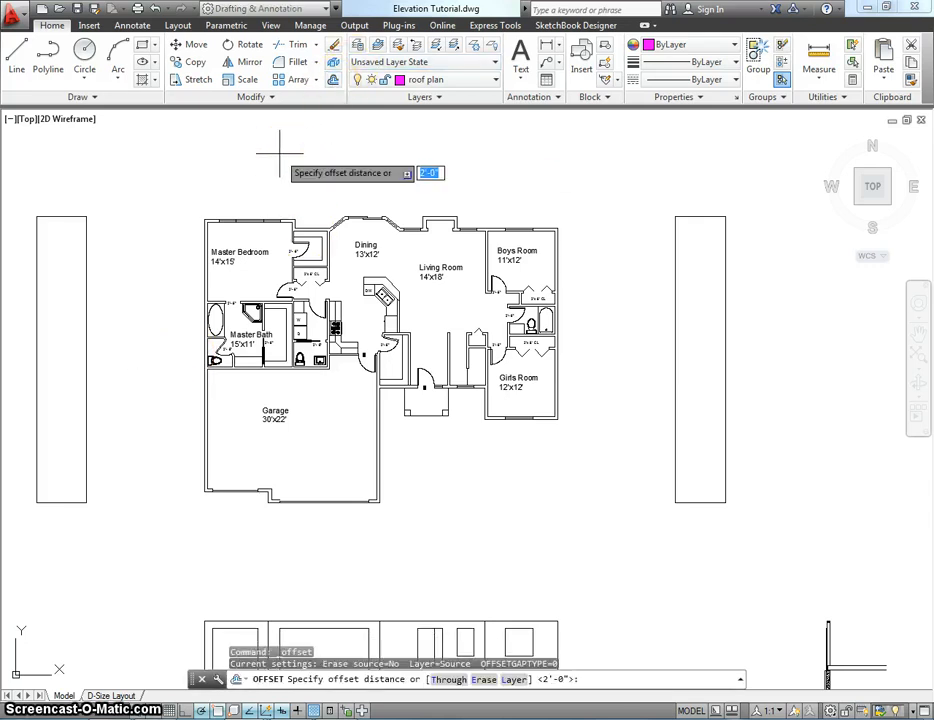
pyautogui.write('l')
pyautogui.press('Return')
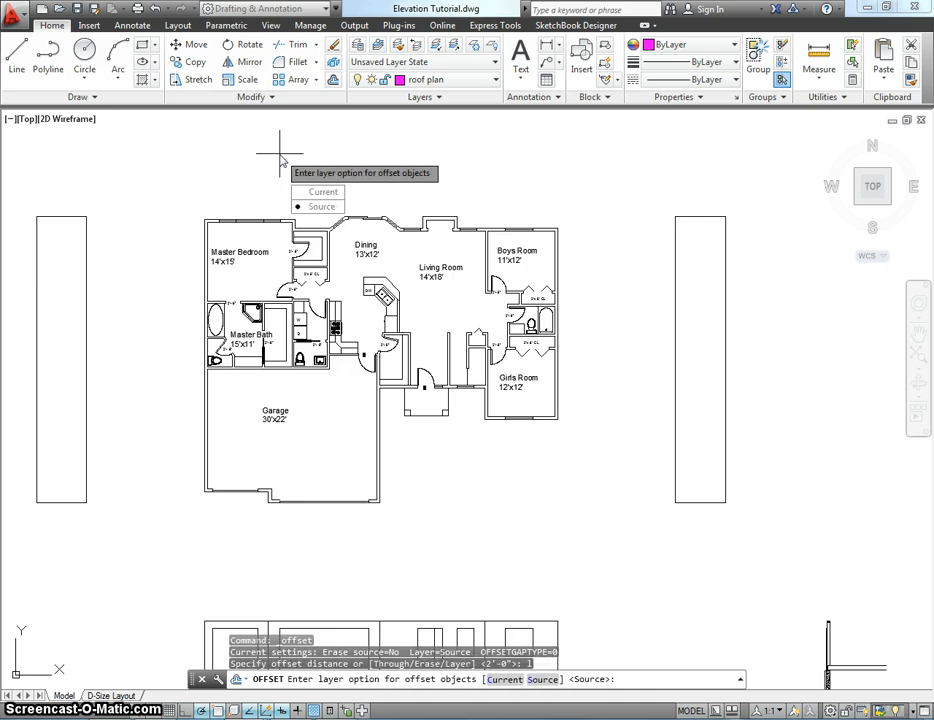
pyautogui.write('c')
pyautogui.press('Return')
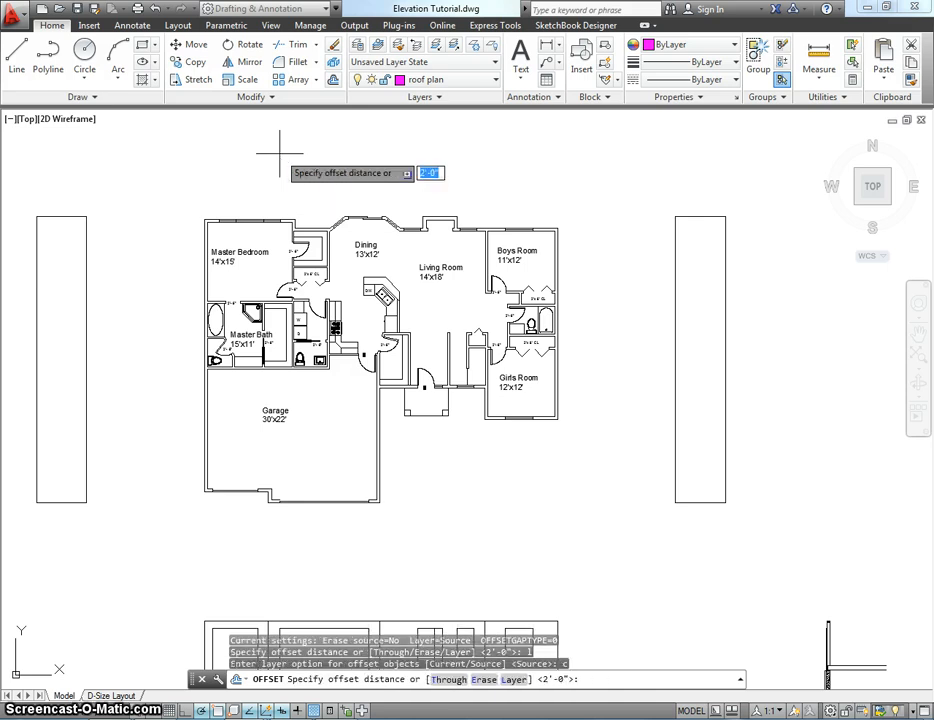
pyautogui.press('Return')
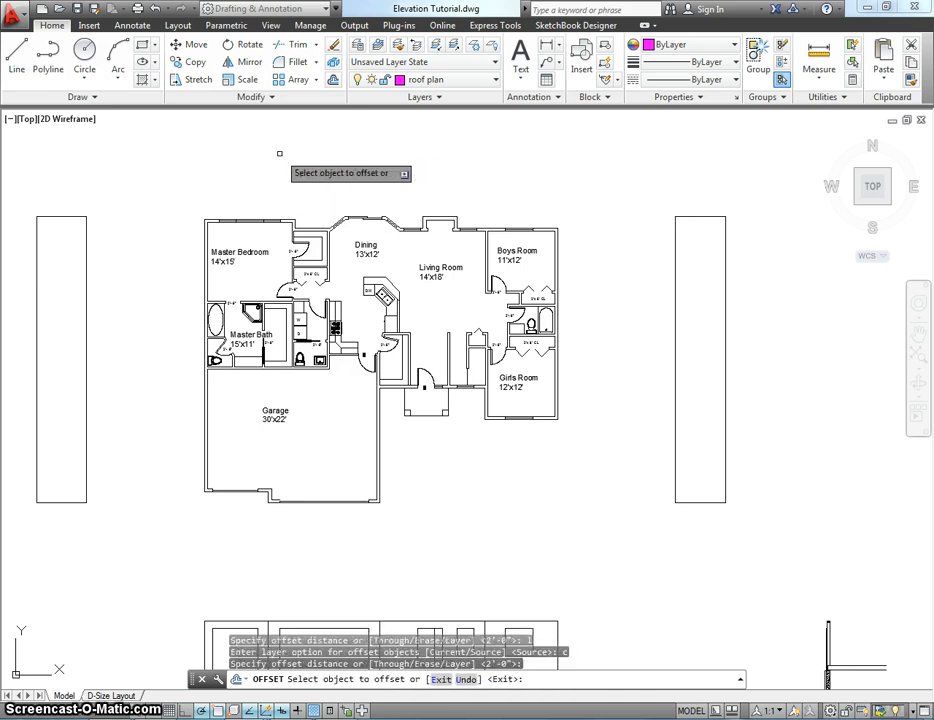
# Step: Offset the floor plan's west and east exterior walls and the rear wall of the Dining bay outward by 2'
pyautogui.click(205, 287)
pyautogui.click(167, 292)
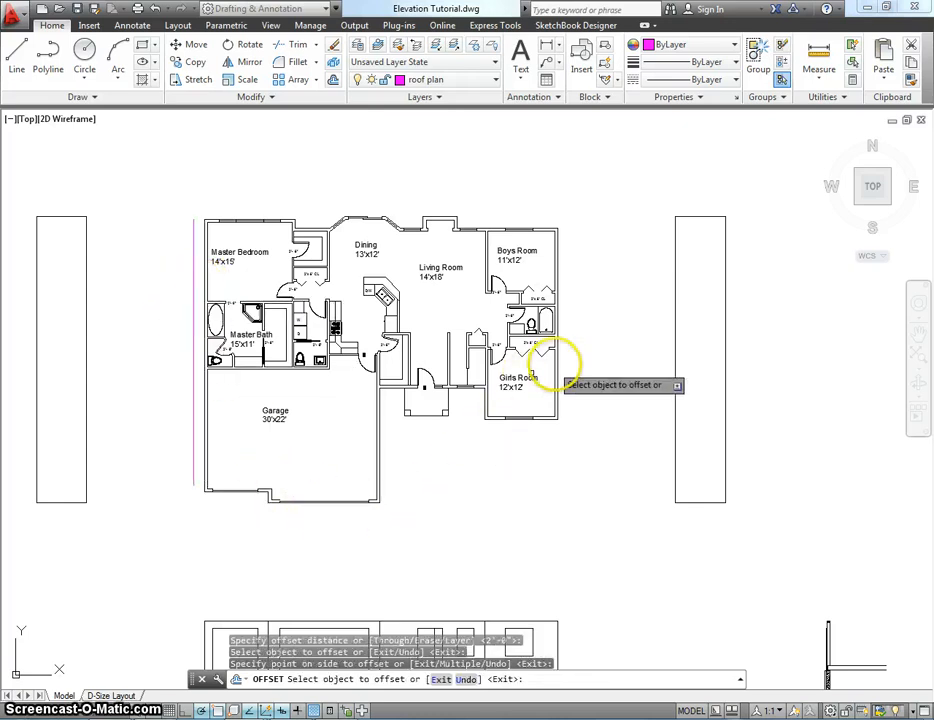
pyautogui.click(559, 364)
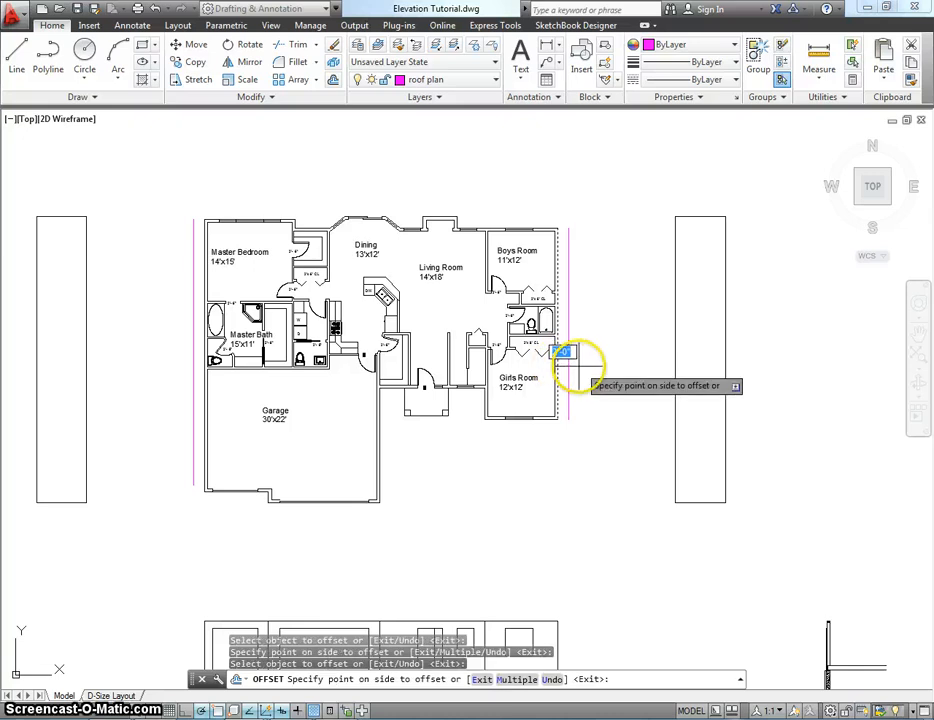
pyautogui.click(569, 357)
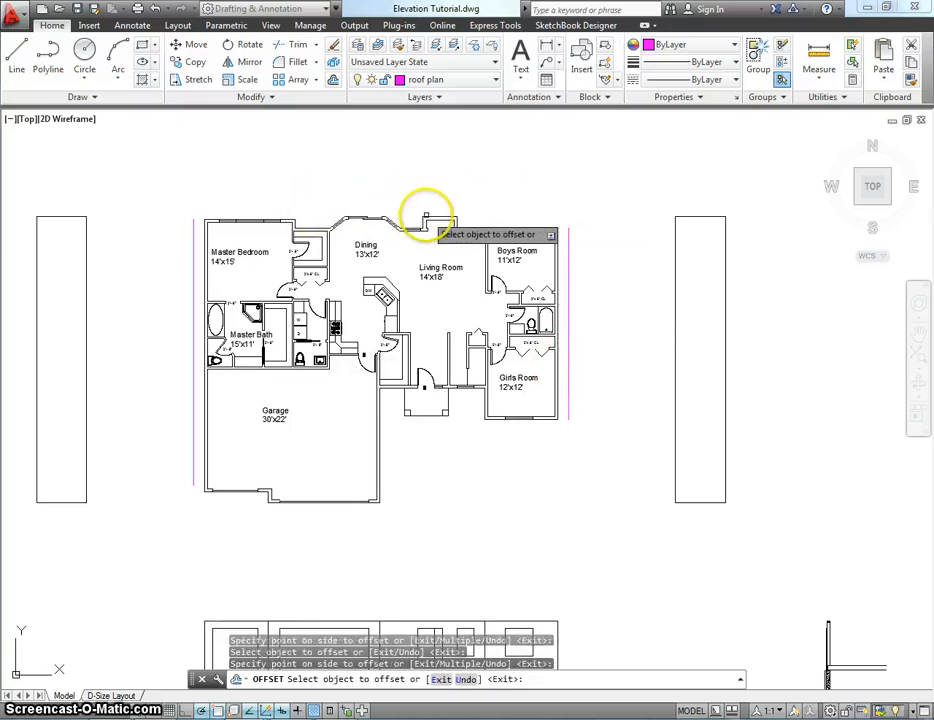
pyautogui.scroll(5, 345, 215)
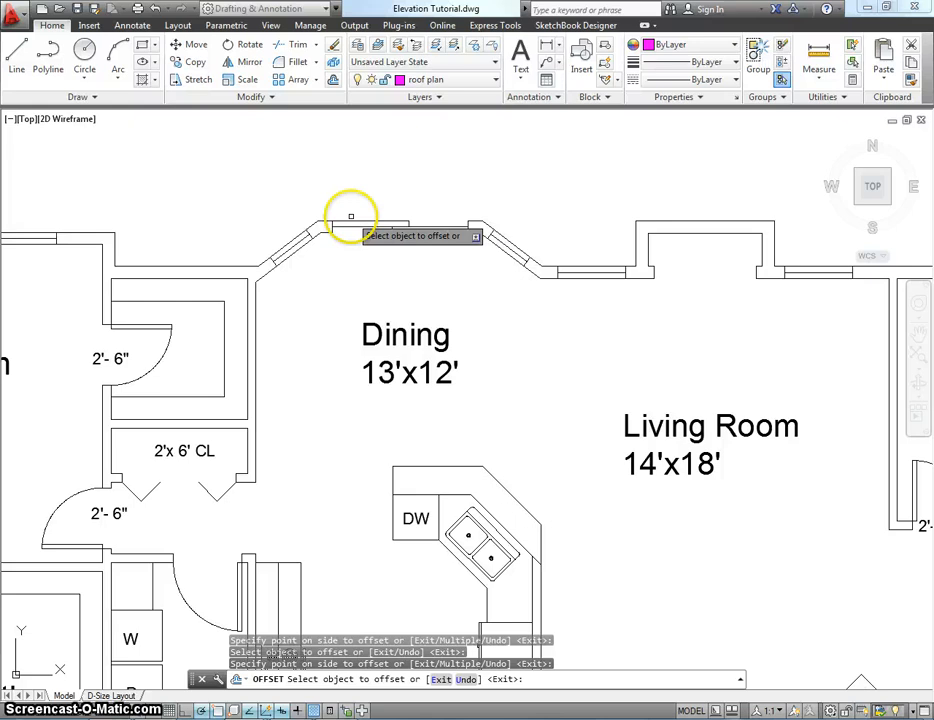
pyautogui.click(328, 221)
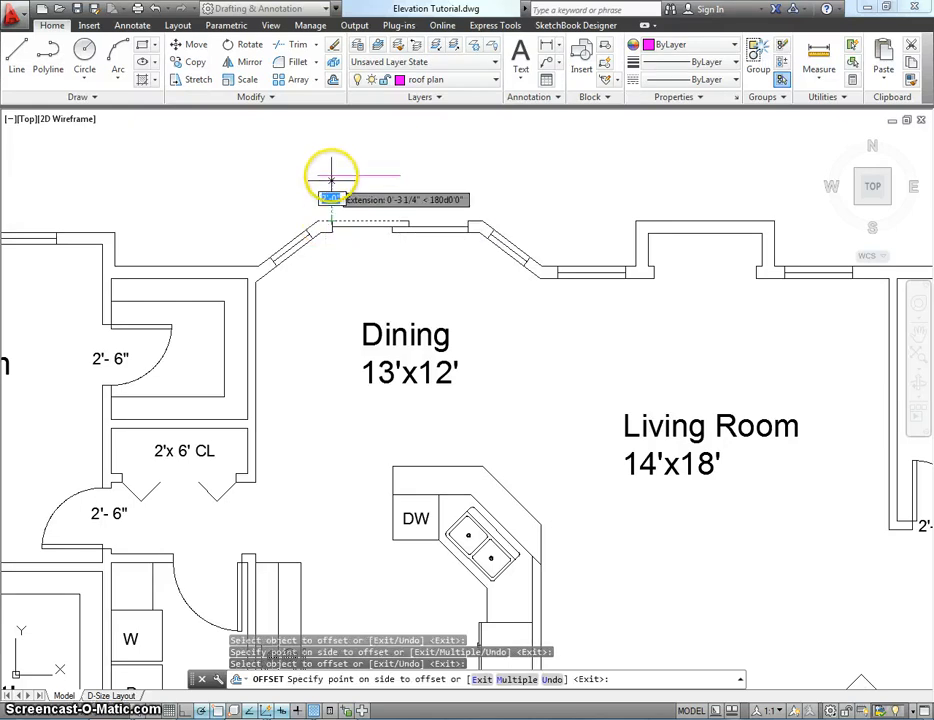
pyautogui.click(329, 168)
pyautogui.scroll(-3, 345, 211)
pyautogui.scroll(-5, 345, 211)
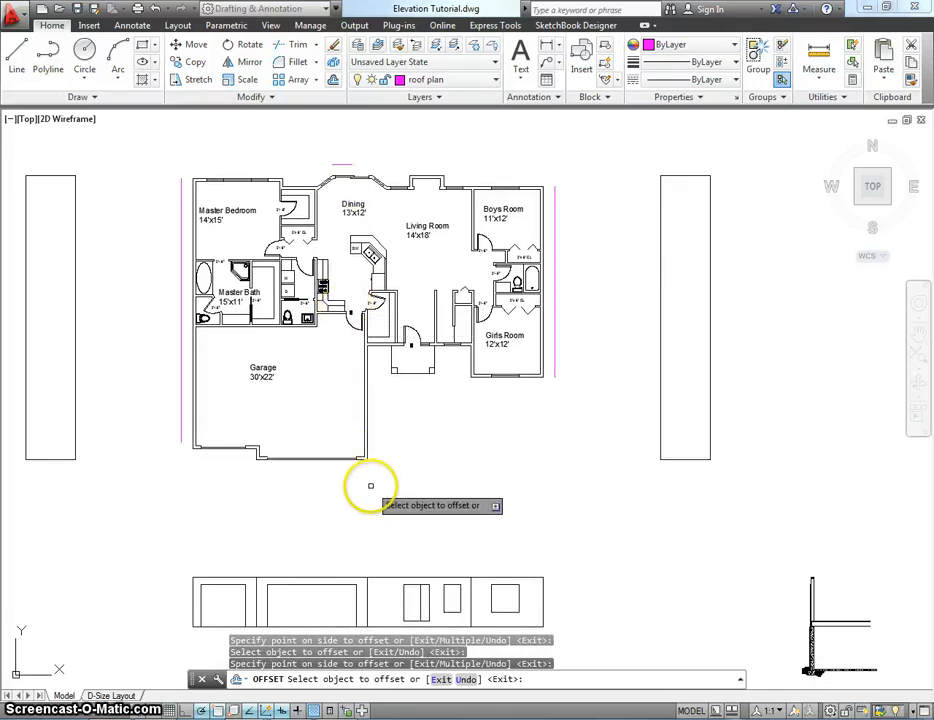
# Step: Offset both front wall segments of the Garage and the short jog wall between them outward by 2'
pyautogui.scroll(4, 200, 463)
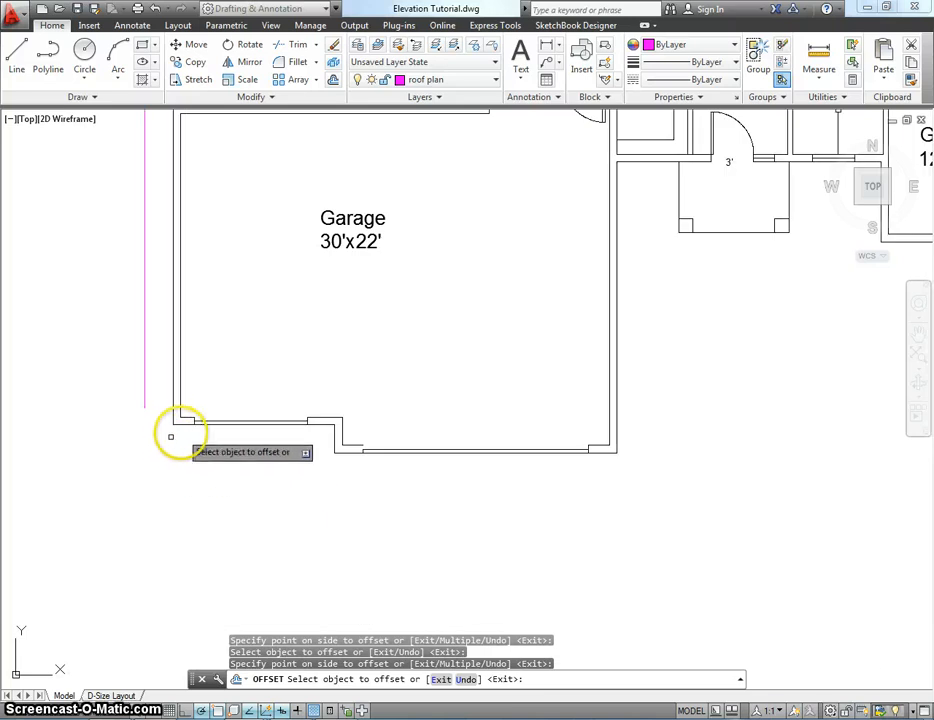
pyautogui.click(177, 425)
pyautogui.click(181, 441)
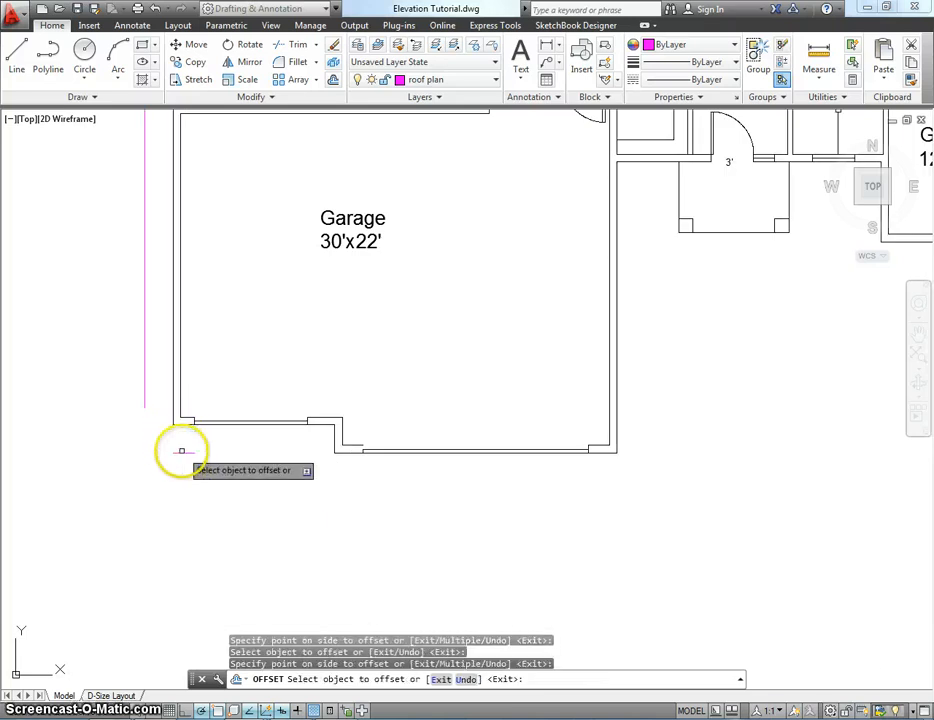
pyautogui.click(346, 451)
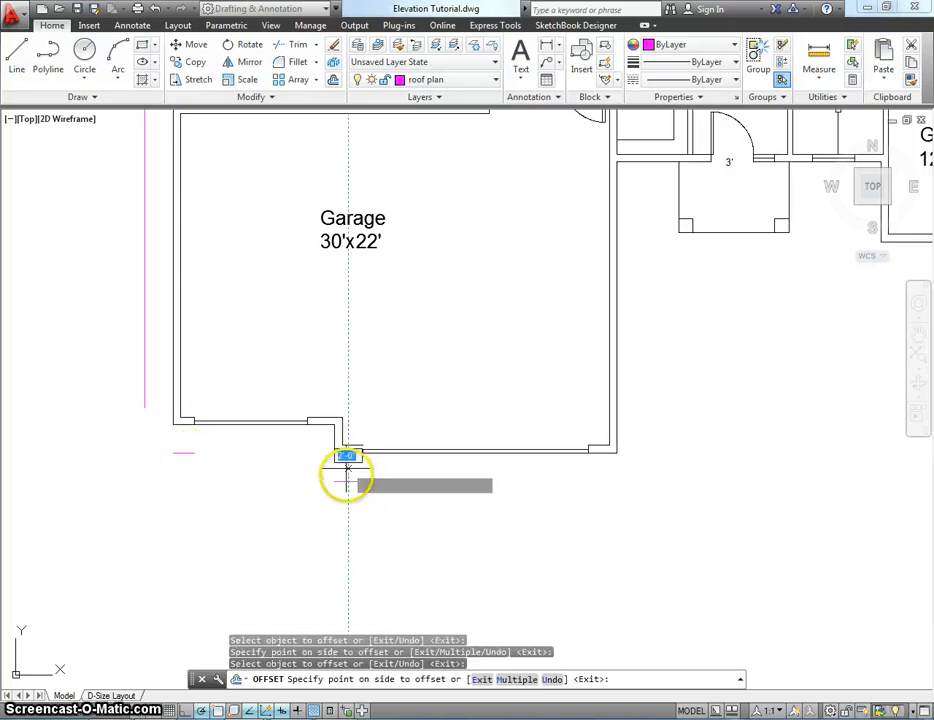
pyautogui.click(340, 500)
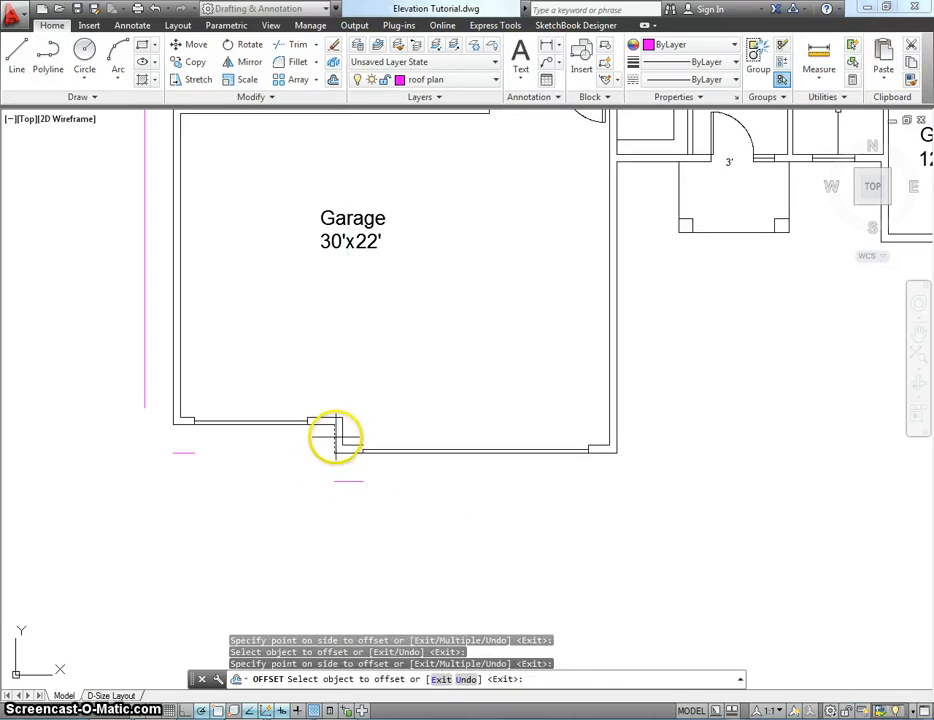
pyautogui.click(334, 438)
pyautogui.click(315, 445)
pyautogui.scroll(-3, 319, 471)
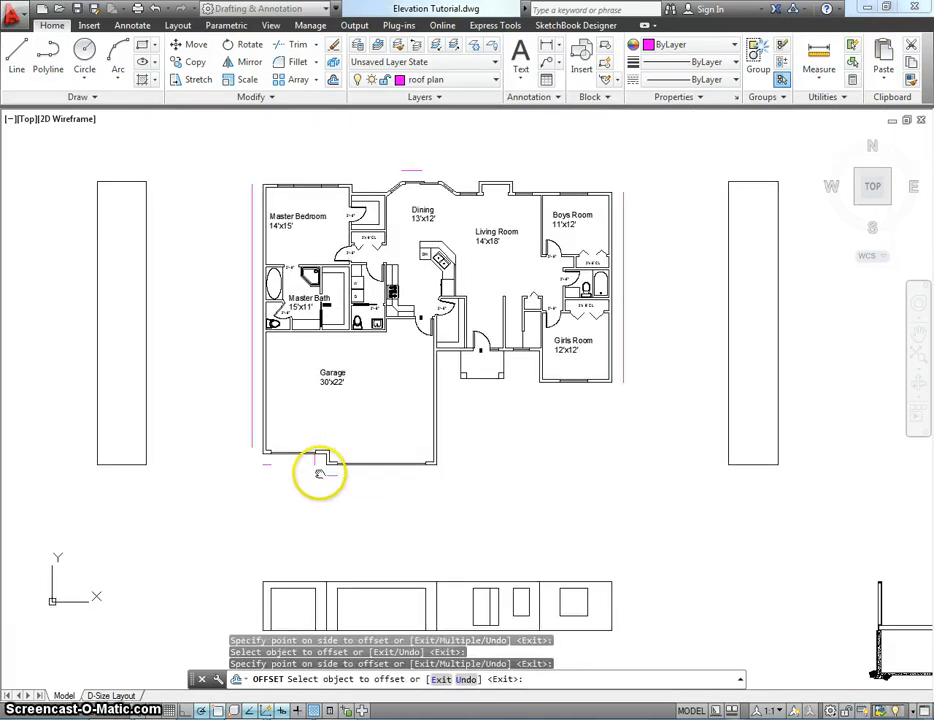
# Step: Offset the Garage's east exterior wall outward by 2'
pyautogui.moveTo(317, 475); pyautogui.dragTo(242, 459, button='middle')
pyautogui.scroll(3, 354, 456)
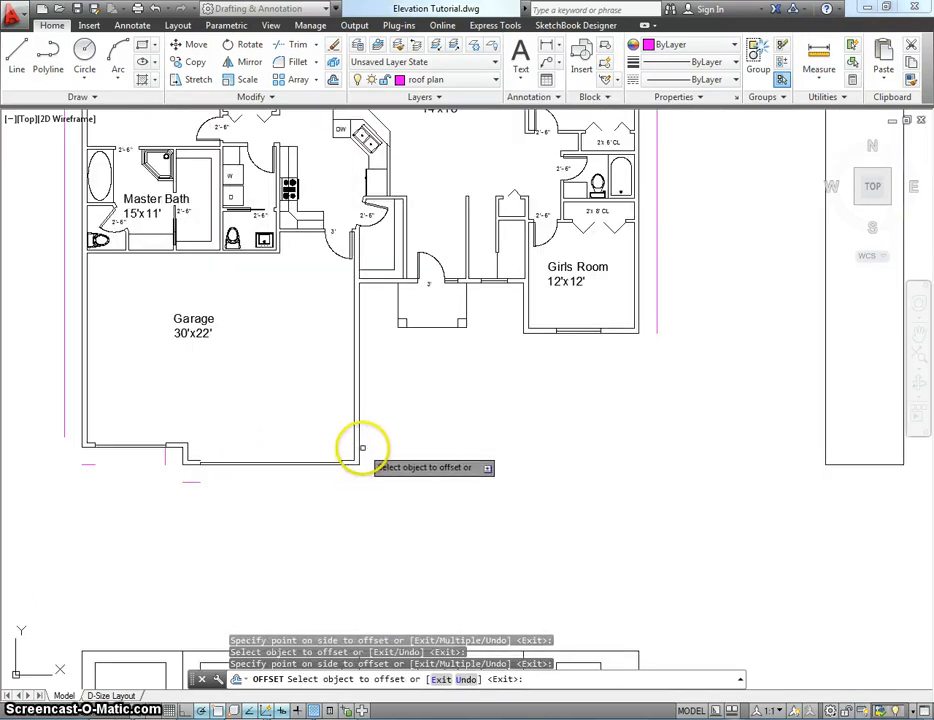
pyautogui.click(358, 443)
pyautogui.click(395, 415)
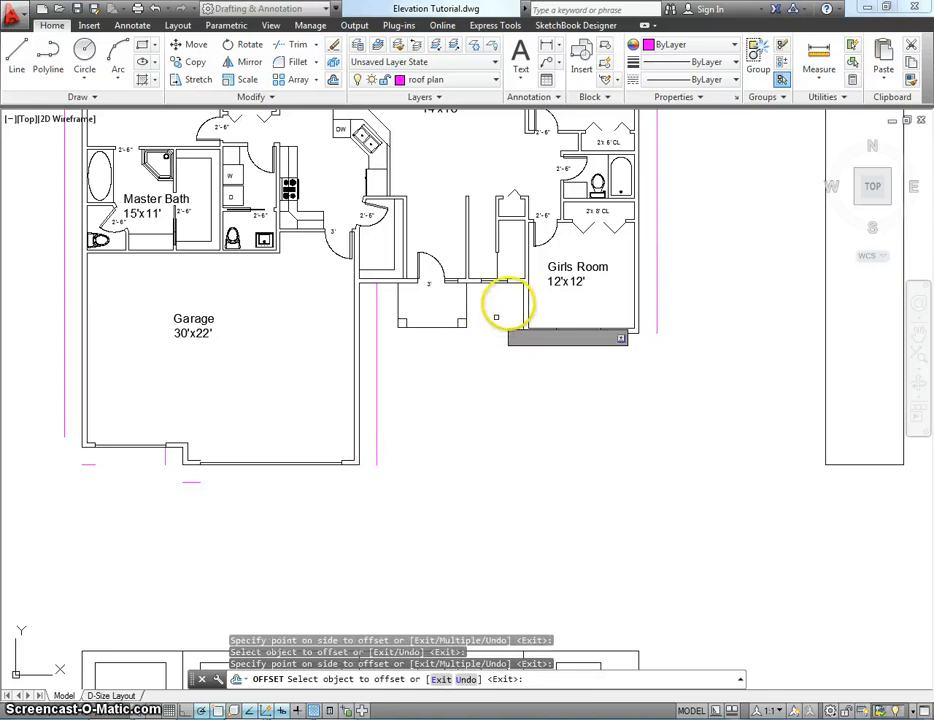
# Step: Offset the front entry wall and the Girls Room's west and front exterior walls outward by 2', then end the Offset command
pyautogui.click(521, 282)
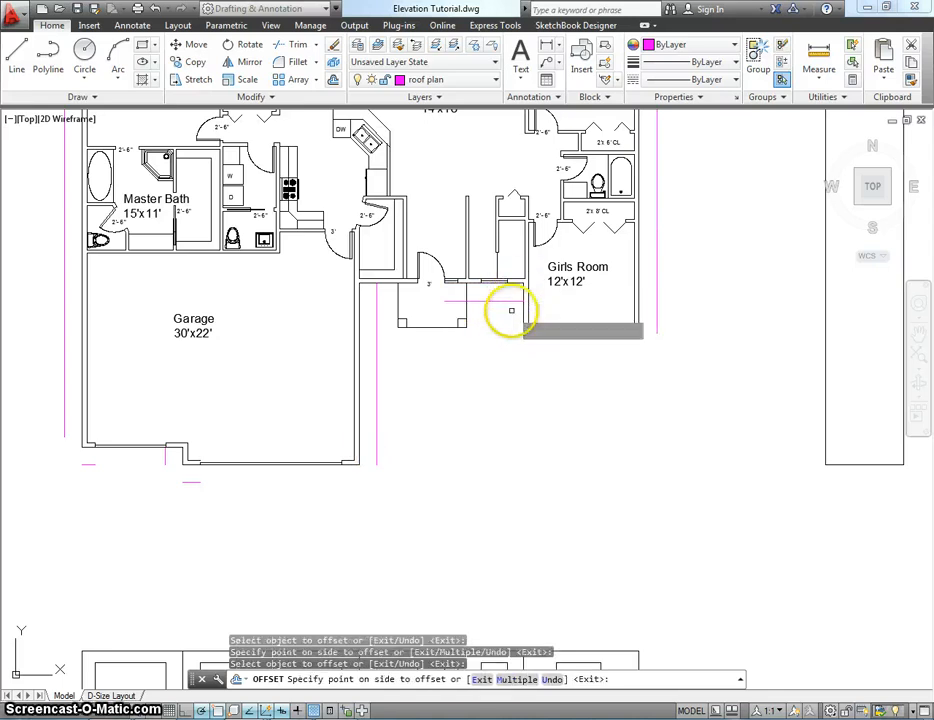
pyautogui.click(518, 328)
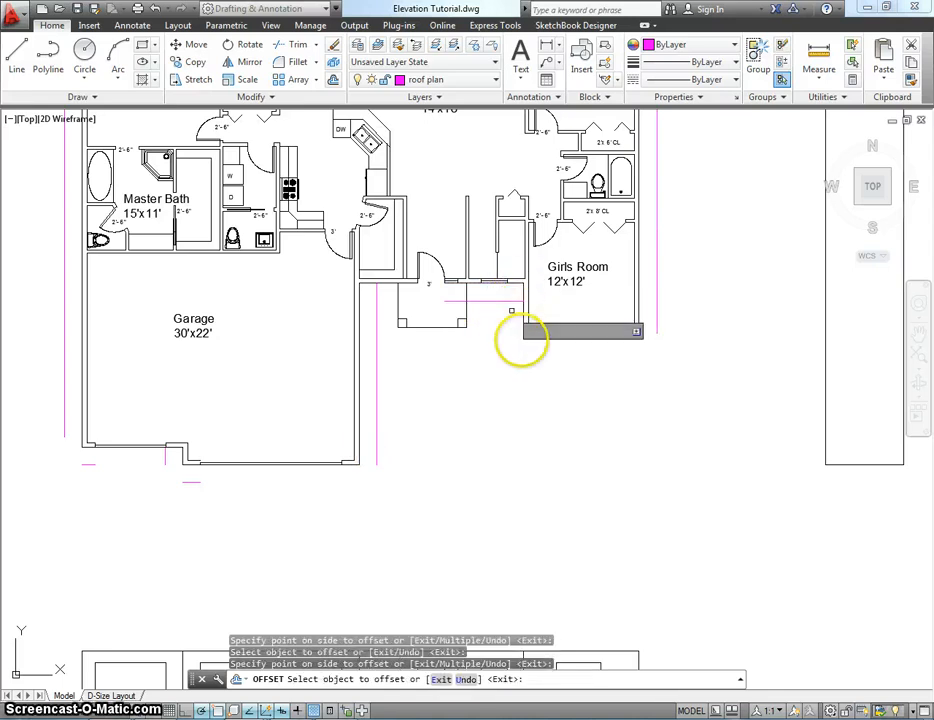
pyautogui.click(521, 324)
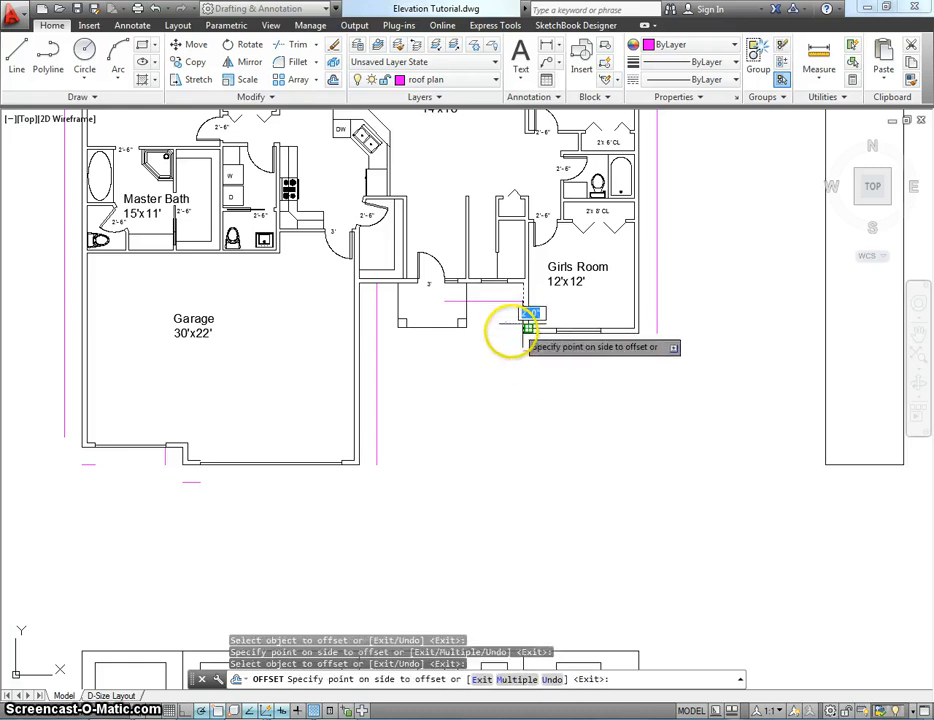
pyautogui.click(518, 325)
pyautogui.scroll(-4, 530, 378)
pyautogui.moveTo(530, 378); pyautogui.dragTo(517, 432, button='middle')
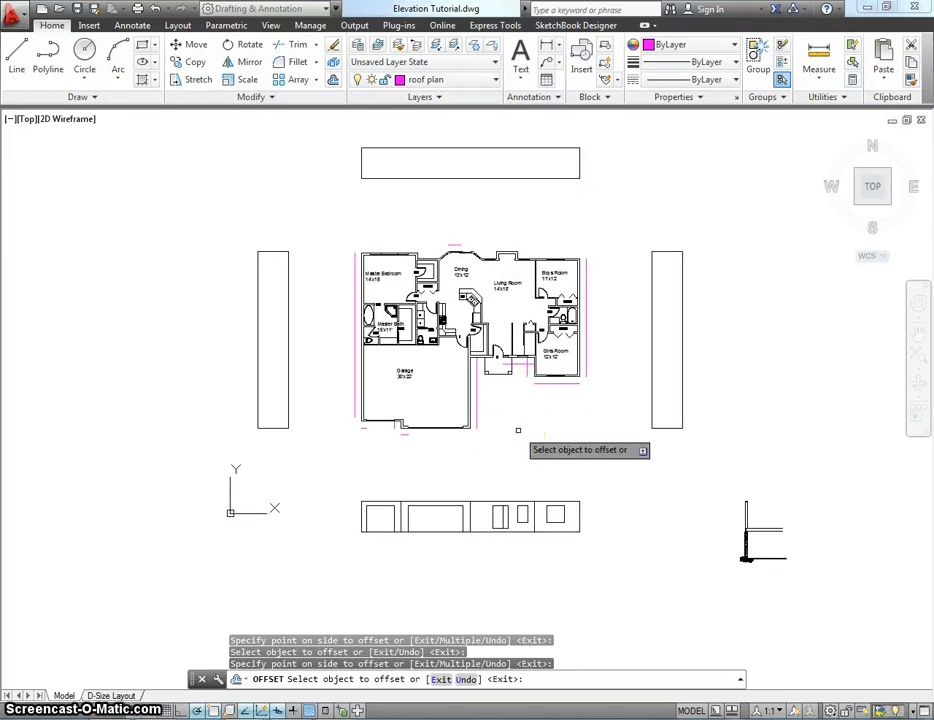
pyautogui.press('Escape')
# Step: Fillet the offset line in front of the Girls Room with its east and west offset lines, using the Multiple option
pyautogui.write('fi')
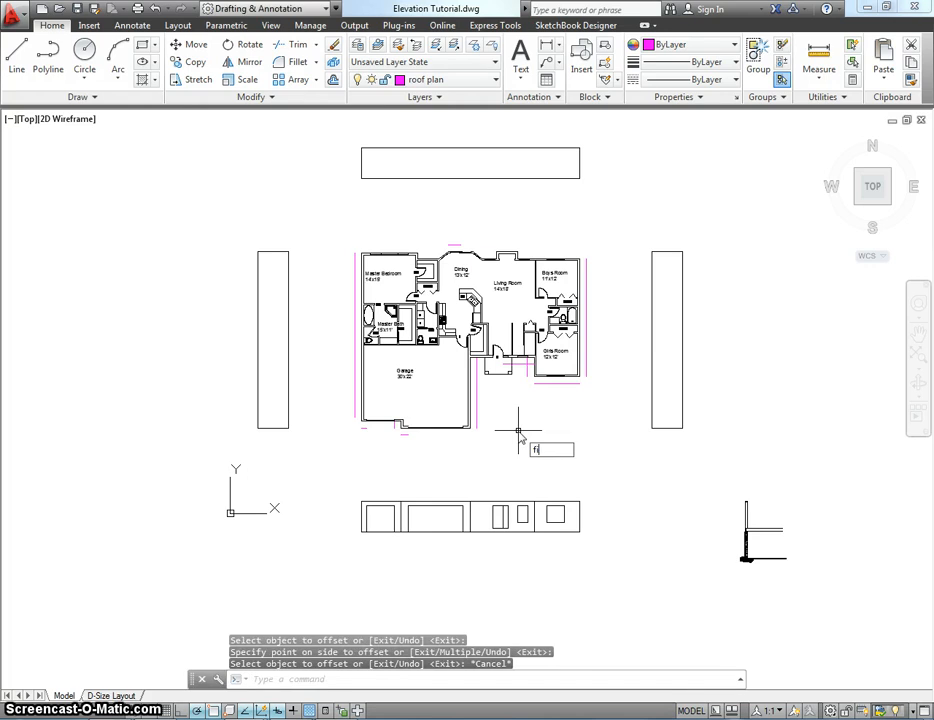
pyautogui.write('llet')
pyautogui.press('Return')
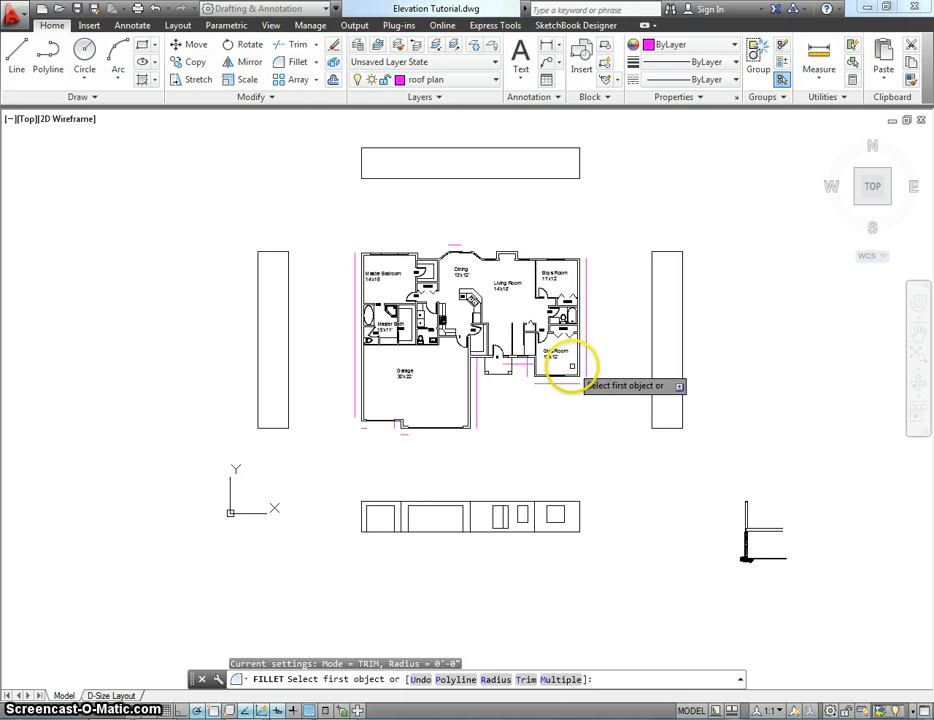
pyautogui.write('m')
pyautogui.press('Return')
pyautogui.scroll(4, 572, 367)
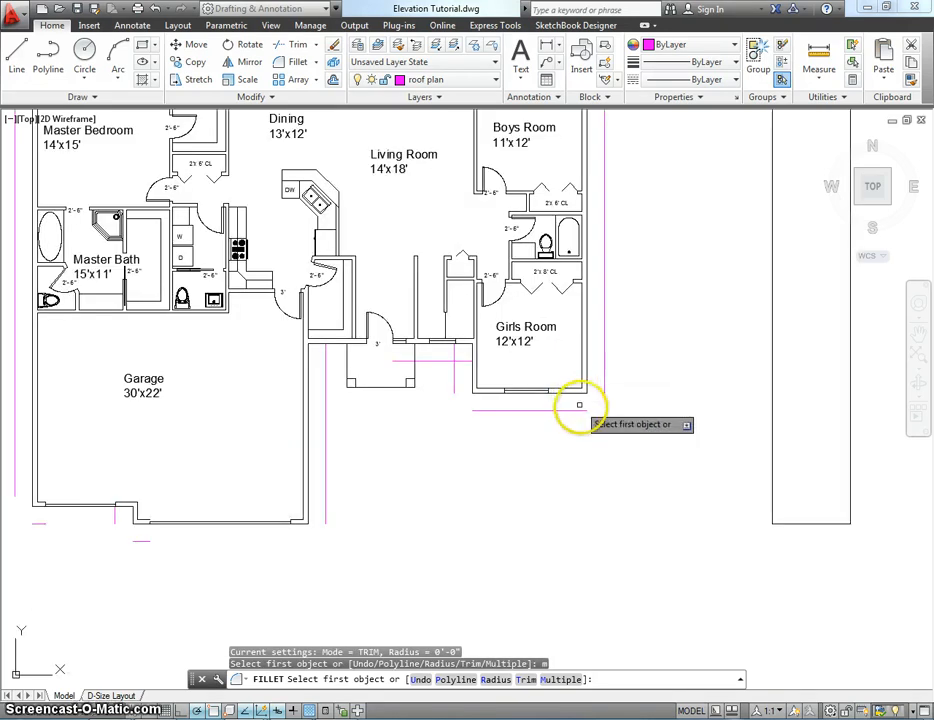
pyautogui.click(585, 410)
pyautogui.click(603, 393)
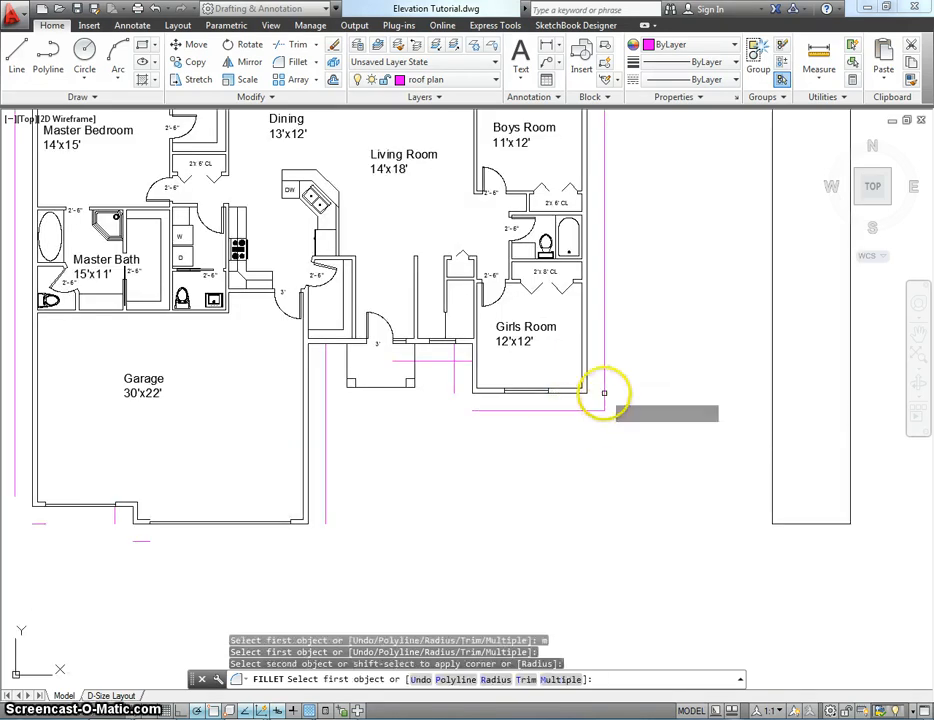
pyautogui.click(475, 410)
pyautogui.click(452, 388)
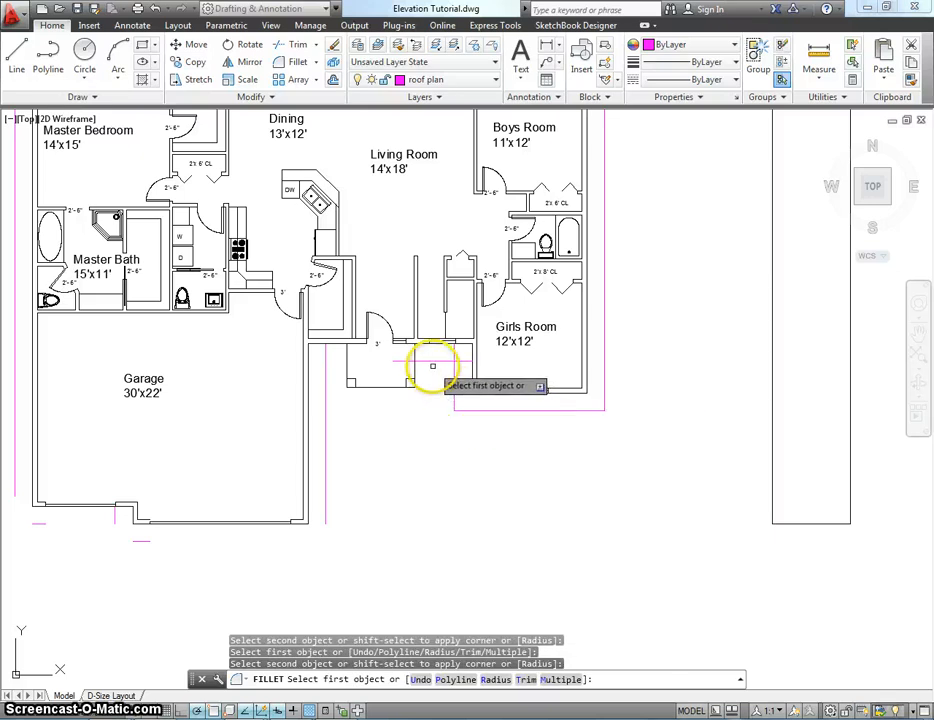
# Step: Fillet the offset lines around the Garage's front corners, joining the east, front, jog and west lines
pyautogui.click(324, 509)
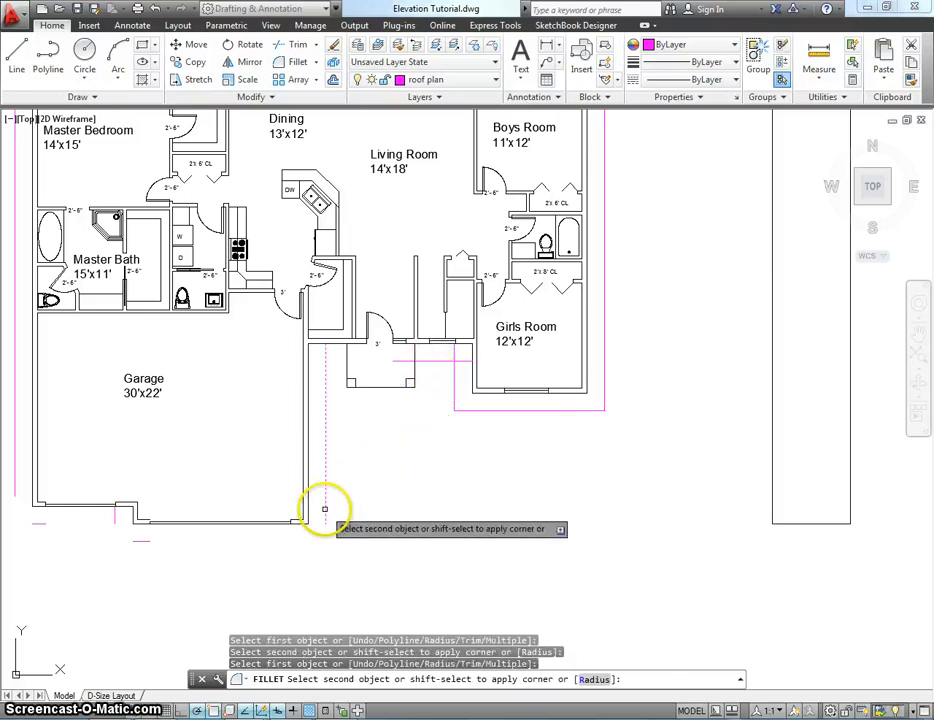
pyautogui.click(145, 541)
pyautogui.click(140, 544)
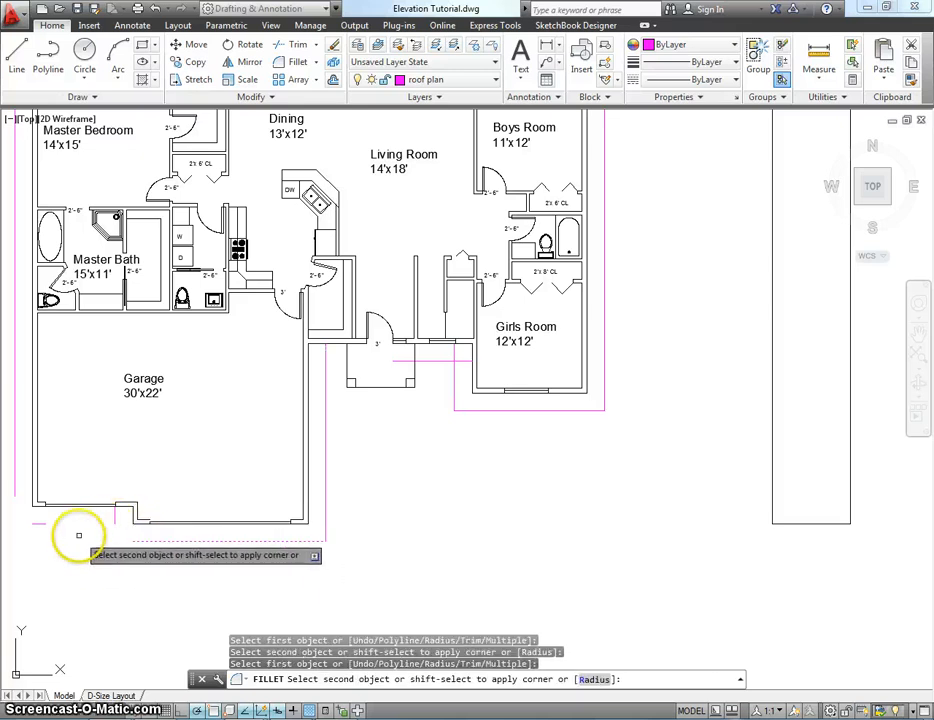
pyautogui.moveTo(79, 535); pyautogui.dragTo(334, 490, button='middle')
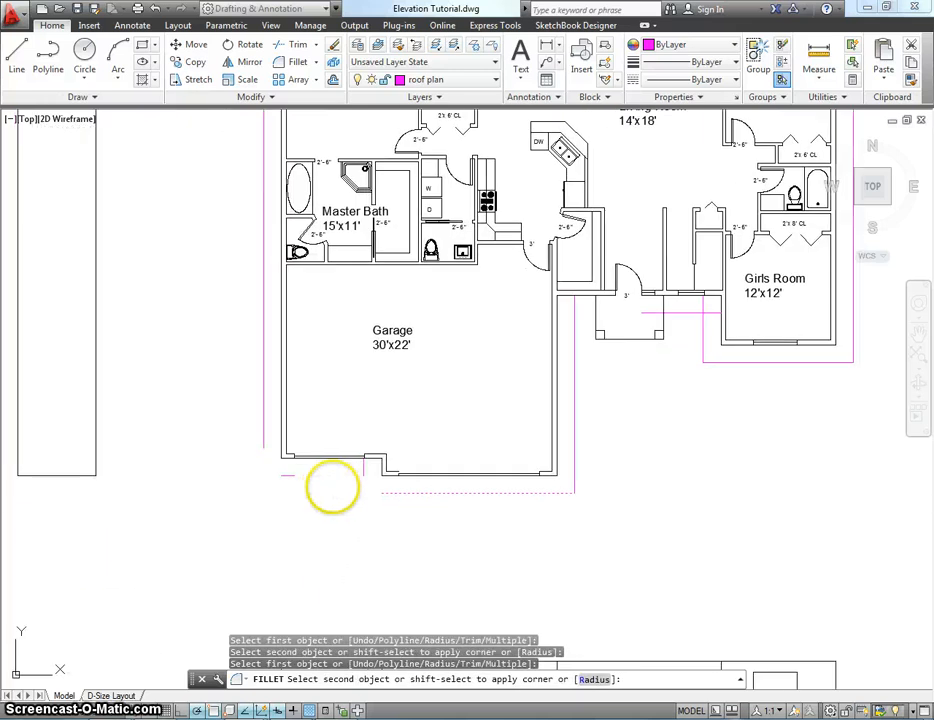
pyautogui.click(366, 474)
pyautogui.click(263, 445)
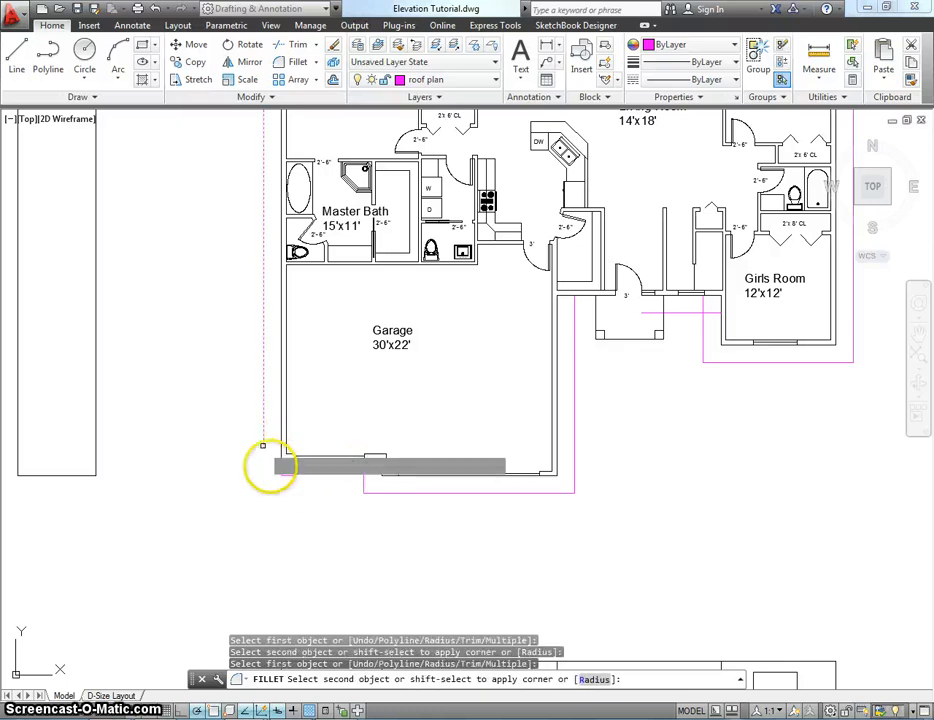
pyautogui.click(277, 472)
# Step: Fillet the rear offset line with the west and east offset lines, then end the Fillet command
pyautogui.scroll(-5, 338, 496)
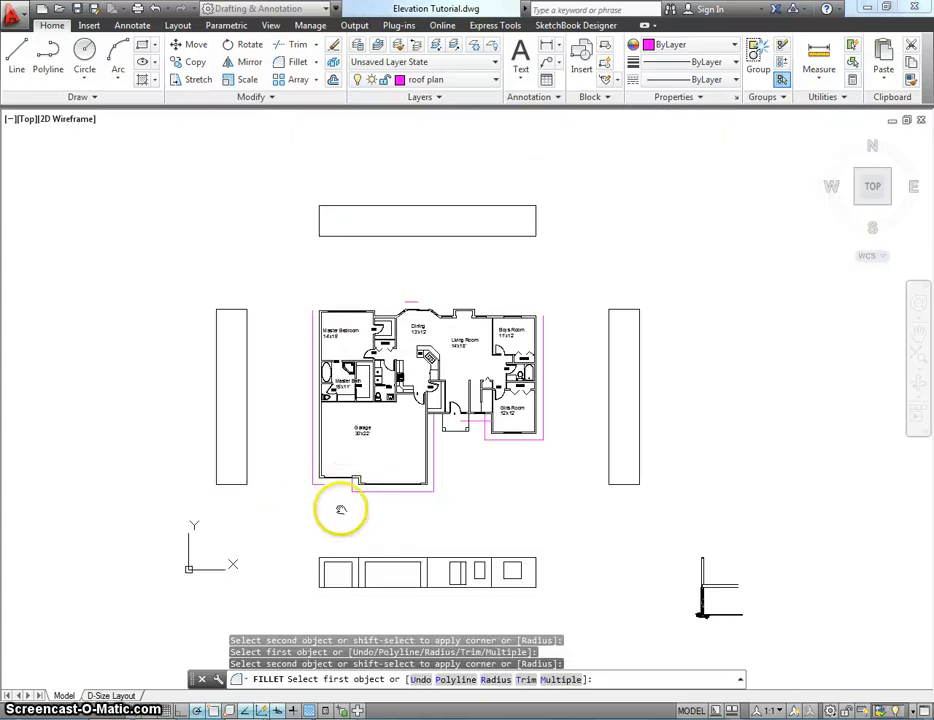
pyautogui.moveTo(341, 509); pyautogui.dragTo(328, 560, button='middle')
pyautogui.click(299, 366)
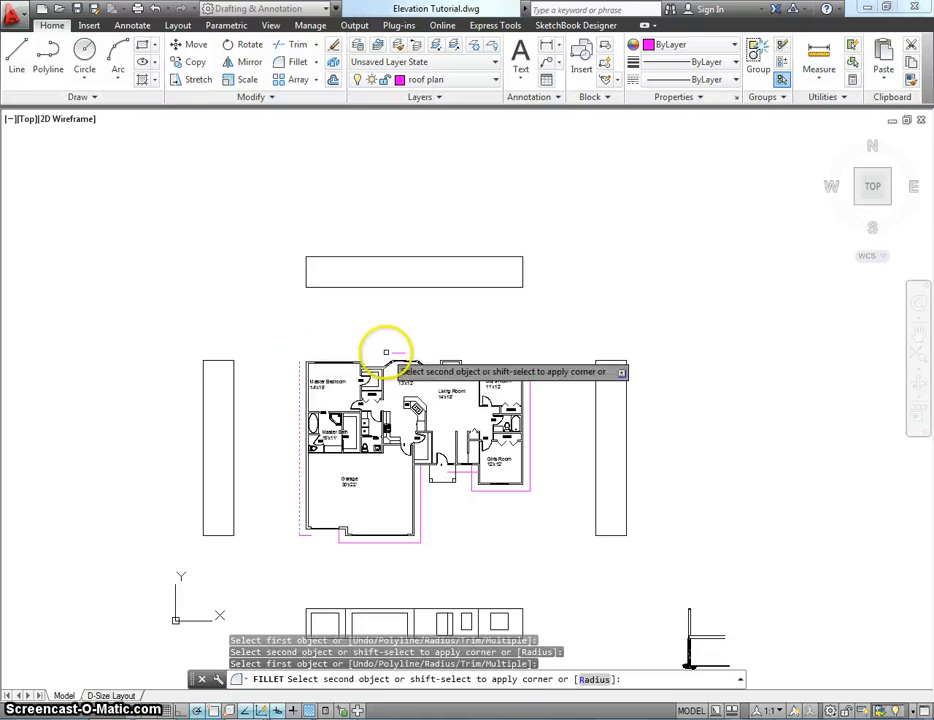
pyautogui.click(387, 352)
pyautogui.click(388, 352)
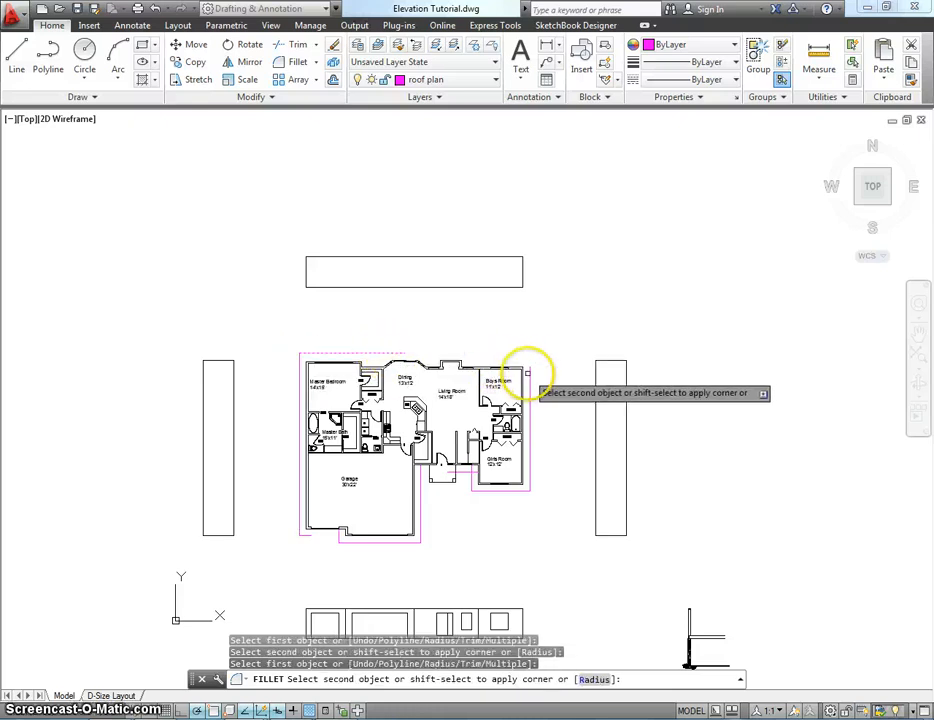
pyautogui.click(529, 372)
pyautogui.moveTo(457, 500); pyautogui.dragTo(493, 441, button='middle')
pyautogui.press('Escape')
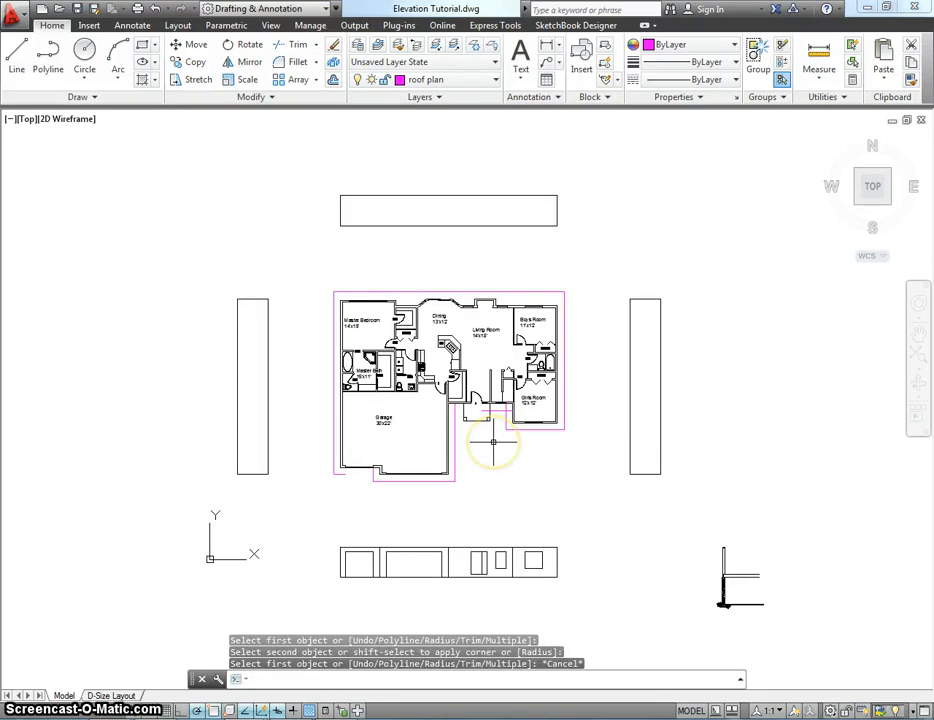
# Step: Stretch the west end of the front entry's offset line to meet the Garage's east offset line
pyautogui.scroll(4, 488, 370)
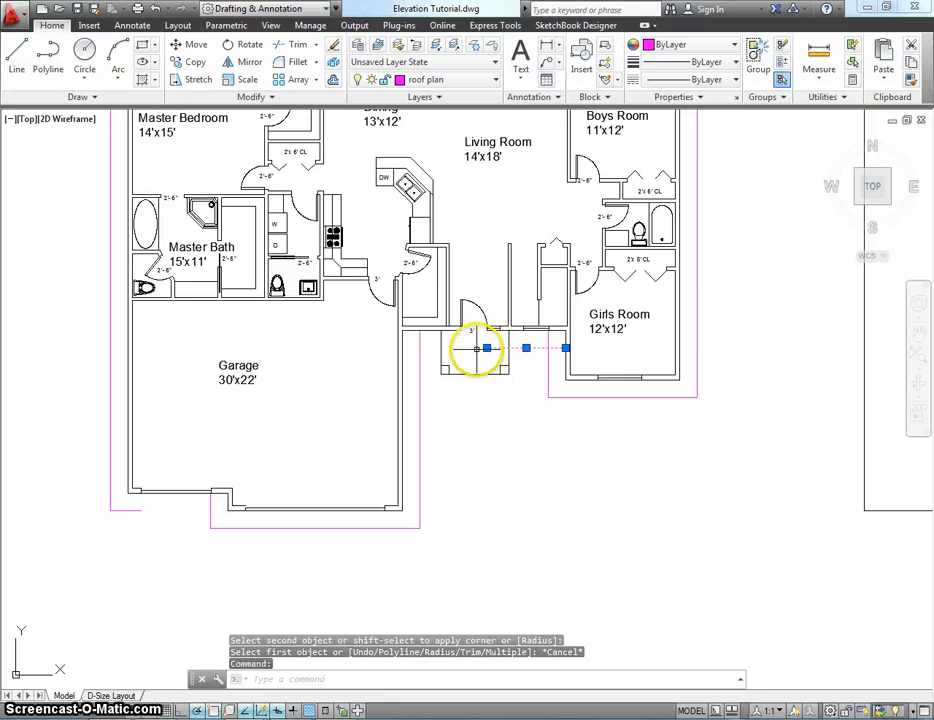
pyautogui.click(486, 347)
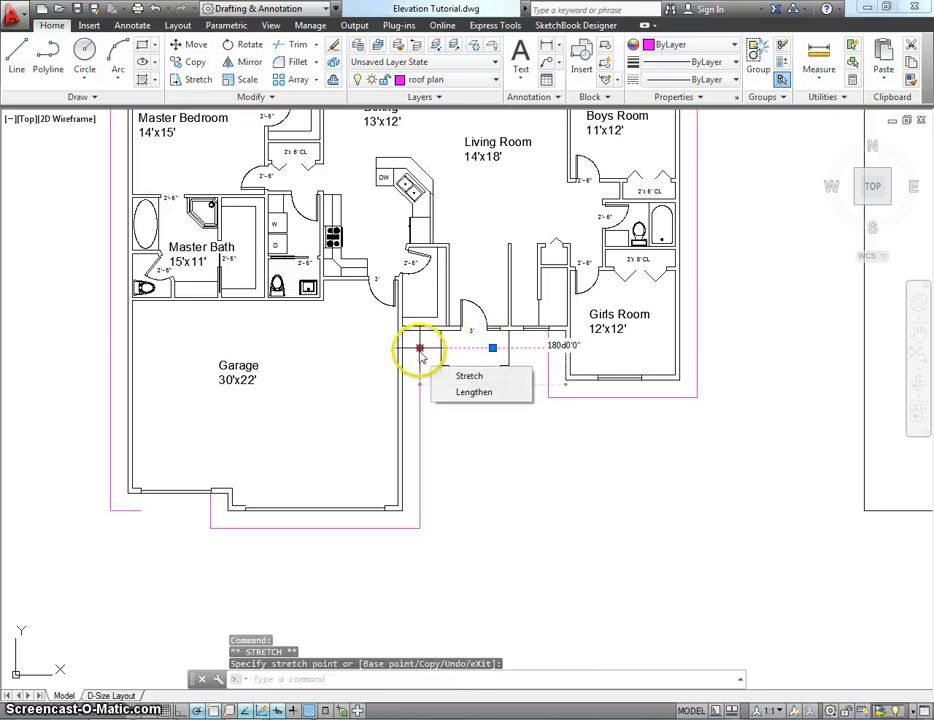
pyautogui.click(419, 347)
pyautogui.press('Escape')
# Step: Stretch the short offset line at the Garage's southwest corner east to meet the jog's offset line
pyautogui.click(135, 509)
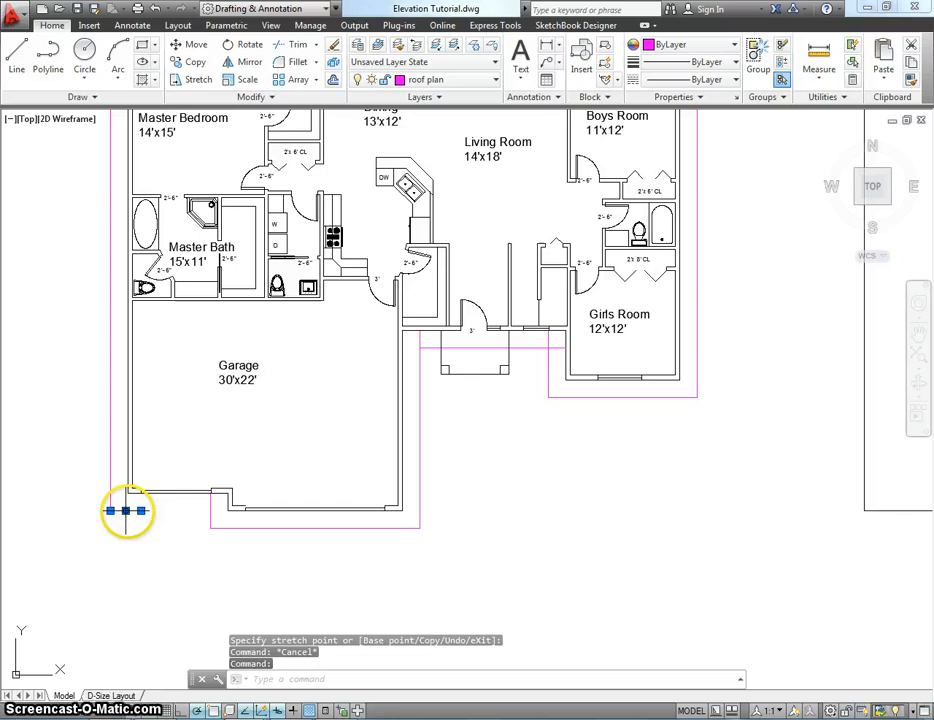
pyautogui.click(141, 510)
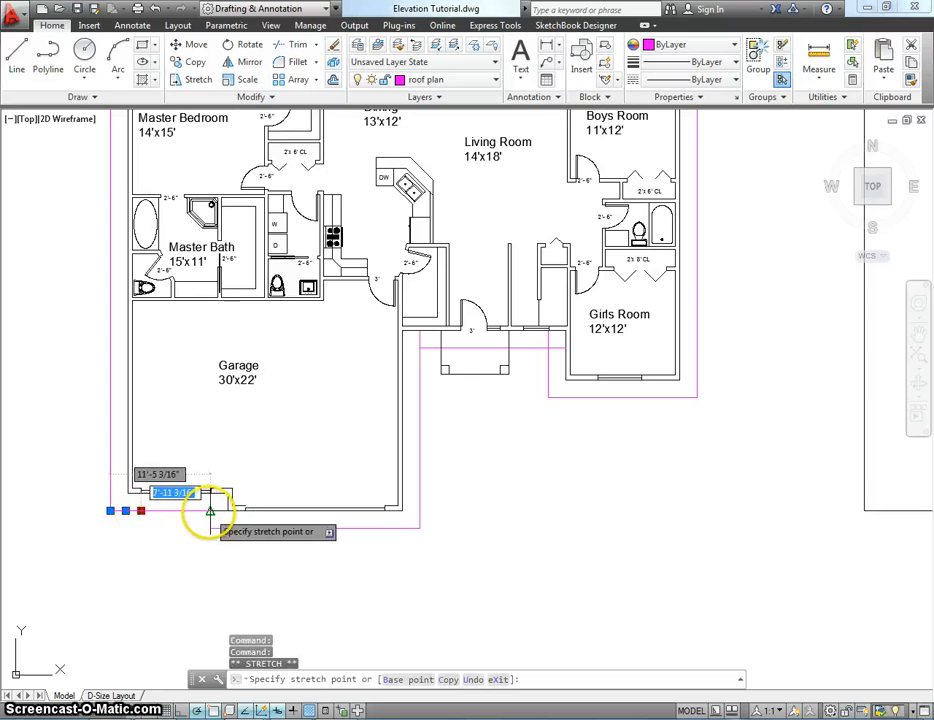
pyautogui.click(210, 510)
pyautogui.press('Escape')
# Step: Measure the perpendicular distance from the front entry's offset line to the rear roof line
pyautogui.scroll(-3, 226, 554)
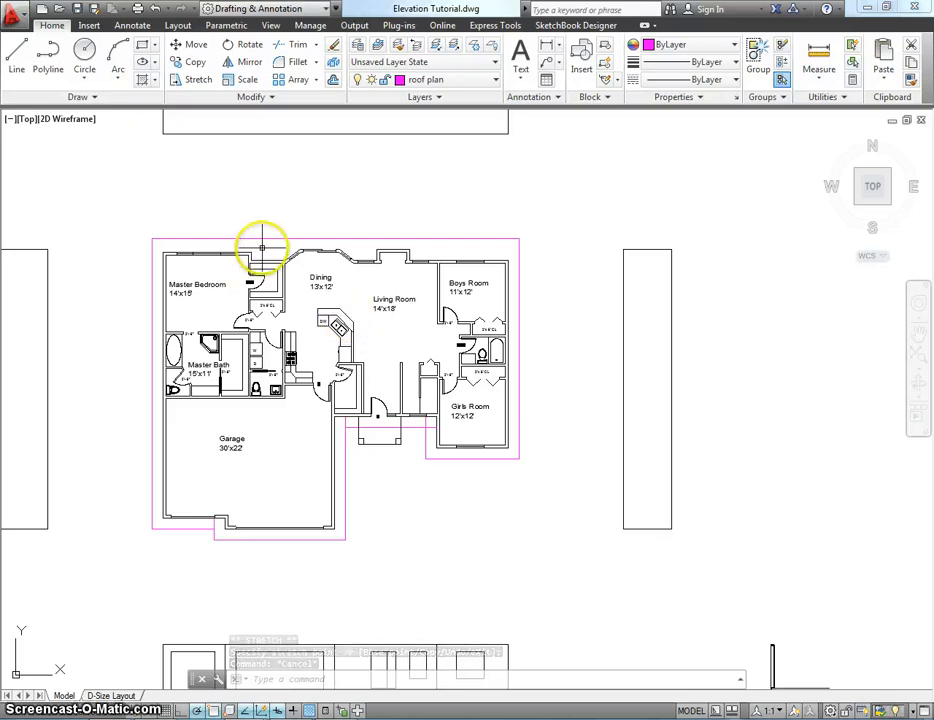
pyautogui.scroll(4, 262, 250)
pyautogui.scroll(-4, 280, 258)
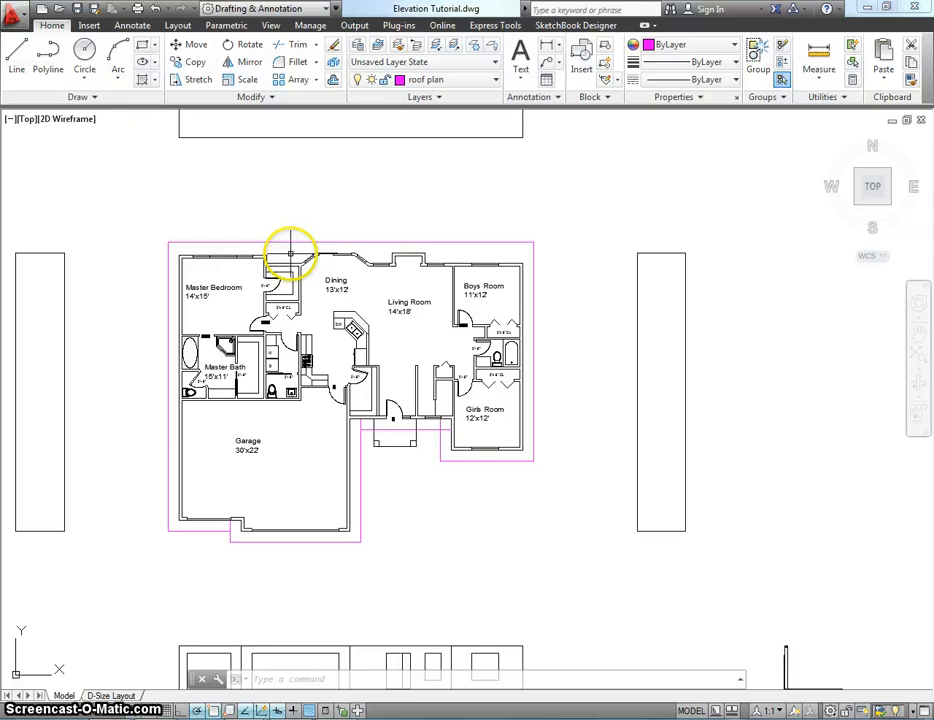
pyautogui.moveTo(288, 246); pyautogui.dragTo(200, 250, button='middle')
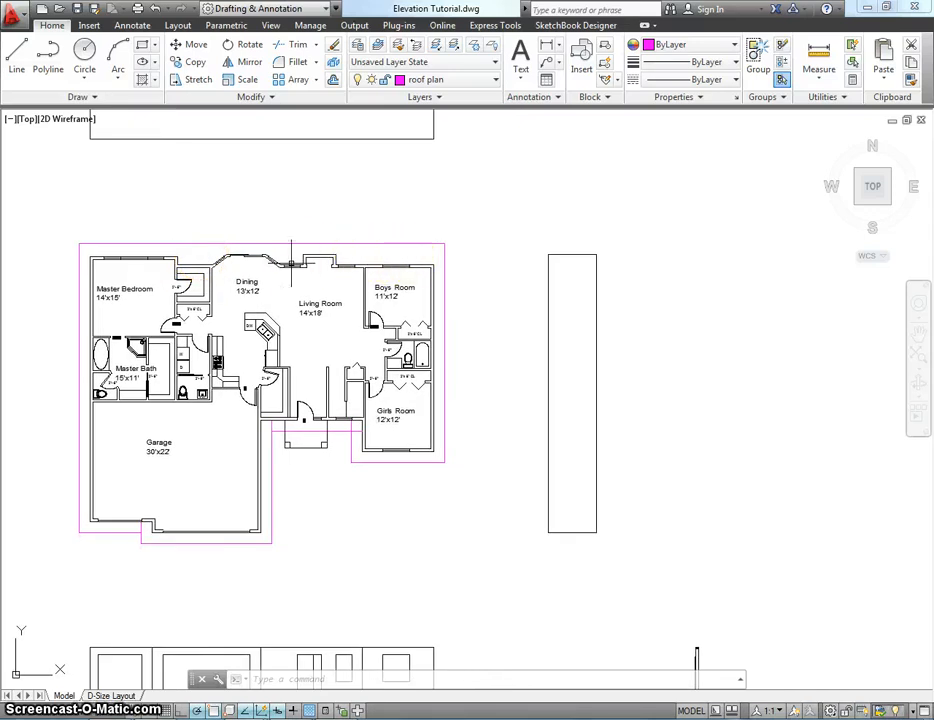
pyautogui.moveTo(291, 262); pyautogui.dragTo(298, 238, button='middle')
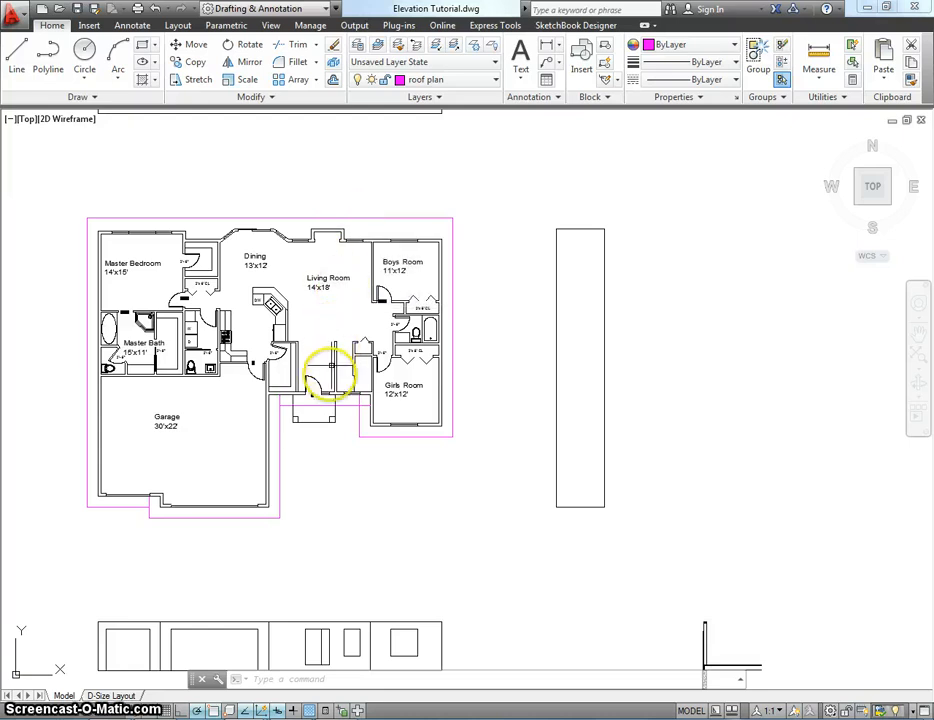
pyautogui.click(326, 404)
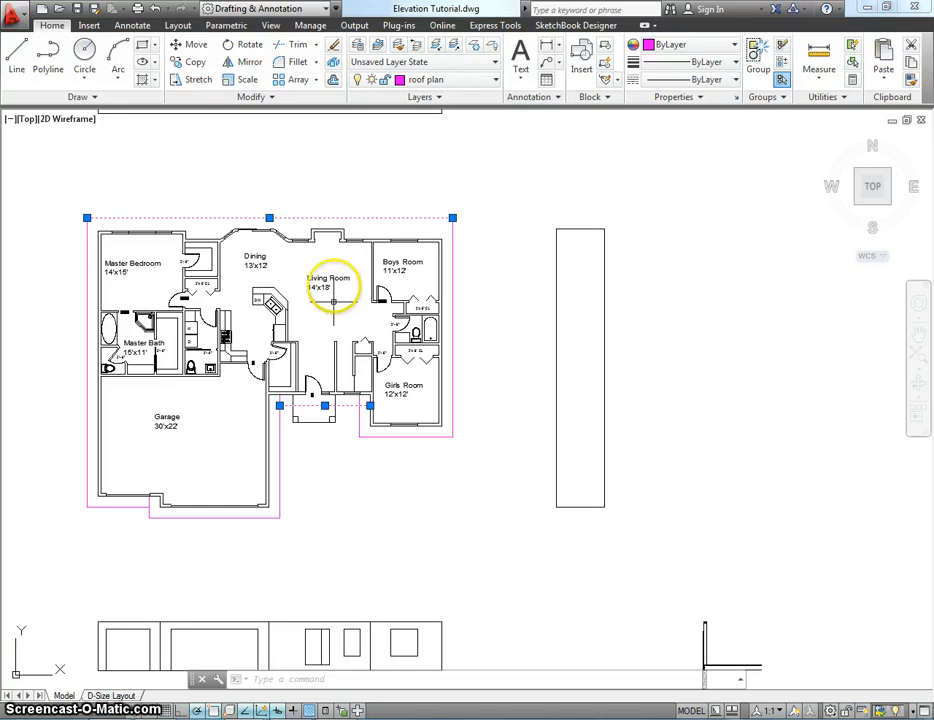
pyautogui.click(819, 58)
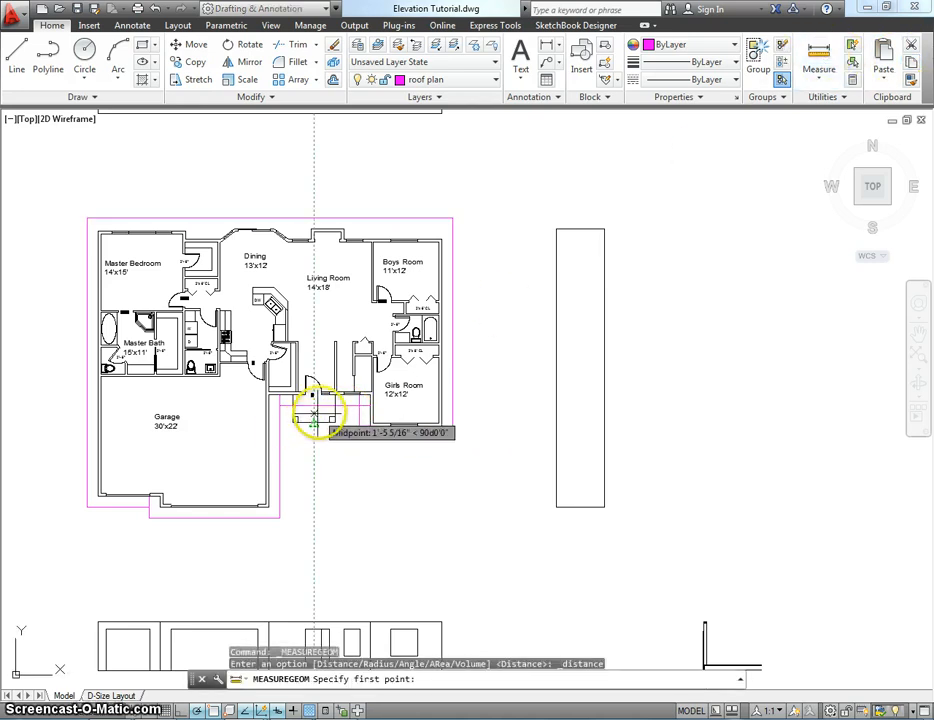
pyautogui.click(325, 406)
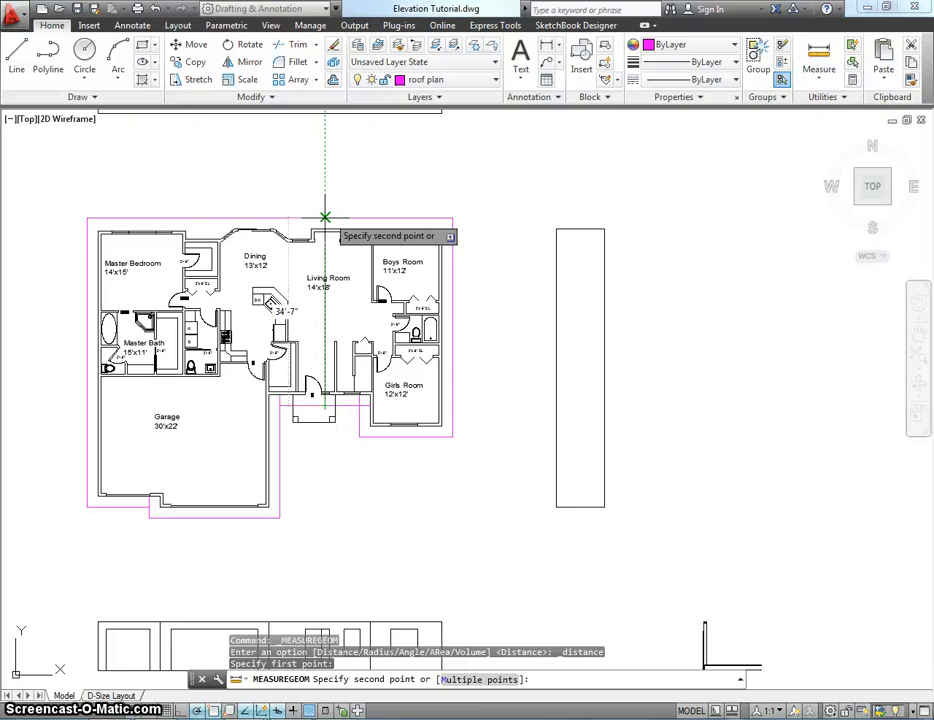
pyautogui.press('Escape')
# Step: Offset the rear roof line 17'-3.5" inward over the house, then end the Offset command
pyautogui.write('offset')
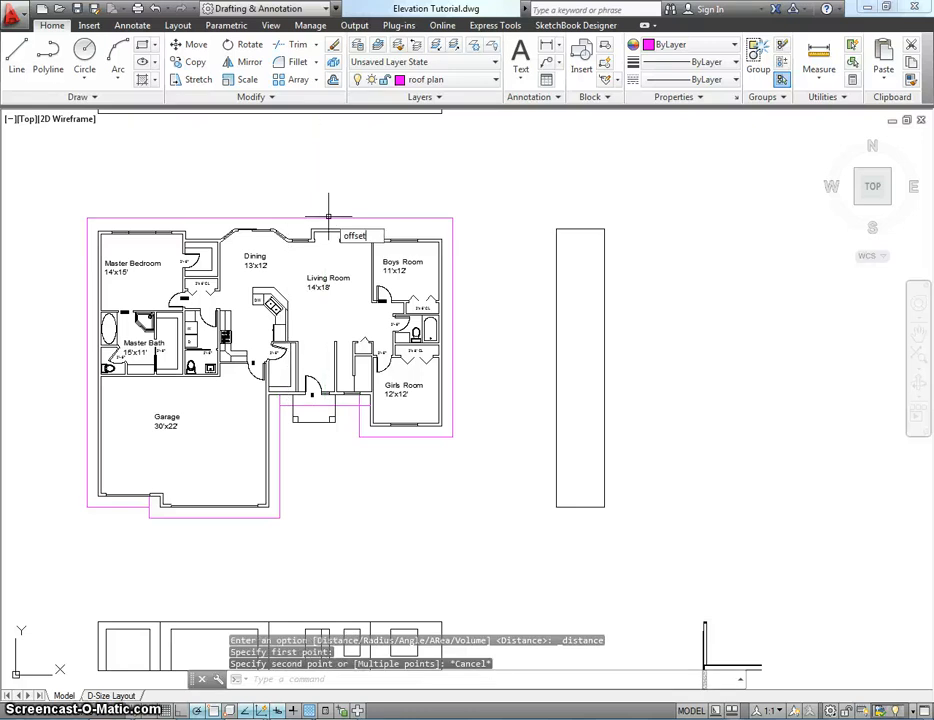
pyautogui.press('Return')
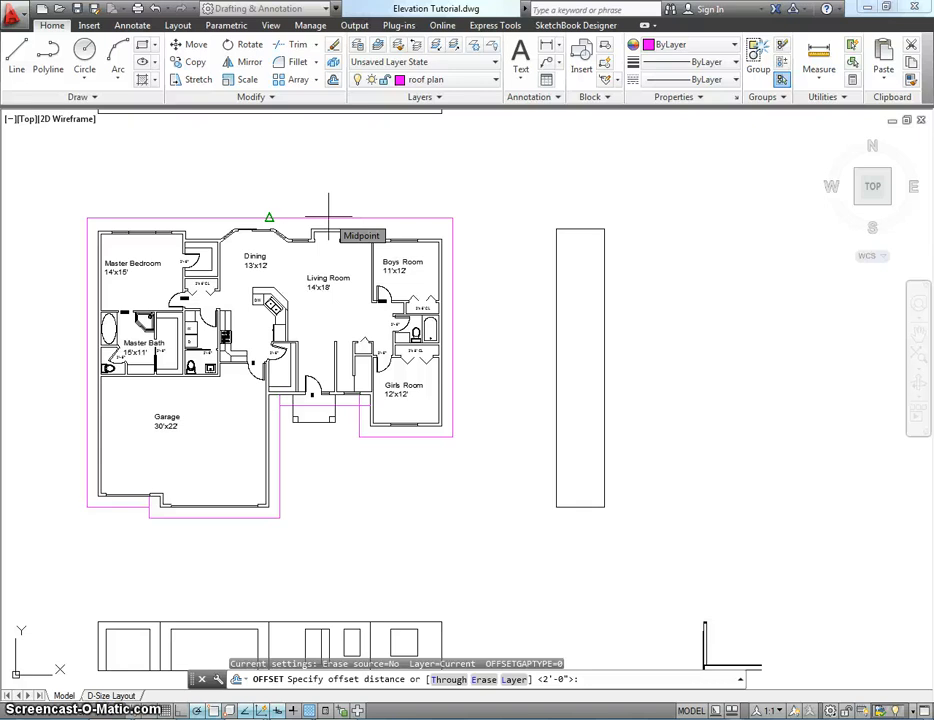
pyautogui.write('17\'-3.5"')
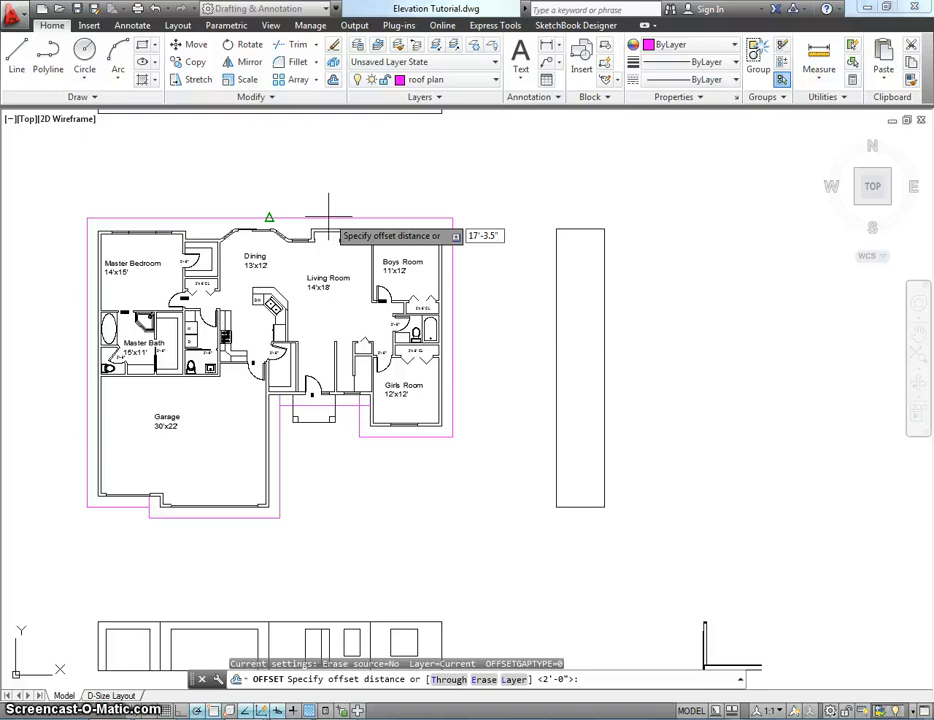
pyautogui.press('Return')
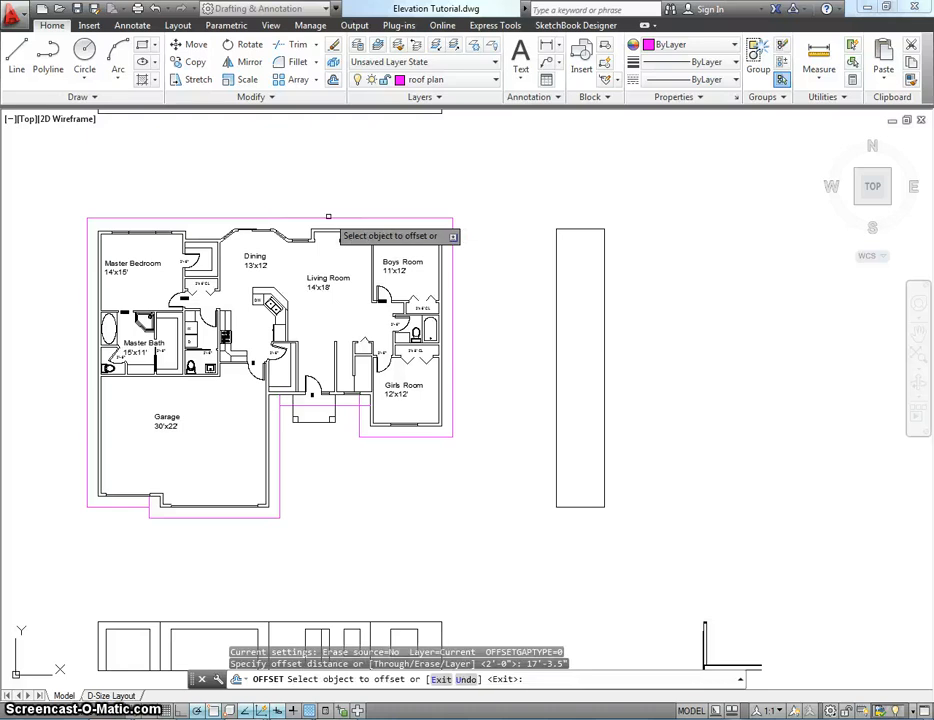
pyautogui.click(328, 216)
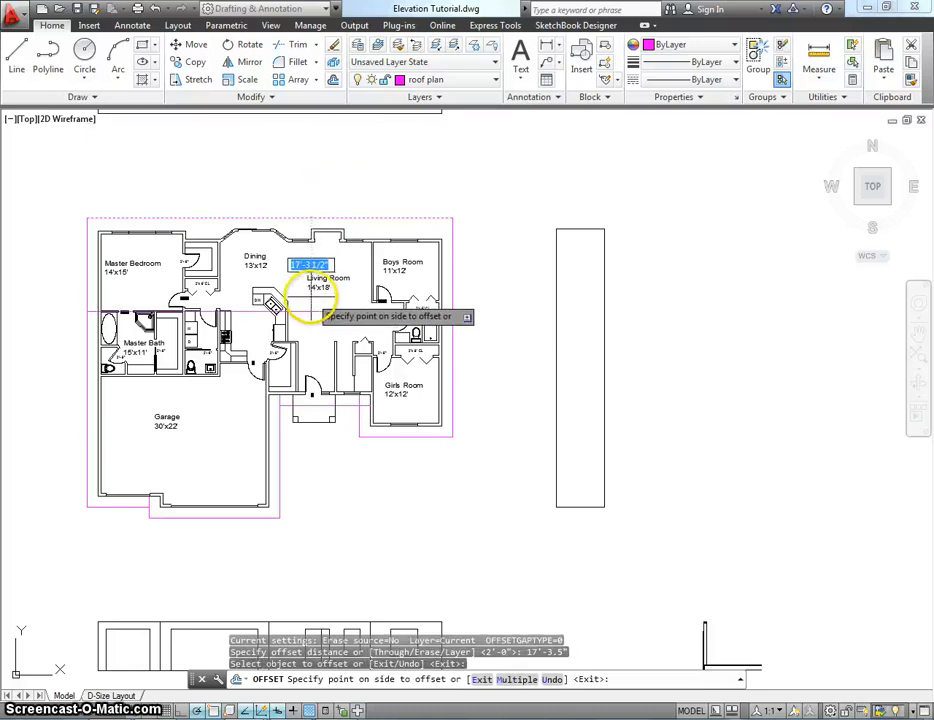
pyautogui.click(310, 297)
pyautogui.press('Escape')
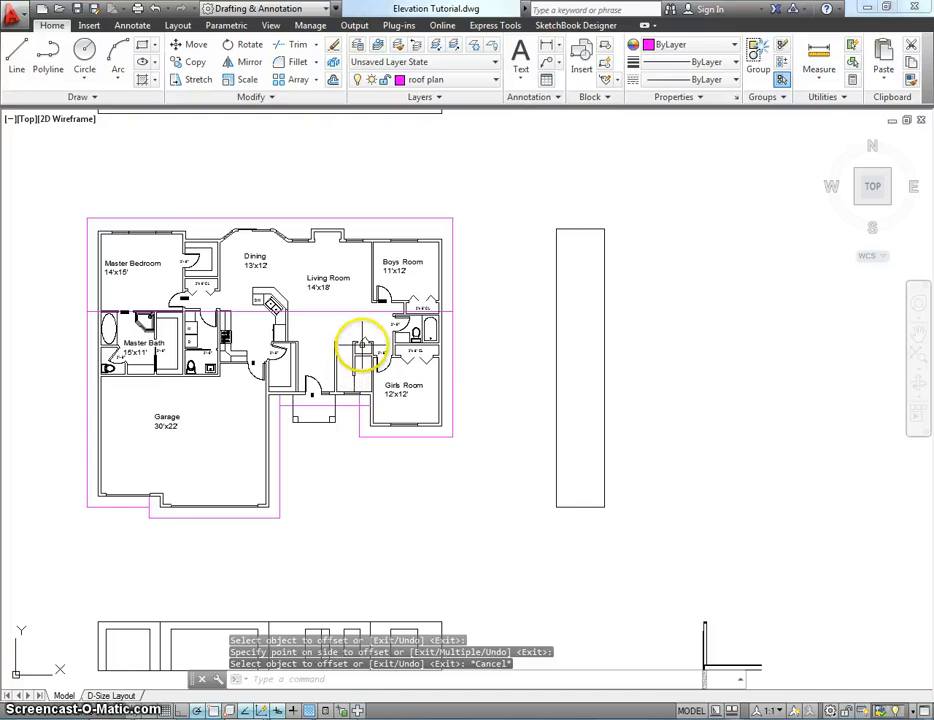
# Step: Stretch both ends of the front entry's roof line to reach the west and east roof lines
pyautogui.click(310, 405)
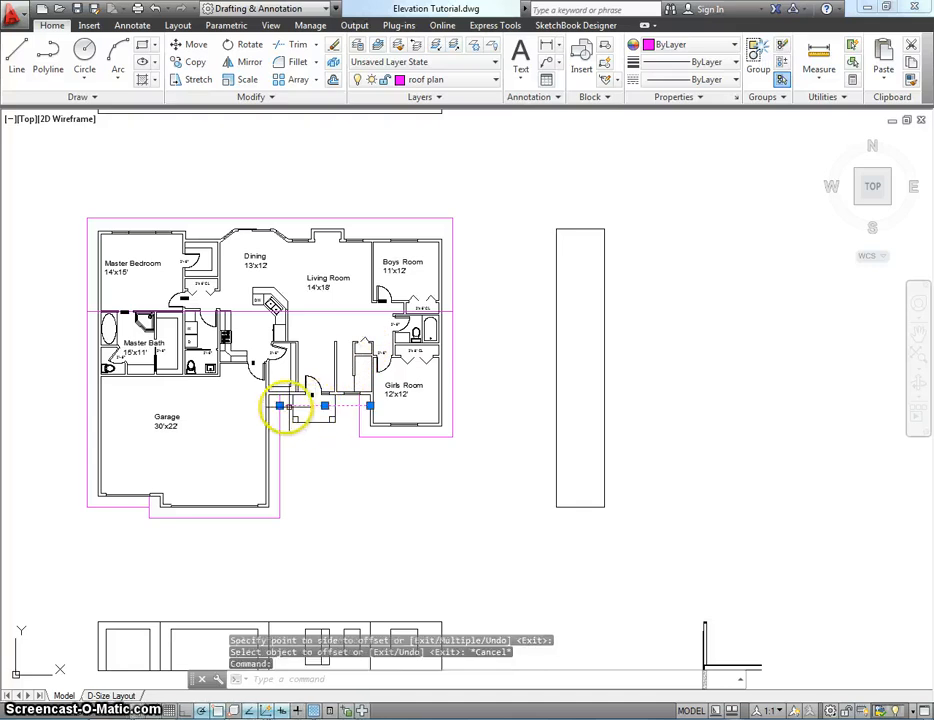
pyautogui.click(280, 405)
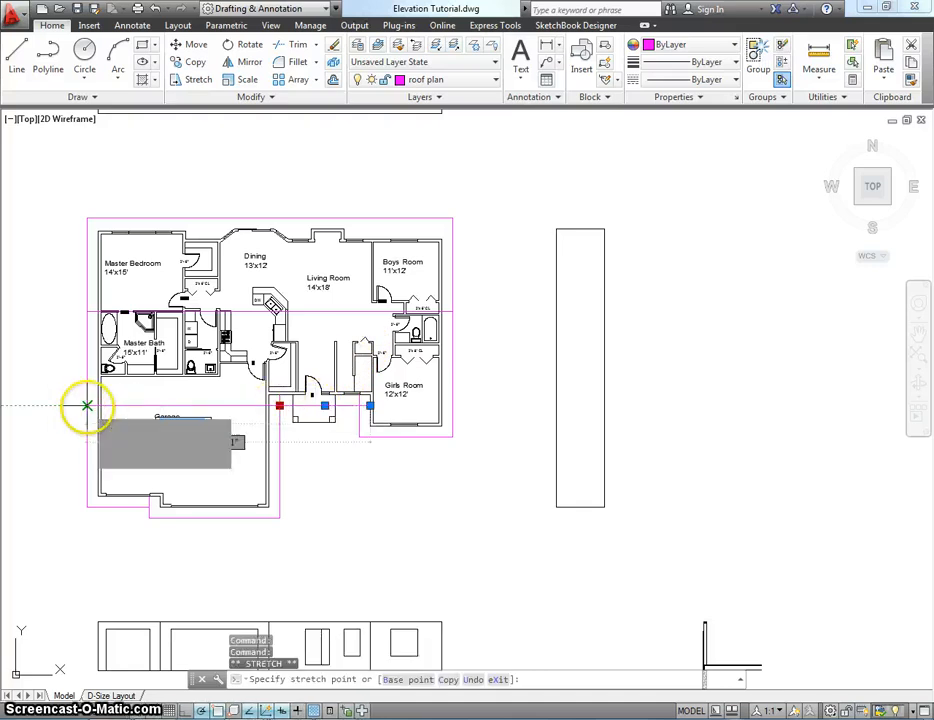
pyautogui.click(87, 405)
pyautogui.press('Escape')
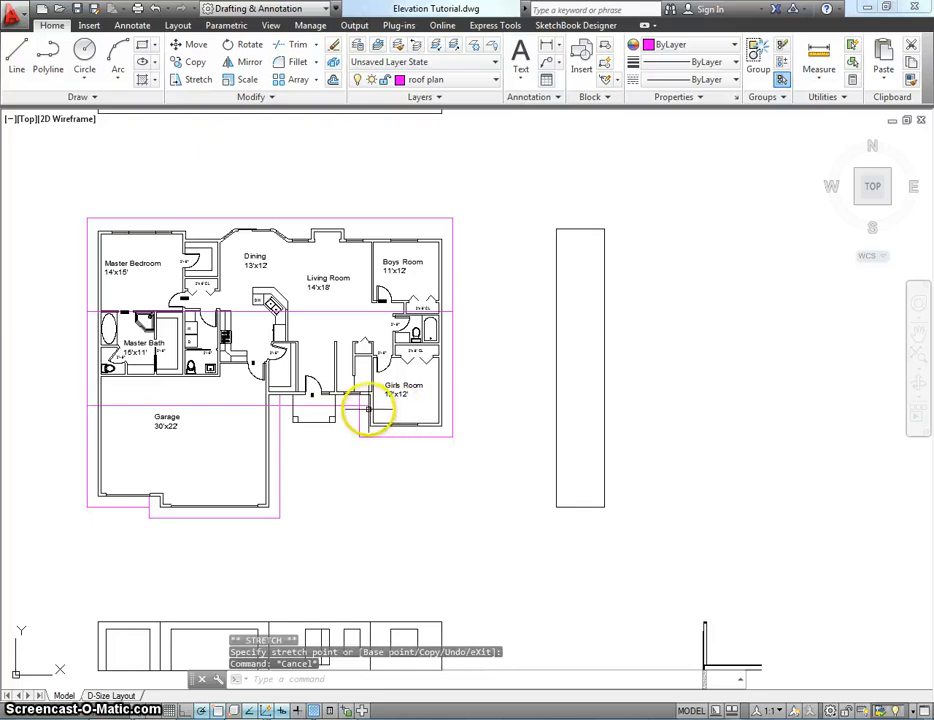
pyautogui.click(370, 405)
pyautogui.click(370, 405)
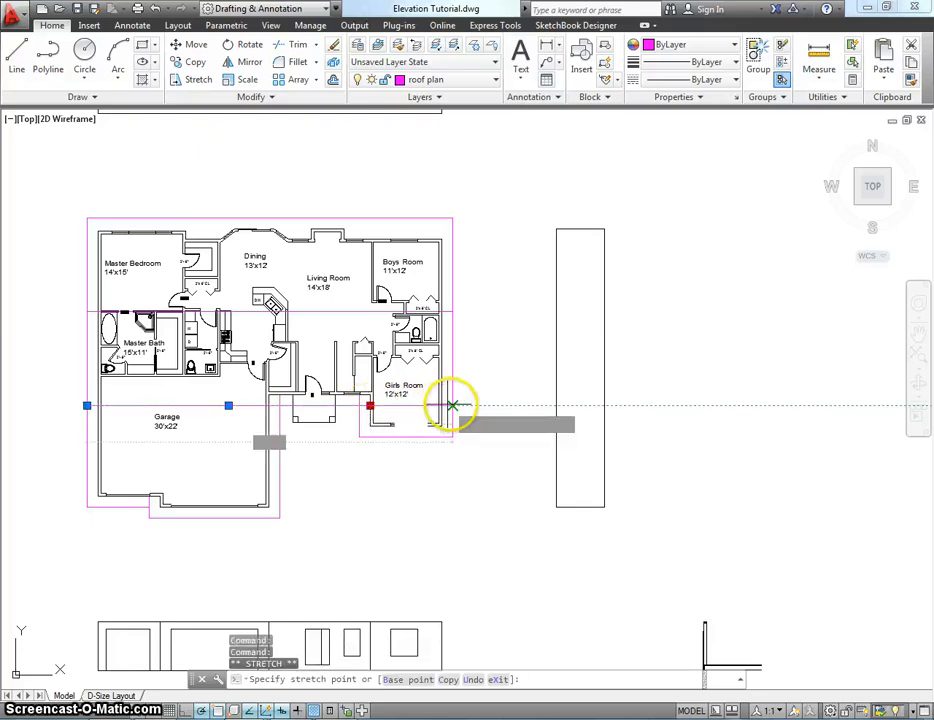
pyautogui.press('Escape')
pyautogui.moveTo(417, 444); pyautogui.dragTo(415, 439, button='middle')
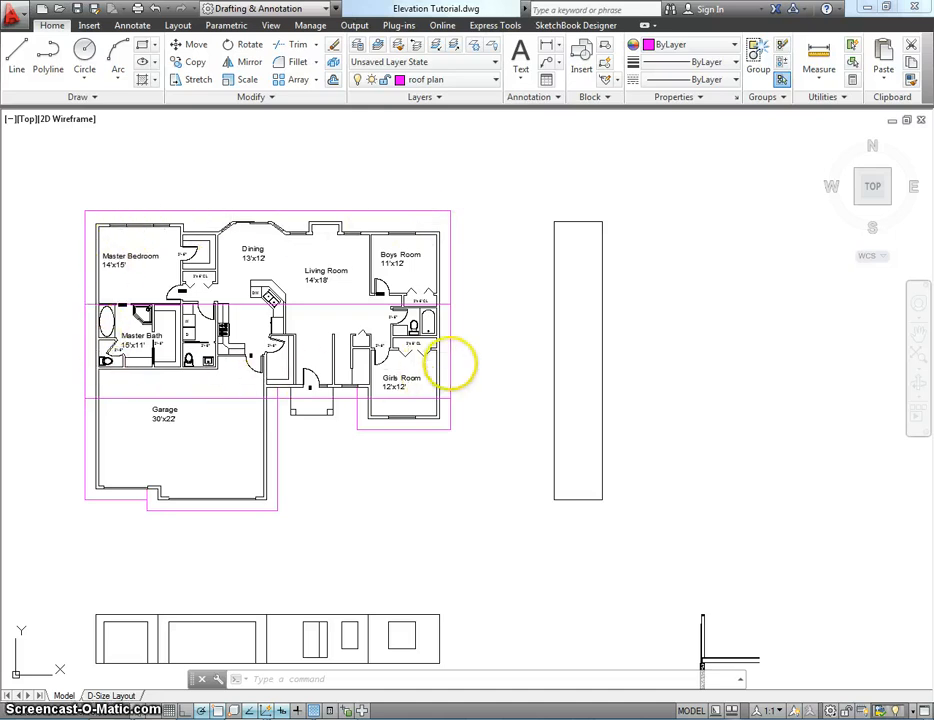
# Step: Draw a ridge line from the midpoint of the Girls Room's south eave line north to the main ridge line
pyautogui.moveTo(450, 364); pyautogui.dragTo(458, 345, button='middle')
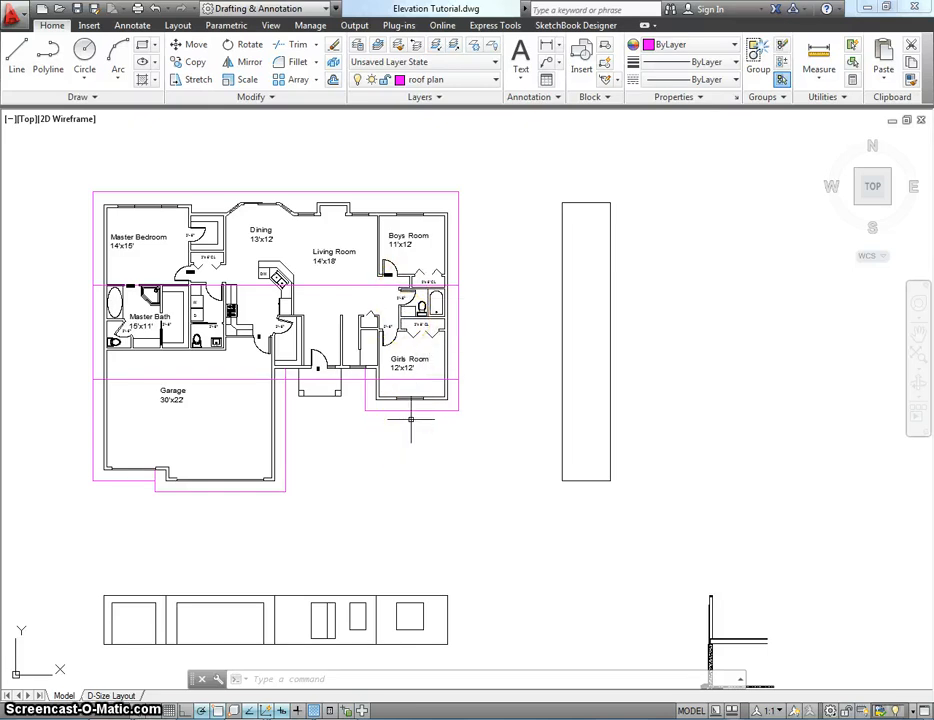
pyautogui.moveTo(375, 442); pyautogui.dragTo(365, 434, button='middle')
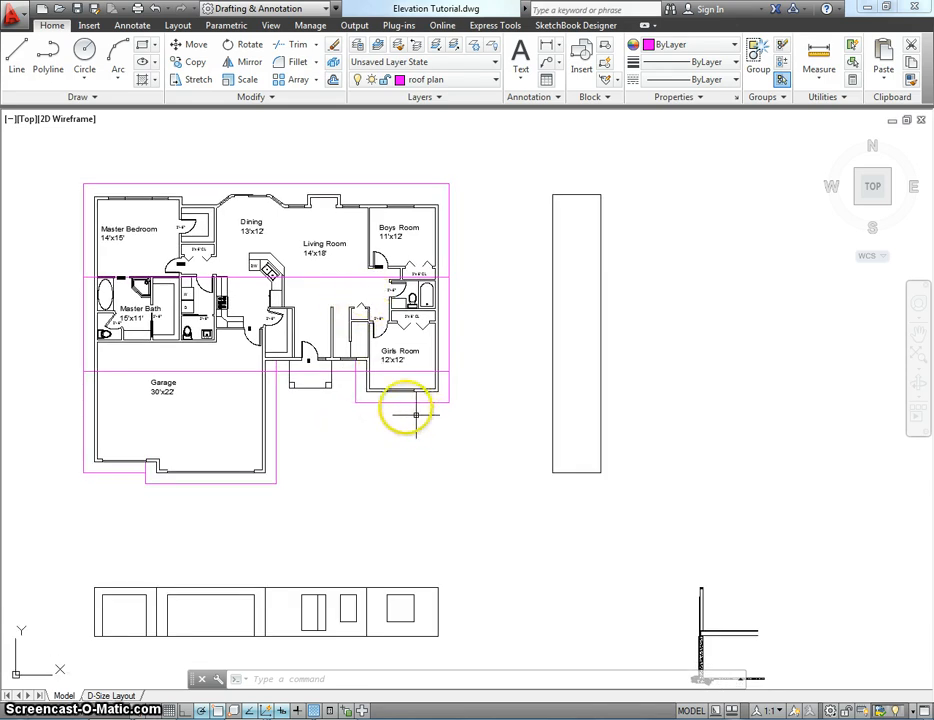
pyautogui.scroll(3, 402, 405)
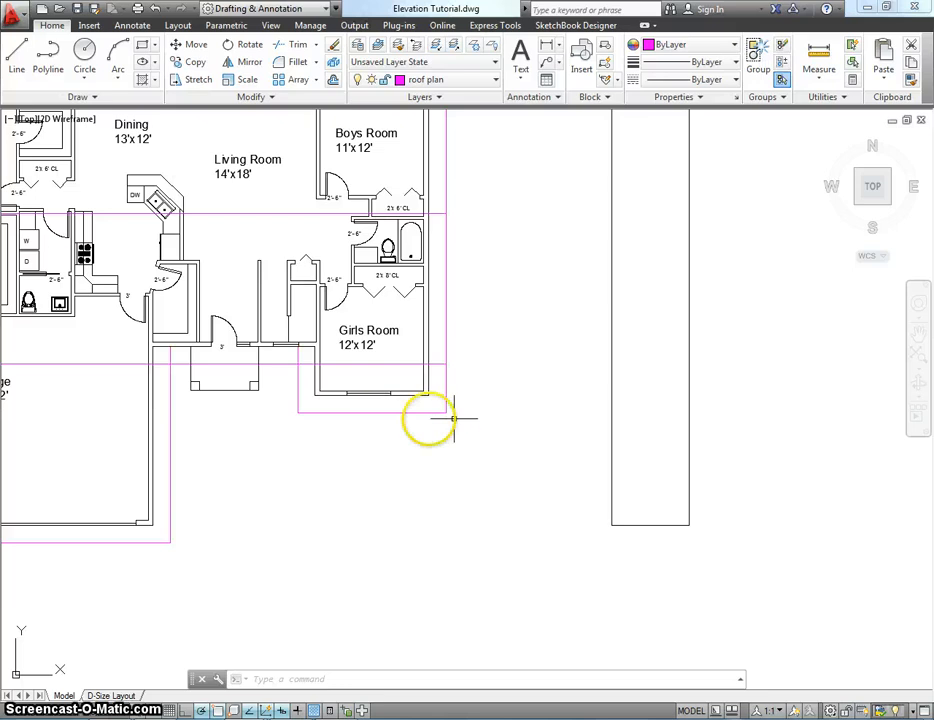
pyautogui.click(14, 66)
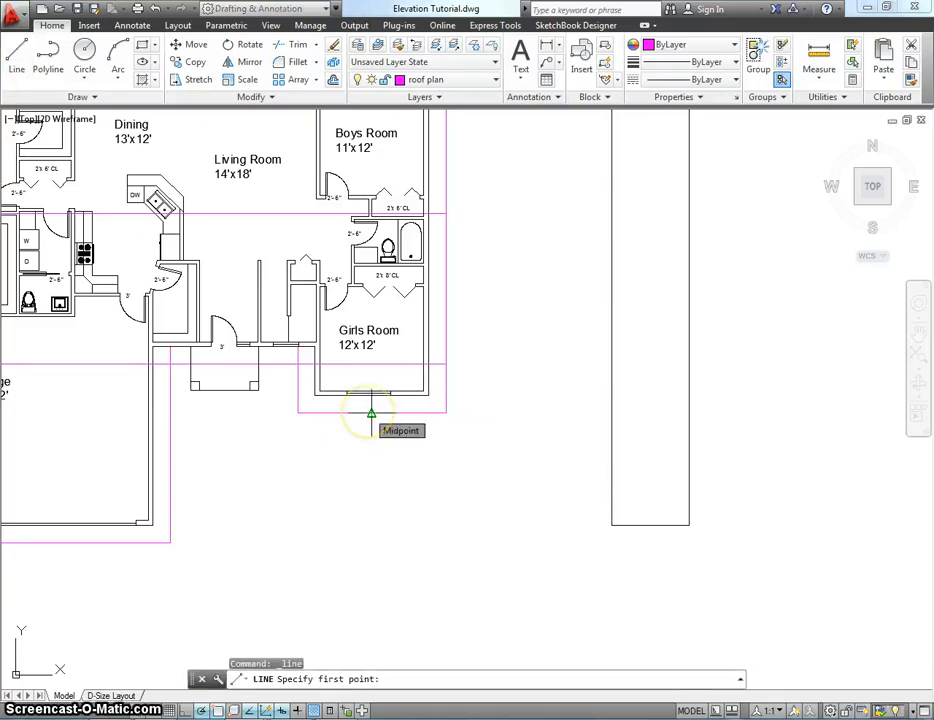
pyautogui.click(370, 411)
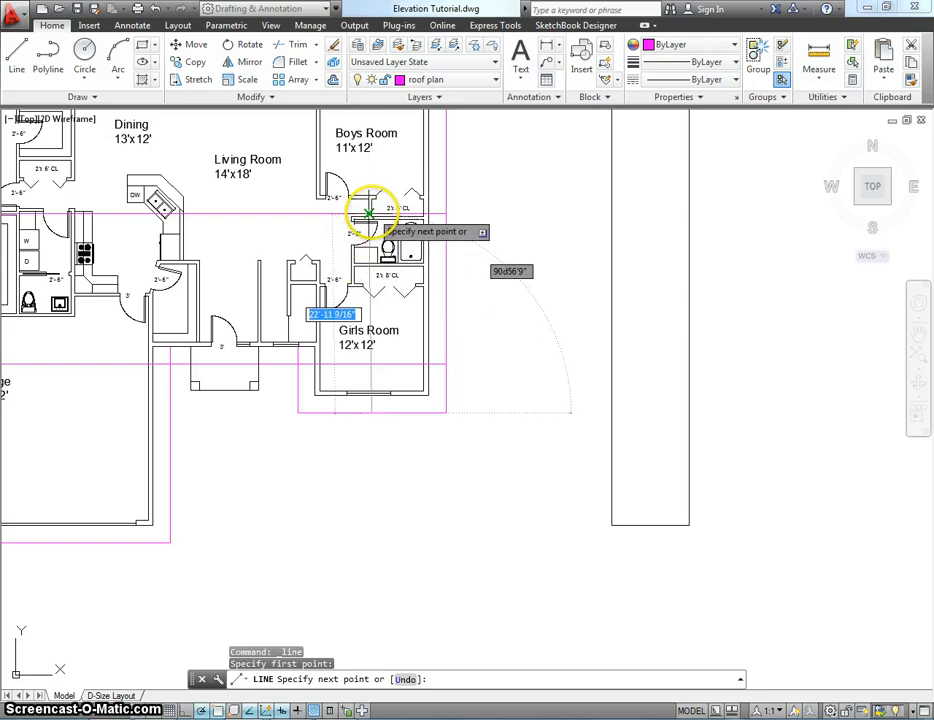
pyautogui.click(369, 213)
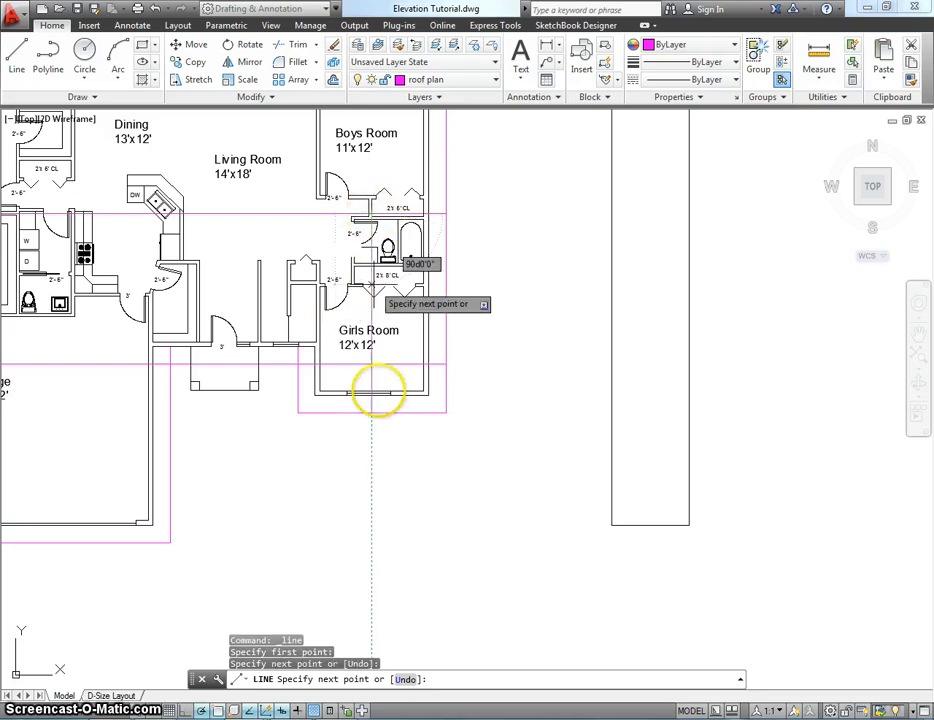
pyautogui.press('Escape')
# Step: Draw a diagonal line from the east end of the front entry's roof line to the Girls Room ridge's north end
pyautogui.moveTo(371, 459); pyautogui.dragTo(376, 474, button='middle')
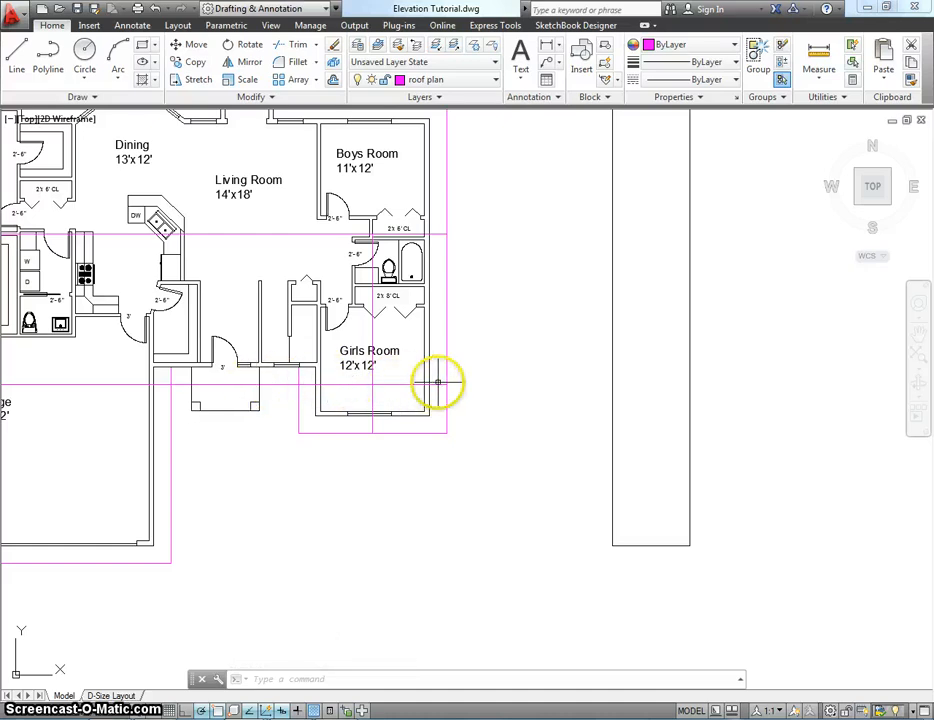
pyautogui.click(16, 80)
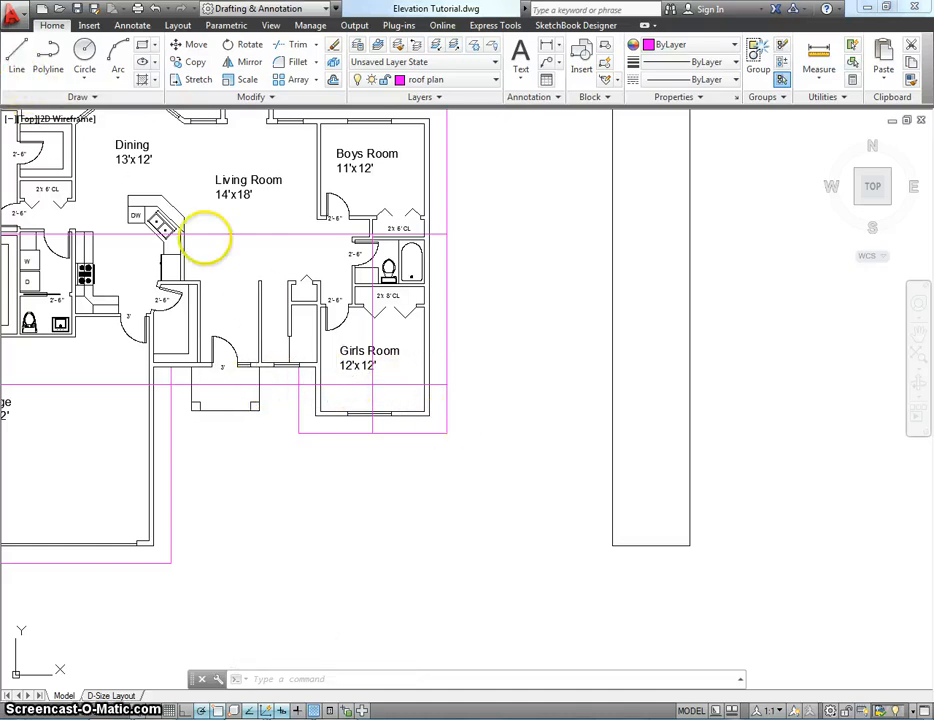
pyautogui.click(444, 385)
pyautogui.scroll(10, 370, 233)
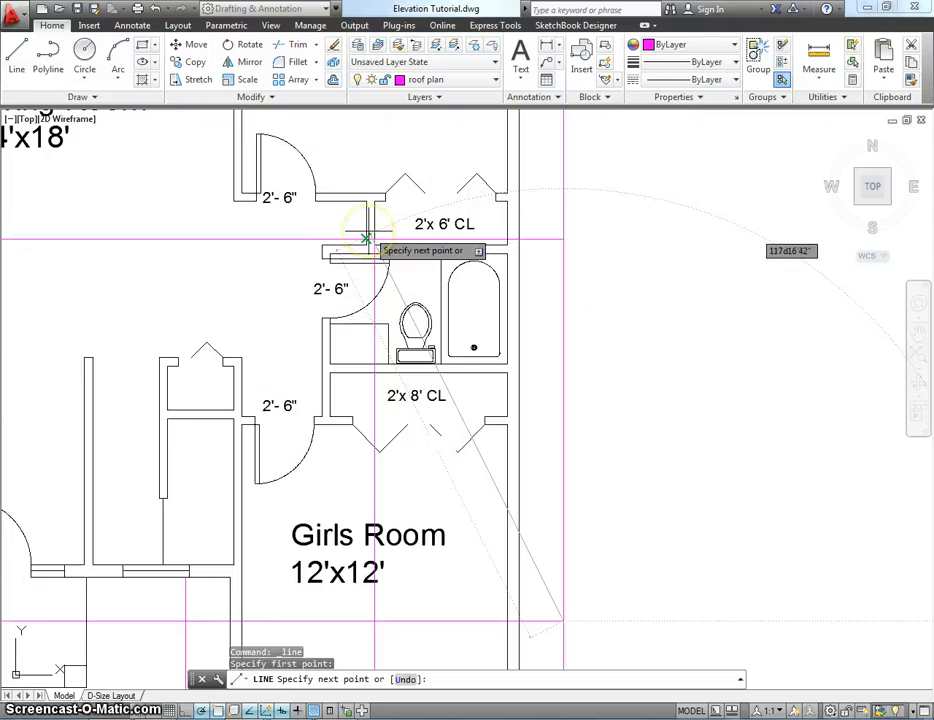
pyautogui.click(385, 262)
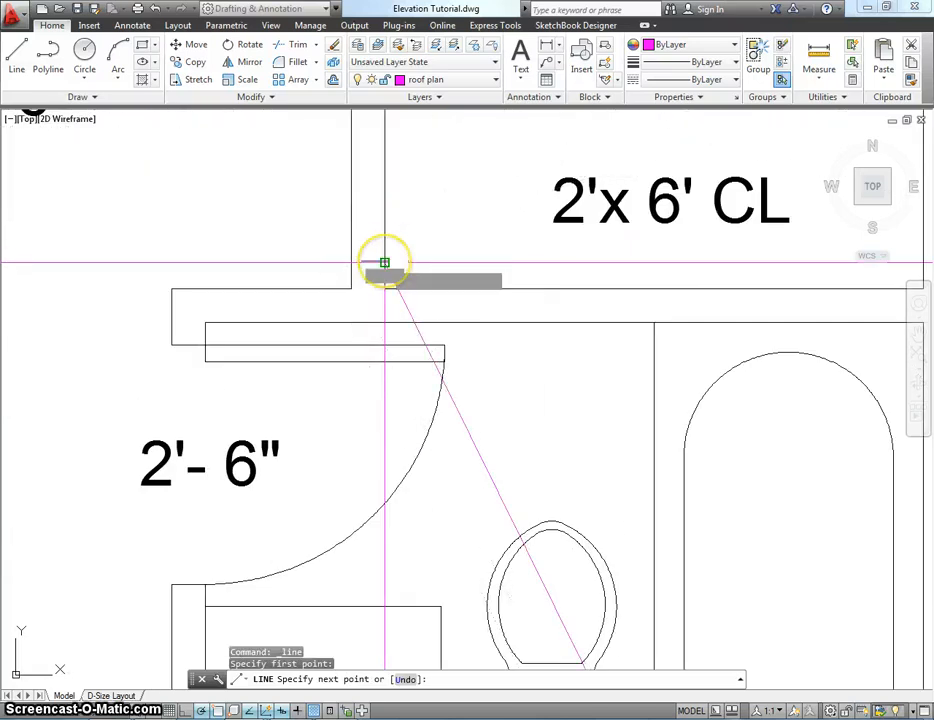
pyautogui.press('Escape')
pyautogui.scroll(-10, 385, 262)
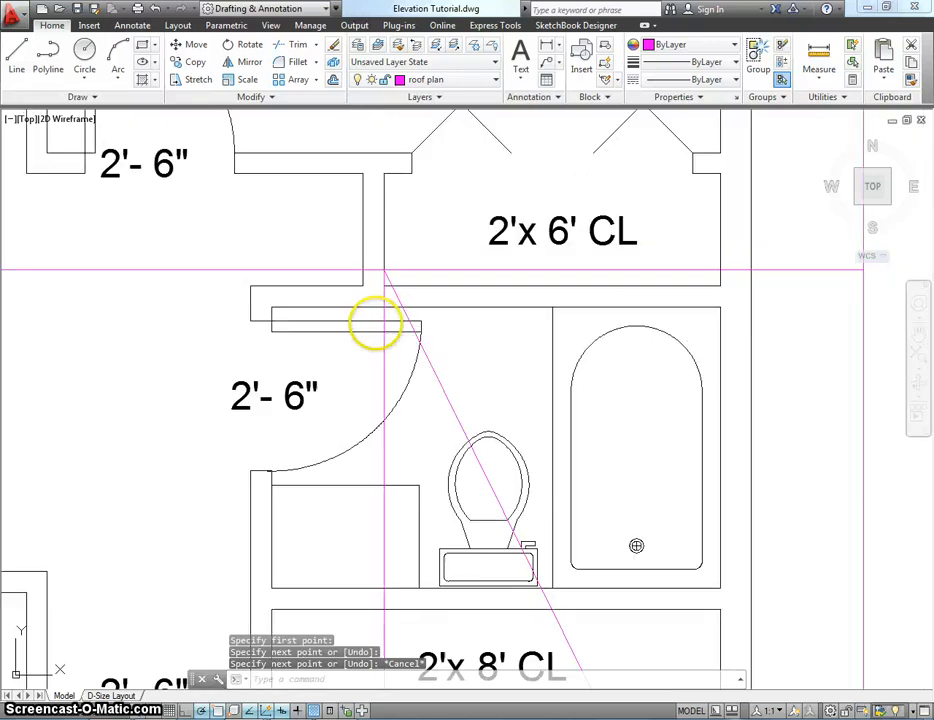
pyautogui.moveTo(400, 270); pyautogui.dragTo(408, 257, button='middle')
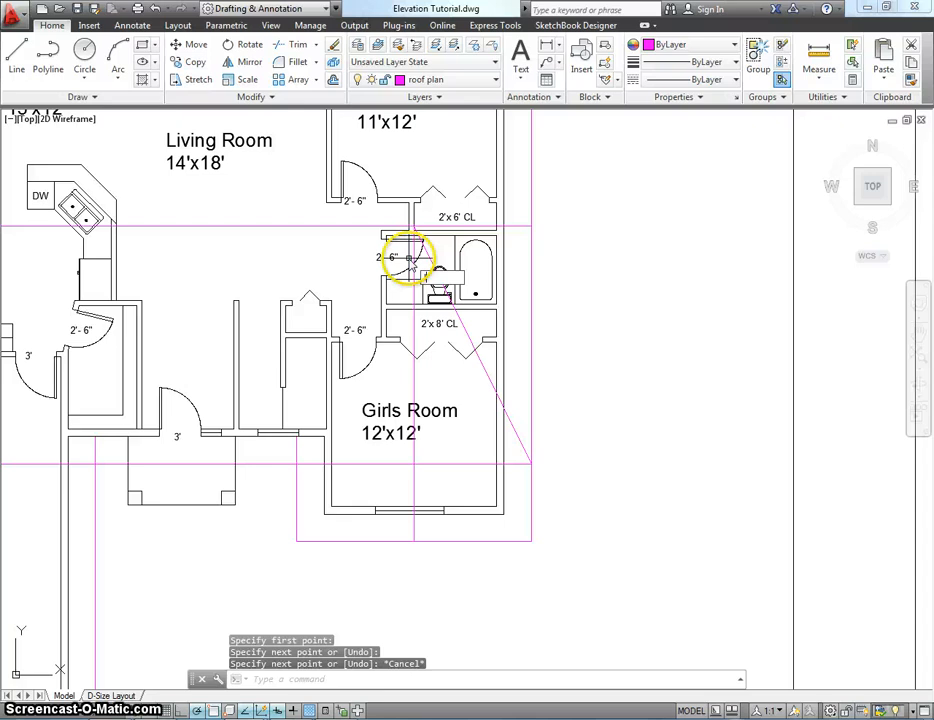
# Step: Draw the opposite diagonal from the Girls Room ridge's north end to where the front entry's roof line meets the west offset line
pyautogui.press('Return')
pyautogui.scroll(6, 402, 236)
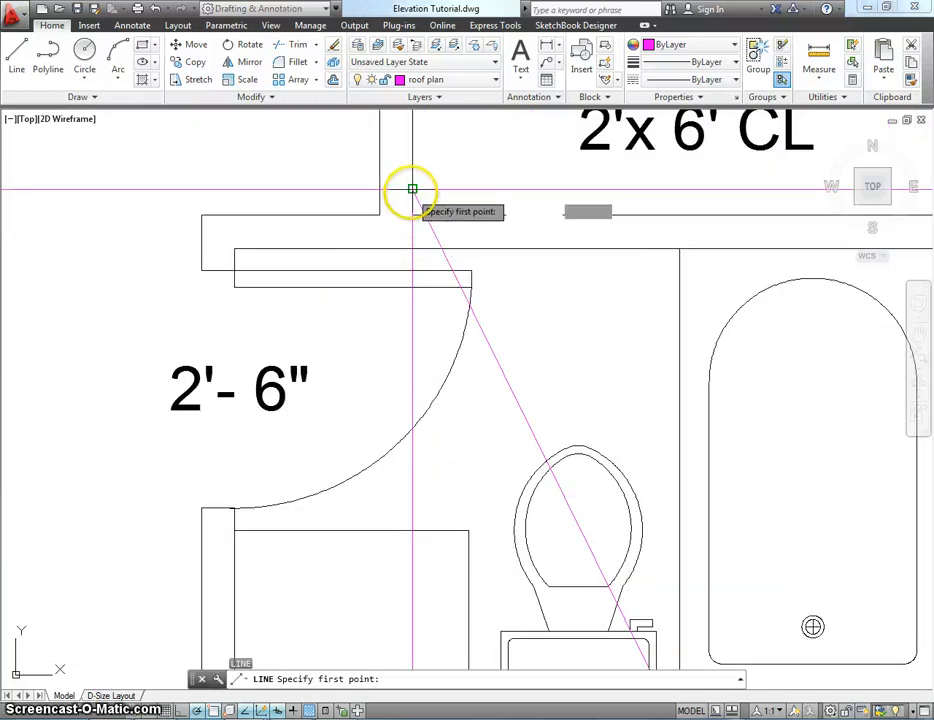
pyautogui.click(412, 188)
pyautogui.scroll(-3, 313, 432)
pyautogui.moveTo(367, 344); pyautogui.dragTo(463, 188, button='middle')
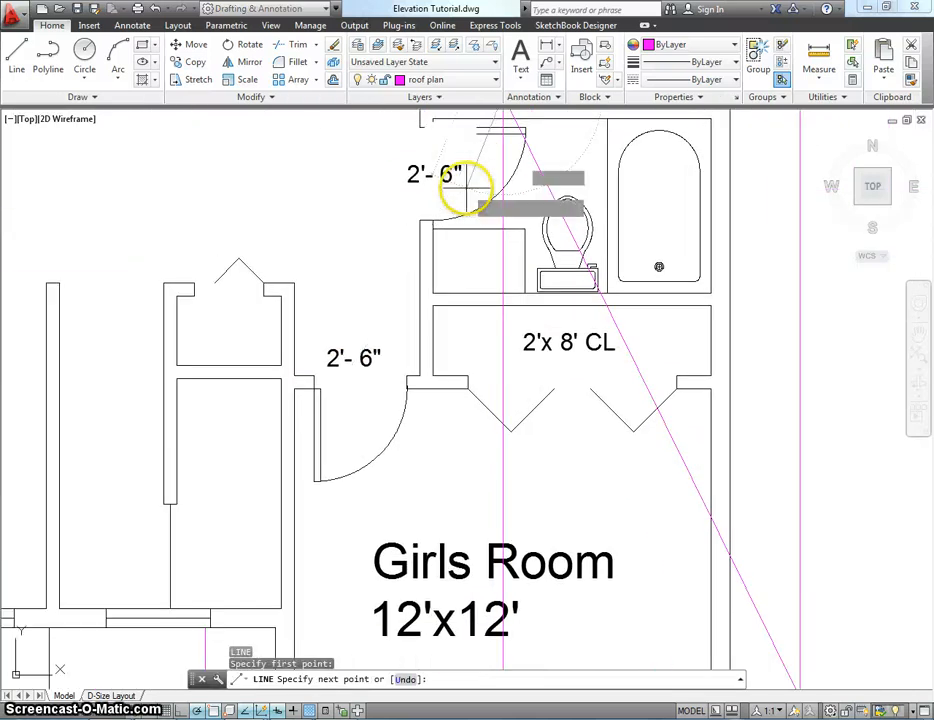
pyautogui.scroll(-4, 463, 188)
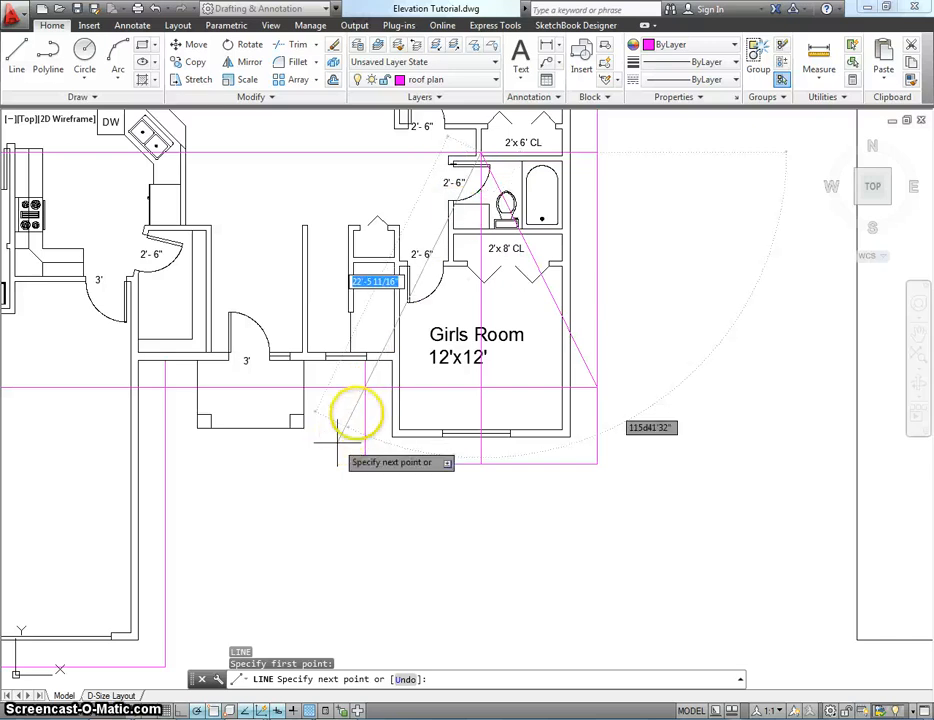
pyautogui.click(364, 386)
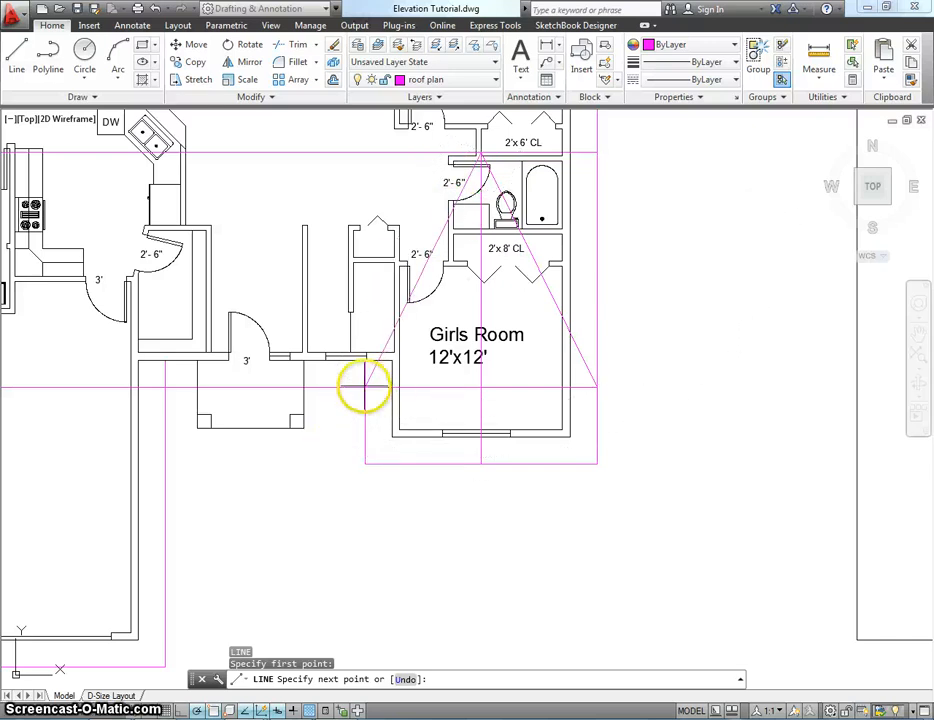
pyautogui.press('Escape')
# Step: Shorten the front entry's roof line by stretching its east end back to the Girls Room's west offset line, and deselect it
pyautogui.click(580, 390)
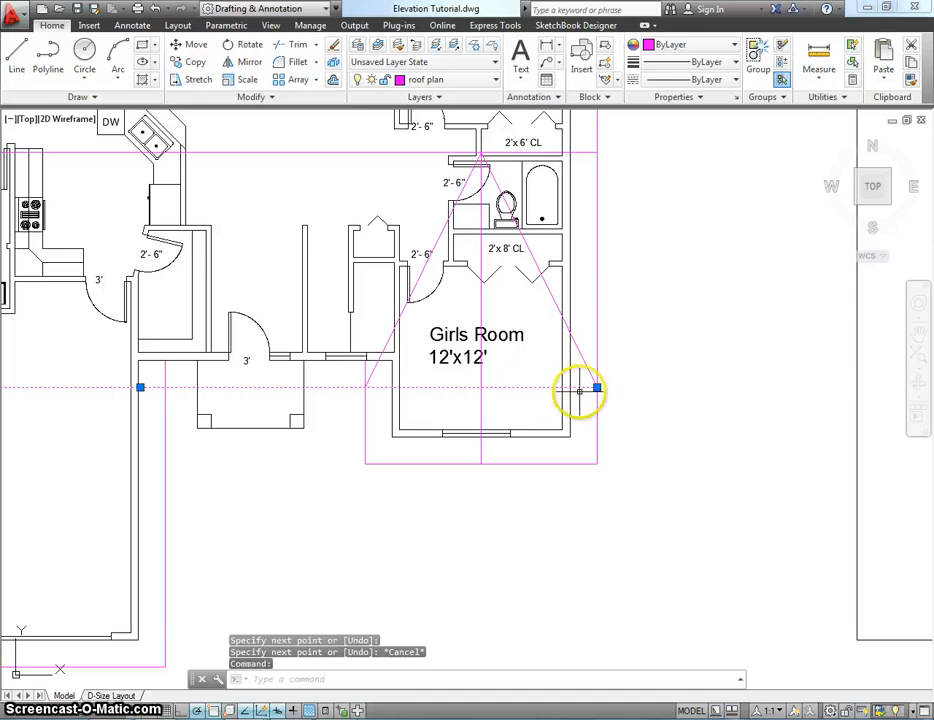
pyautogui.click(597, 386)
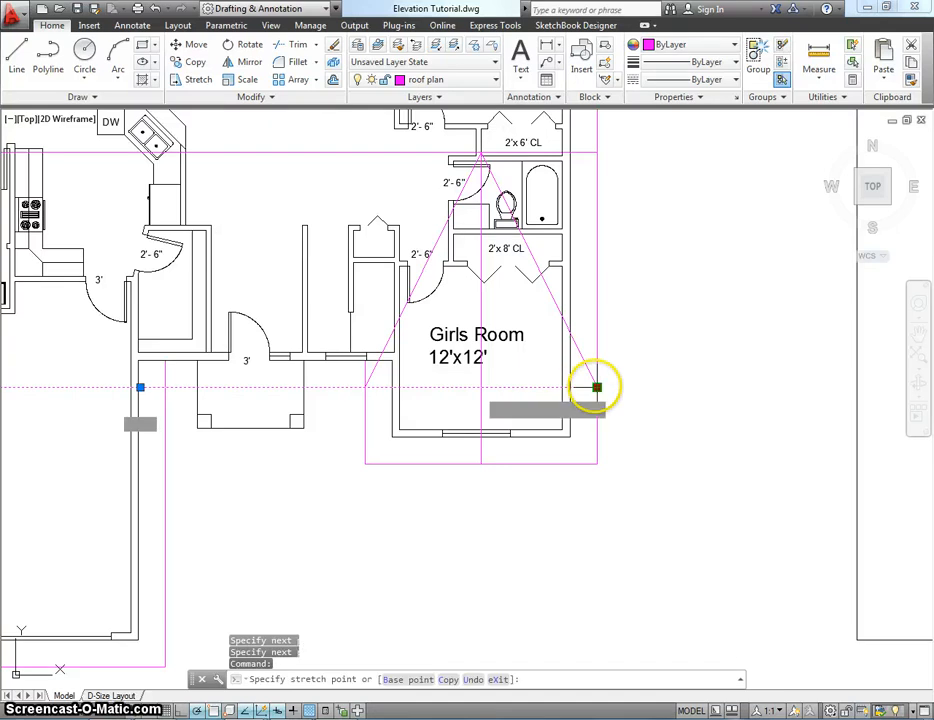
pyautogui.click(366, 387)
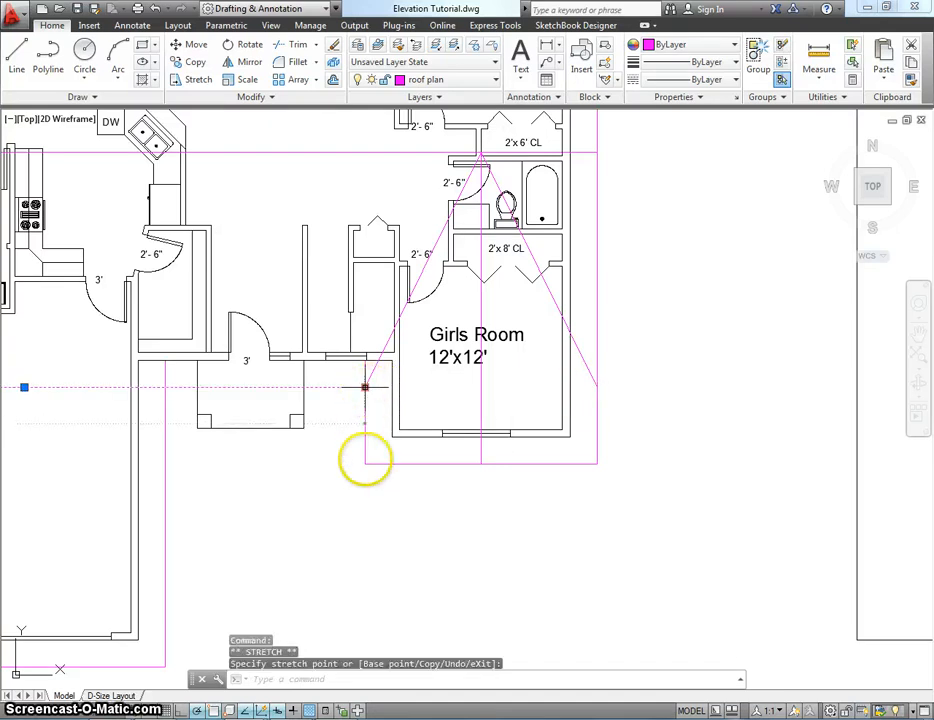
pyautogui.scroll(-3, 367, 460)
pyautogui.moveTo(367, 463); pyautogui.dragTo(394, 505, button='middle')
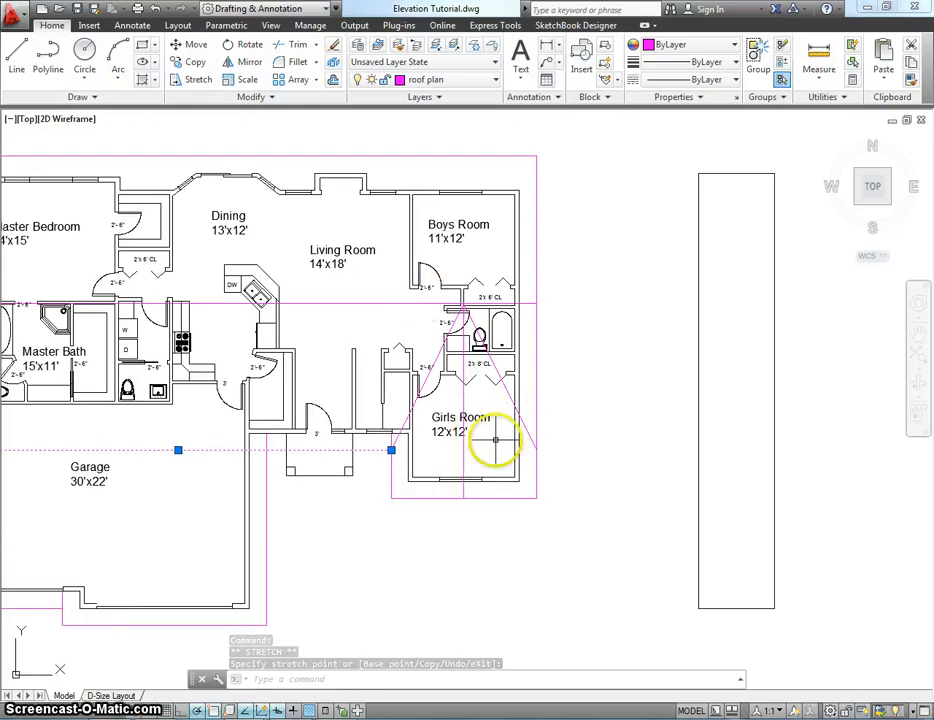
pyautogui.moveTo(463, 371); pyautogui.dragTo(559, 321, button='middle')
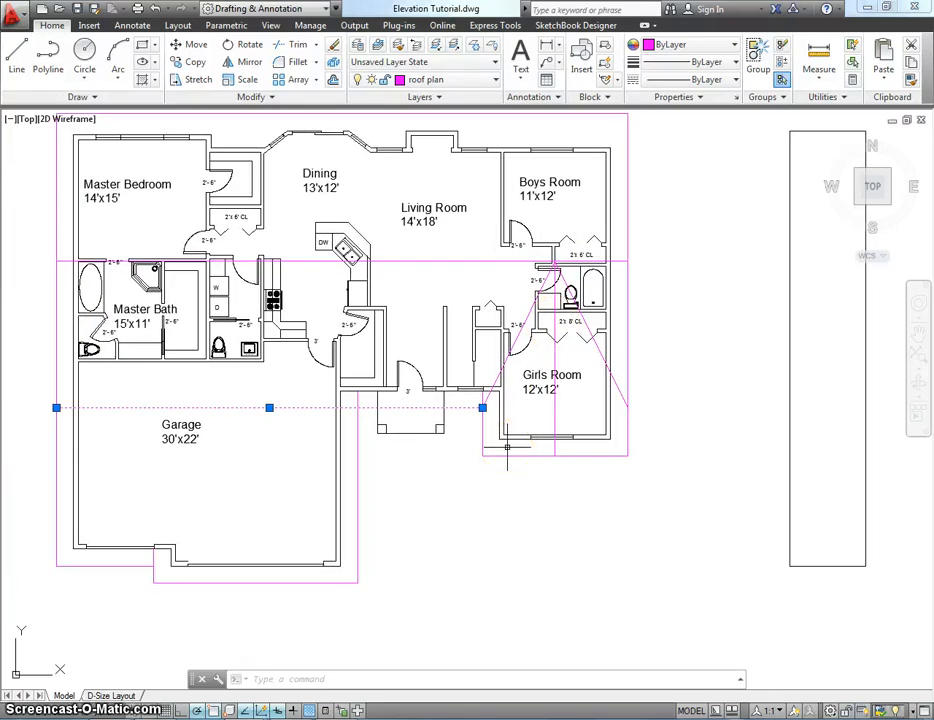
pyautogui.moveTo(582, 472); pyautogui.dragTo(567, 514, button='middle')
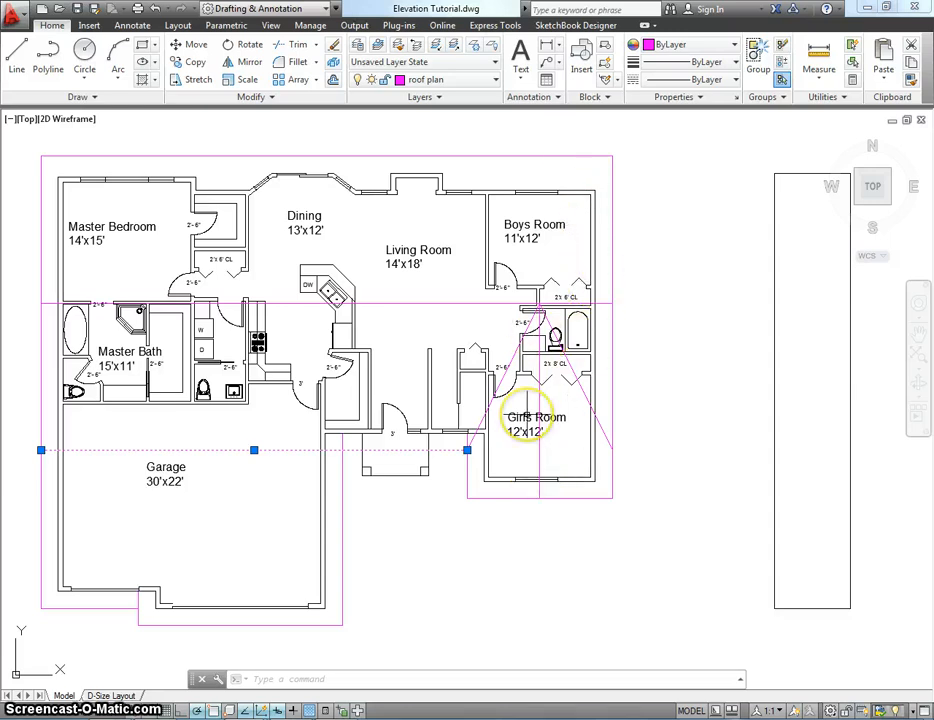
pyautogui.moveTo(527, 424); pyautogui.dragTo(542, 386, button='middle')
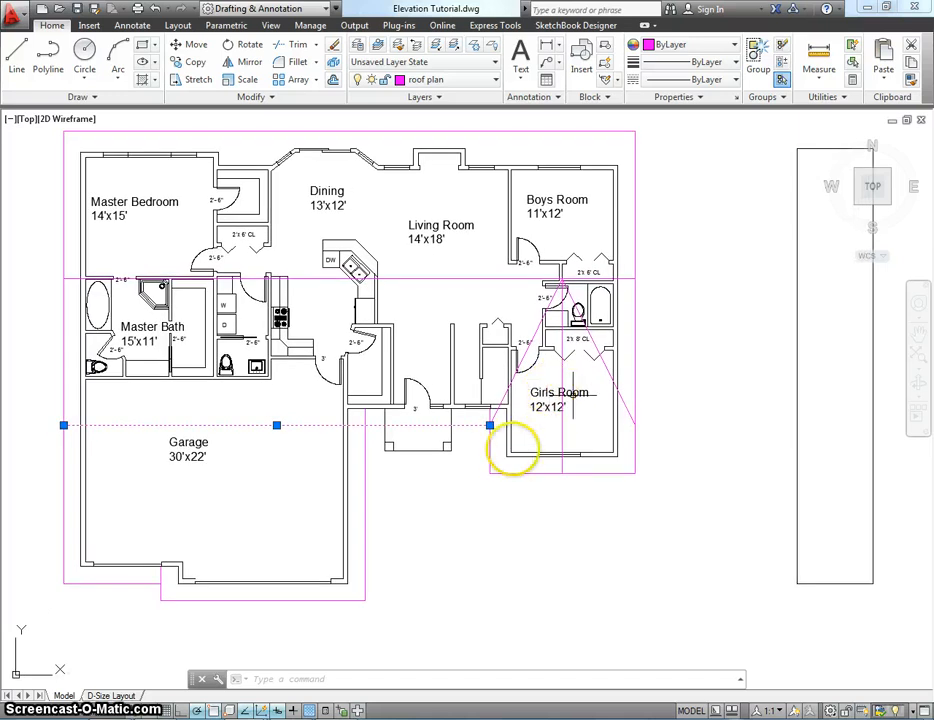
pyautogui.press('Escape')
# Step: Stretch the east end of the Garage's short southwest eave line to the Garage's east roof line
pyautogui.moveTo(471, 485); pyautogui.dragTo(549, 436, button='middle')
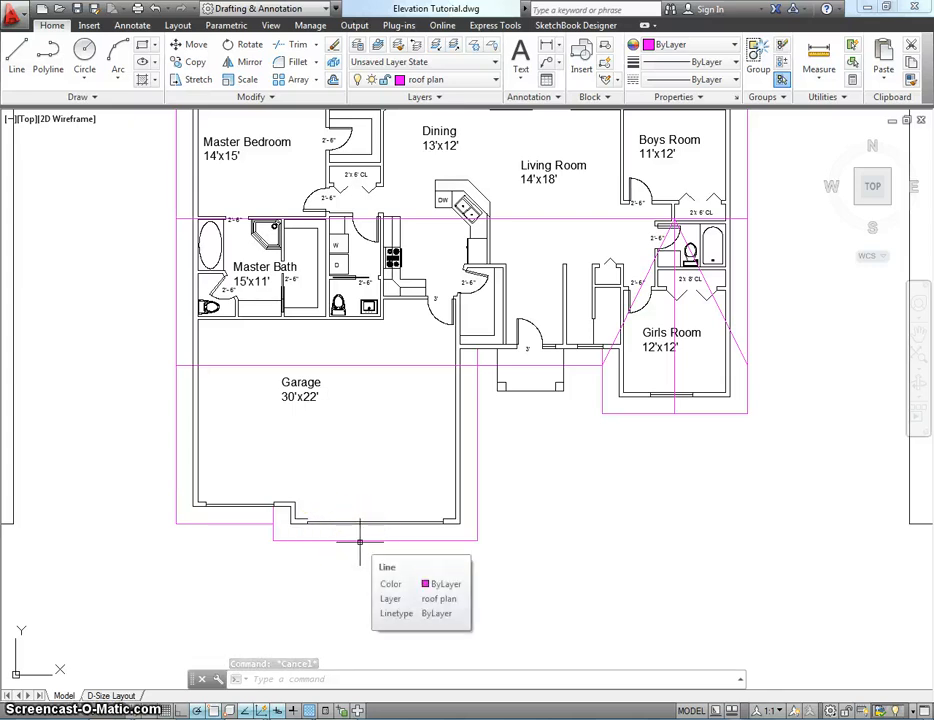
pyautogui.click(257, 522)
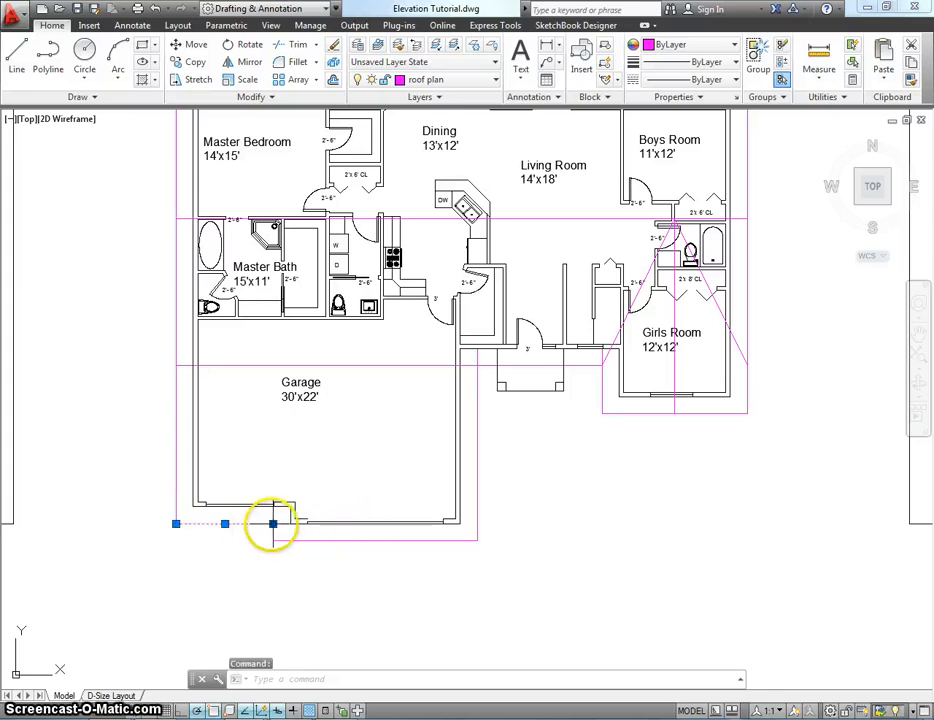
pyautogui.click(273, 523)
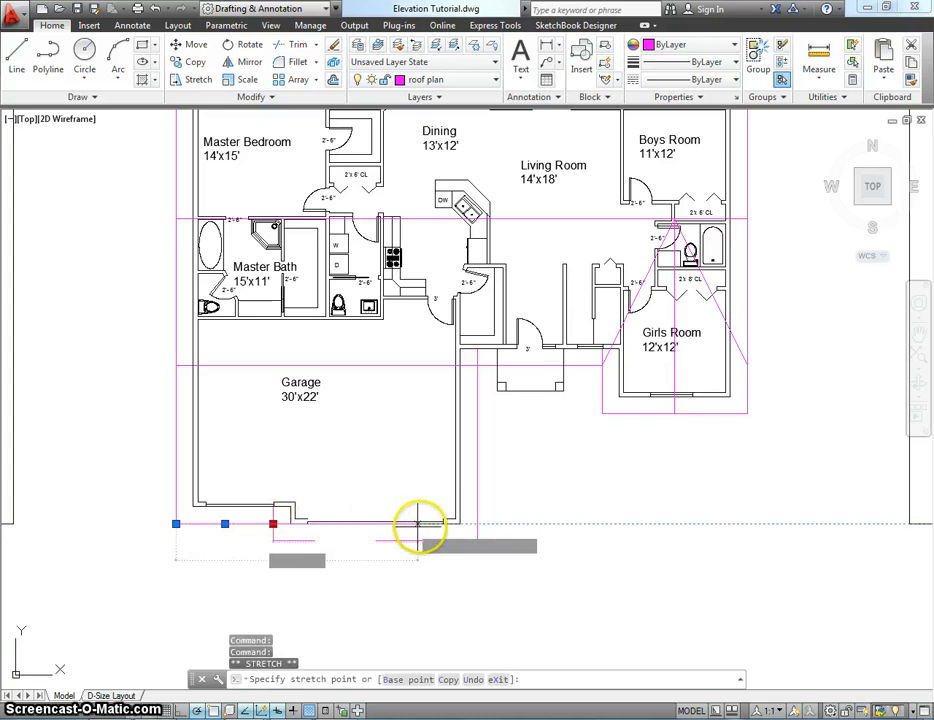
pyautogui.click(477, 523)
pyautogui.press('Escape')
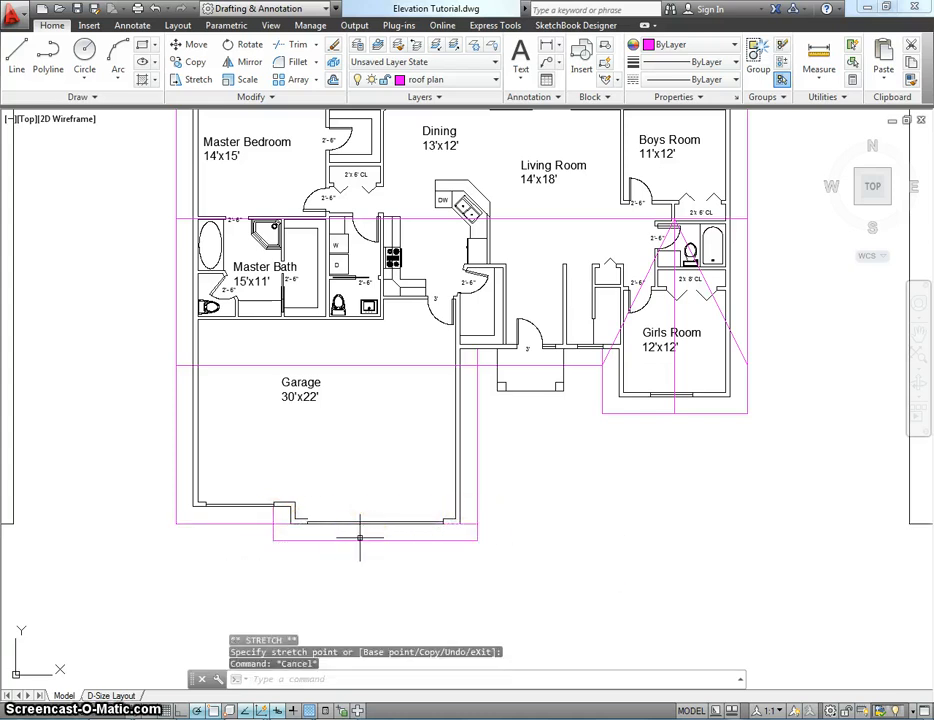
# Step: Try to draw a ridge line from the midpoint of the Garage's extended southwest eave line north to the main ridge line
pyautogui.click(269, 527)
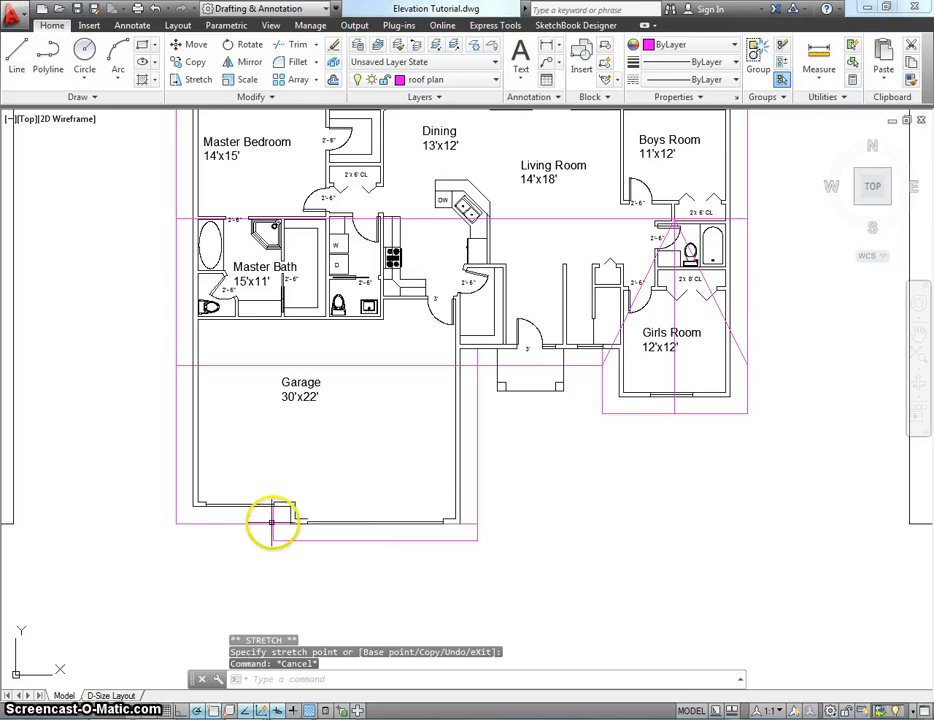
pyautogui.click(279, 524)
pyautogui.write('l')
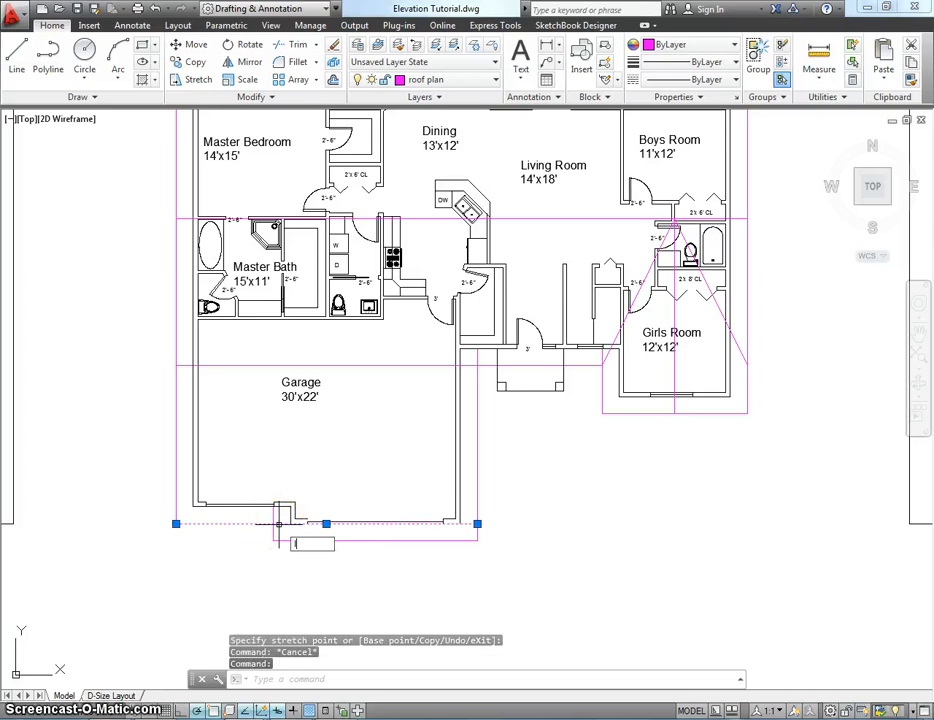
pyautogui.press('Return')
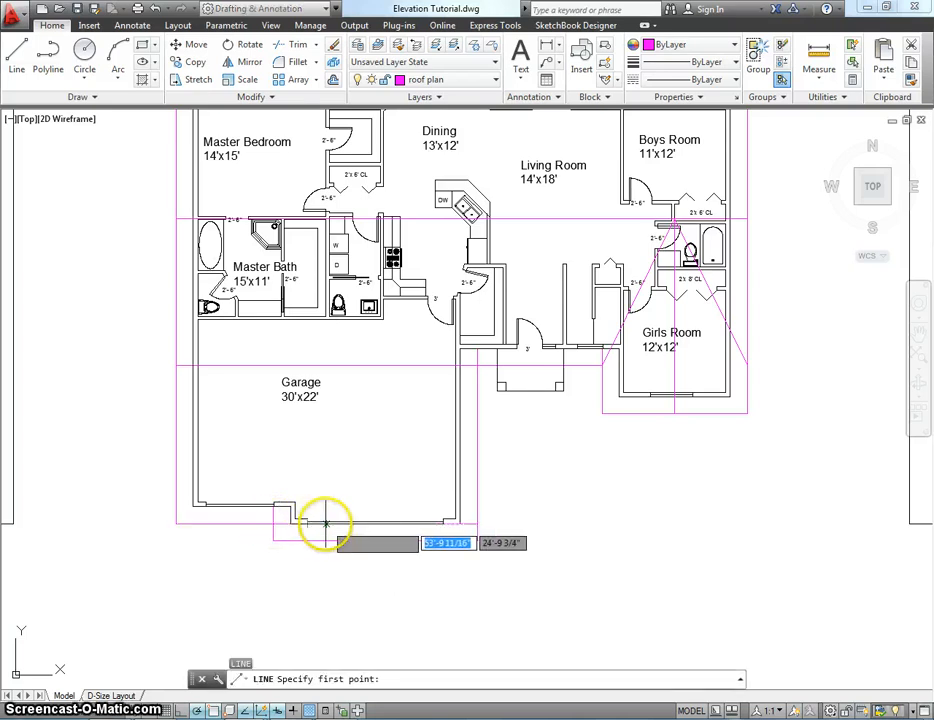
pyautogui.click(326, 524)
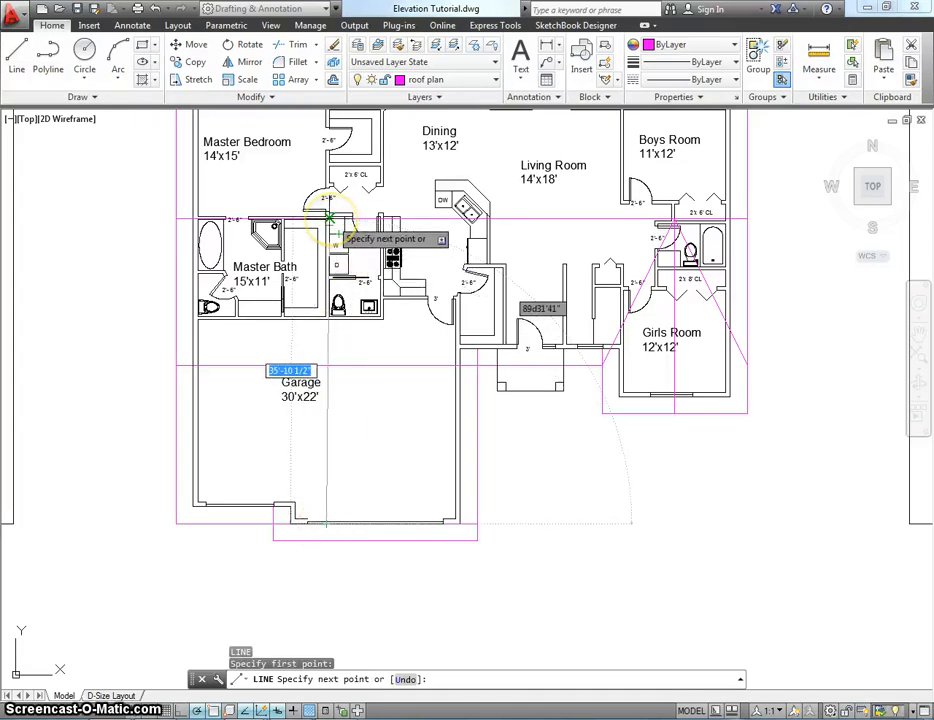
pyautogui.scroll(3, 329, 217)
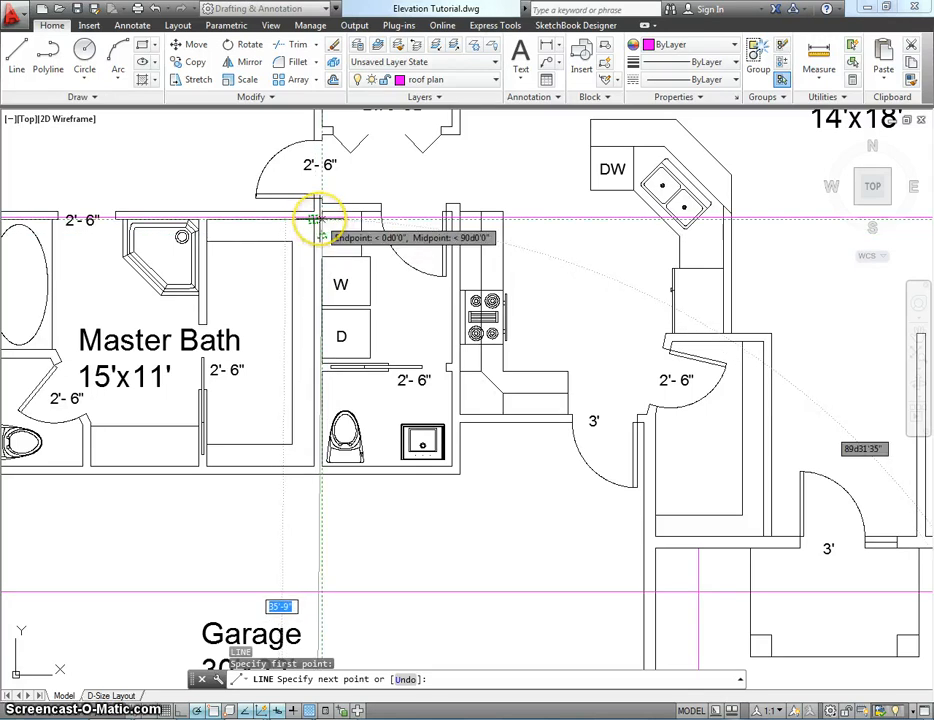
pyautogui.click(320, 217)
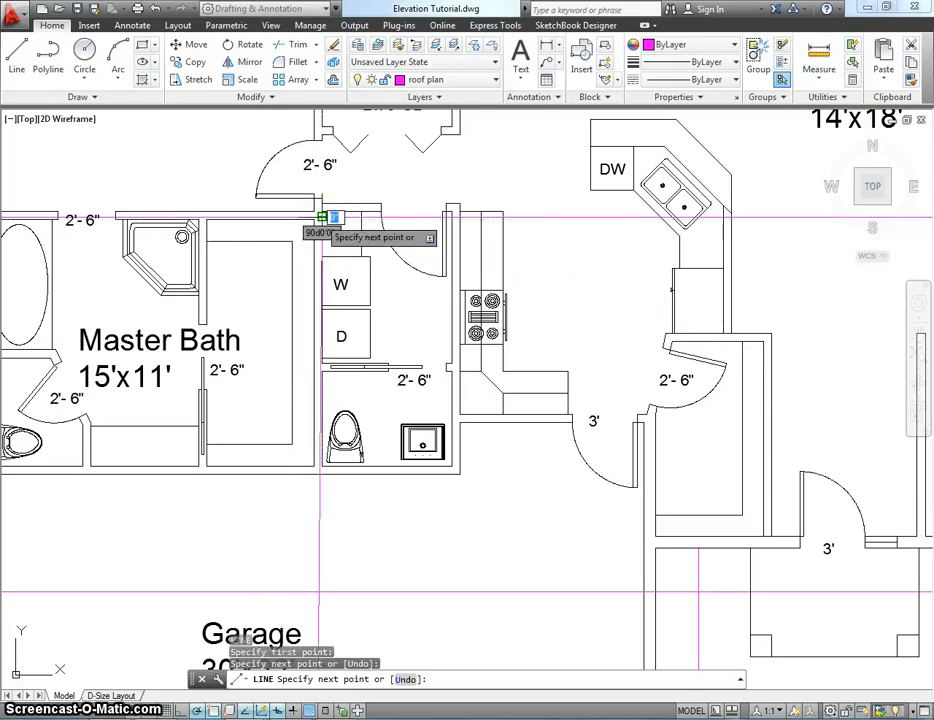
pyautogui.press('Escape')
# Step: Erase the slightly slanted ridge line over the Garage
pyautogui.scroll(-6, 308, 414)
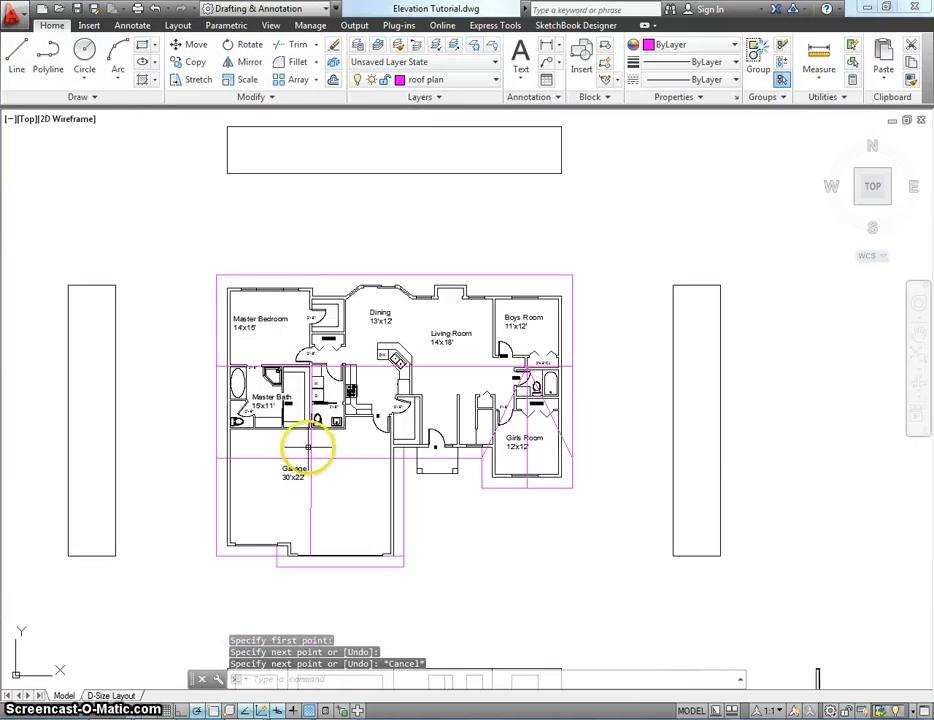
pyautogui.click(312, 447)
pyautogui.press('Delete')
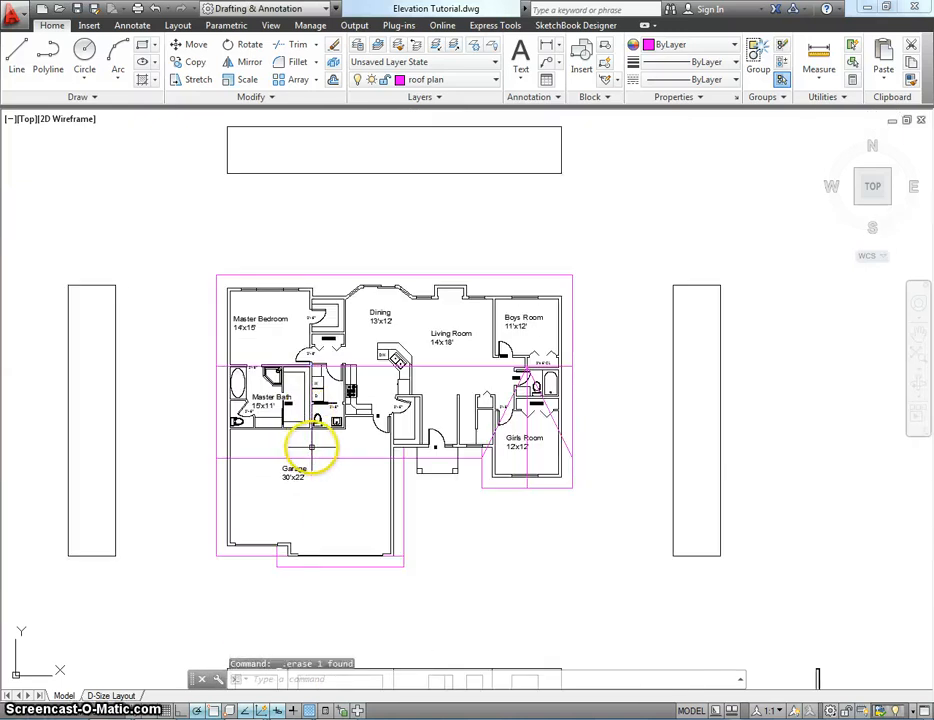
# Step: Draw a vertical ridge line from the midpoint of the Garage's long south eave line north to the main ridge line
pyautogui.write('l')
pyautogui.press('Return')
pyautogui.scroll(6, 292, 545)
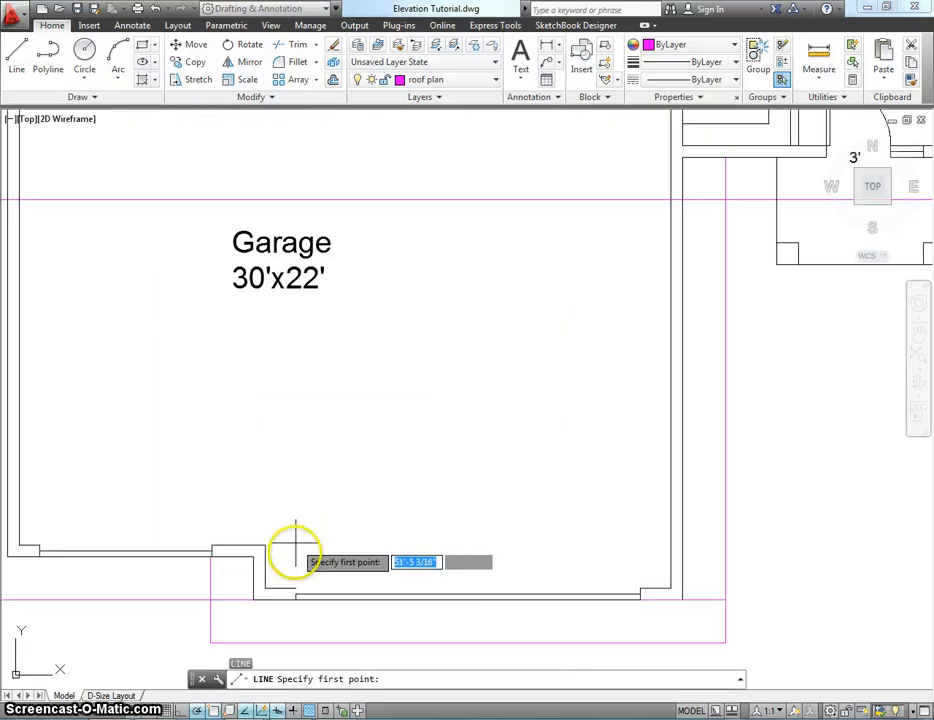
pyautogui.click(345, 600)
pyautogui.scroll(-4, 350, 392)
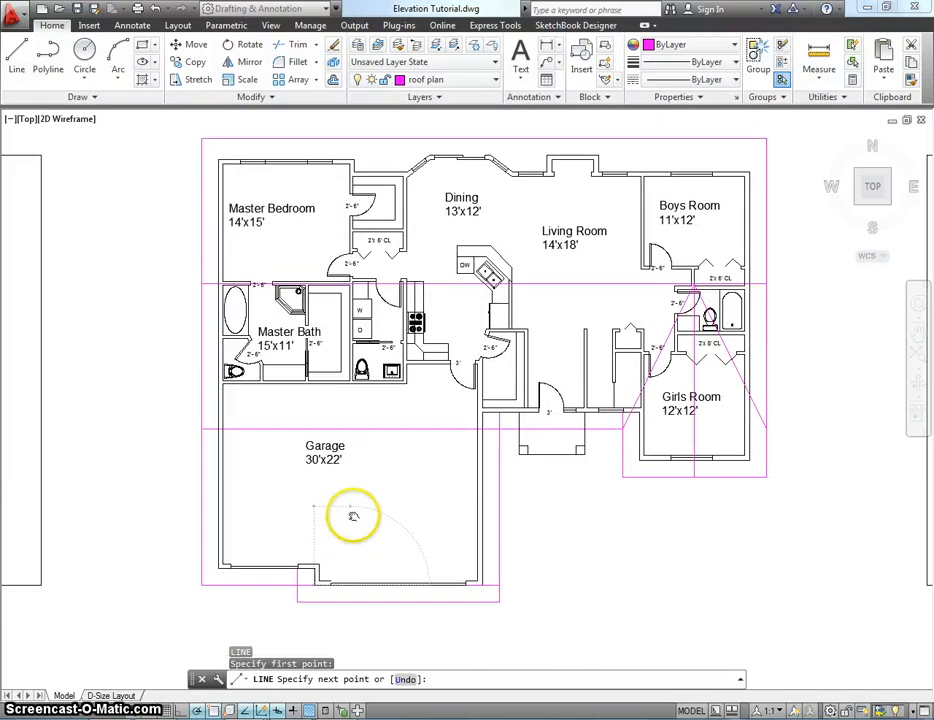
pyautogui.scroll(2, 340, 170)
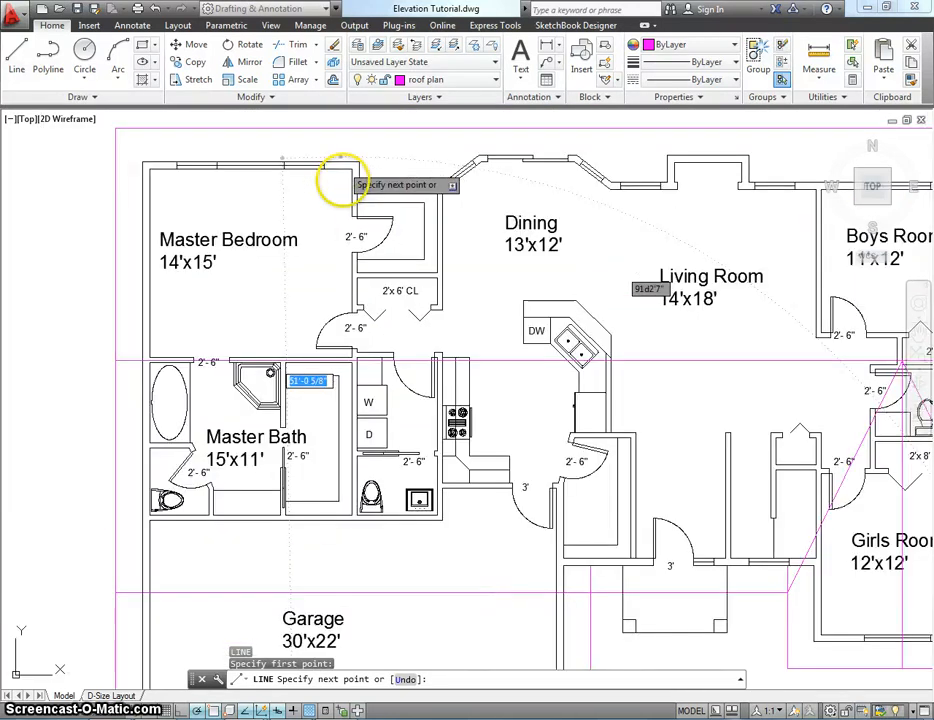
pyautogui.scroll(2, 340, 180)
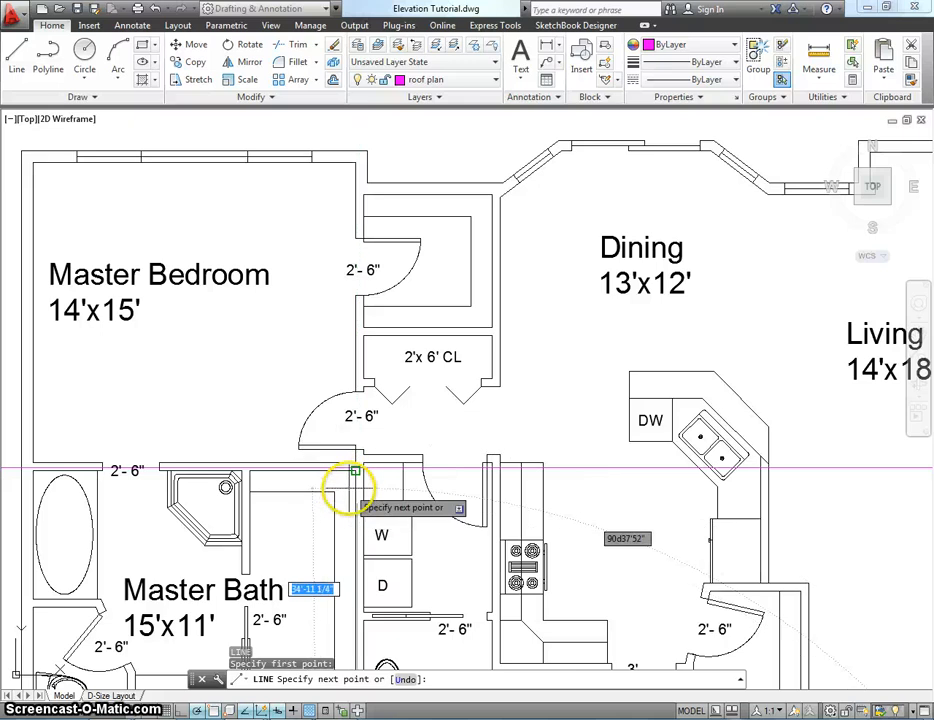
pyautogui.scroll(4, 355, 470)
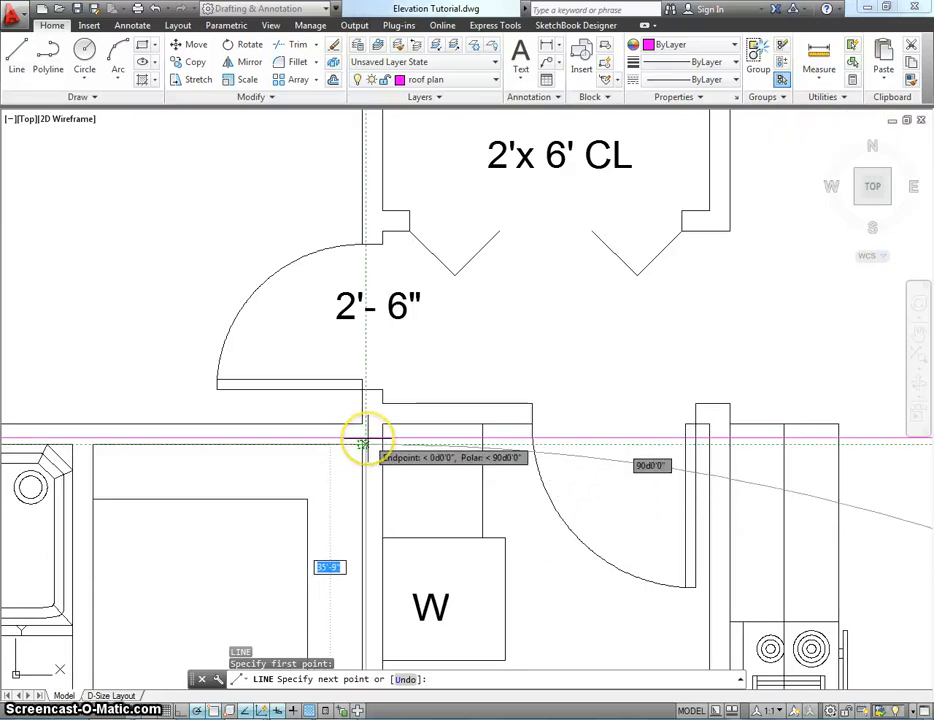
pyautogui.scroll(3, 362, 437)
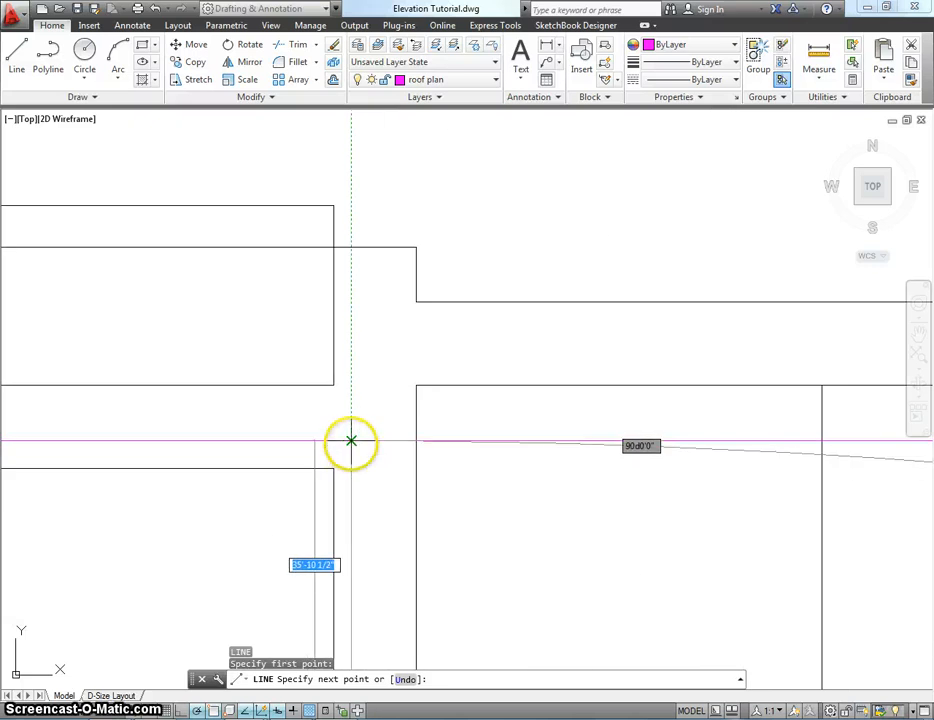
pyautogui.click(351, 440)
pyautogui.press('Escape')
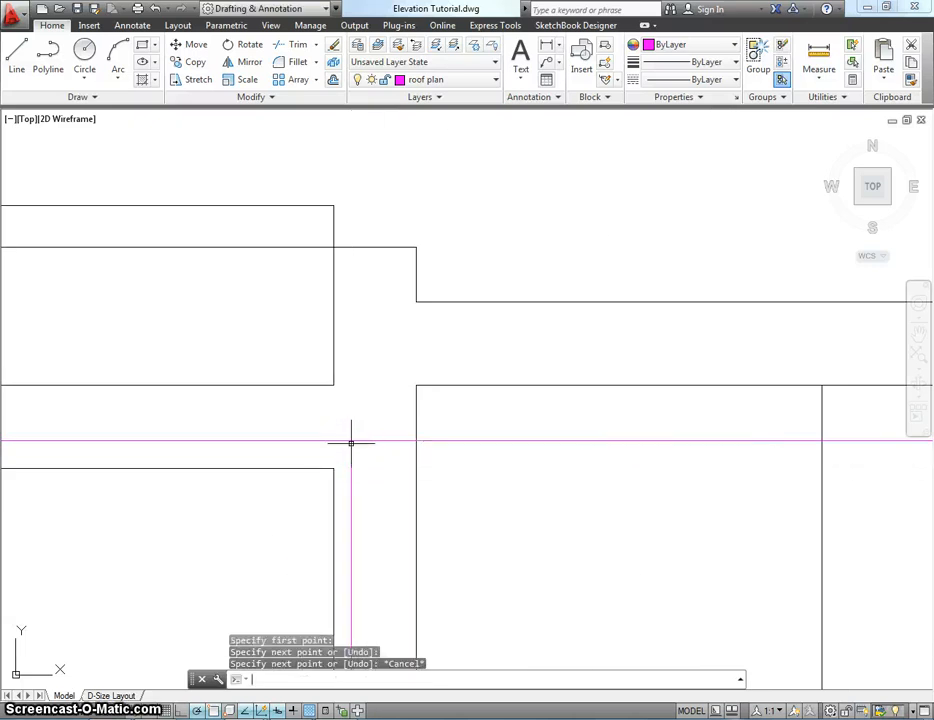
# Step: Draw a short ridge line over the Garage's front projection, from the midpoint of its south eave north to the Garage's long south eave line
pyautogui.scroll(-6, 396, 534)
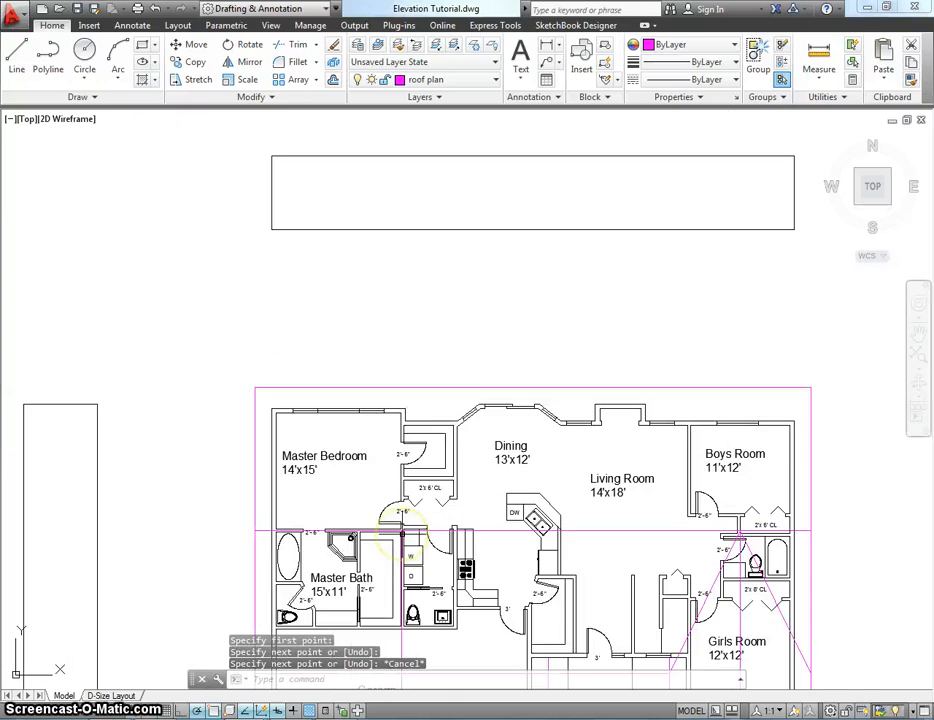
pyautogui.moveTo(378, 494); pyautogui.dragTo(345, 322, button='middle')
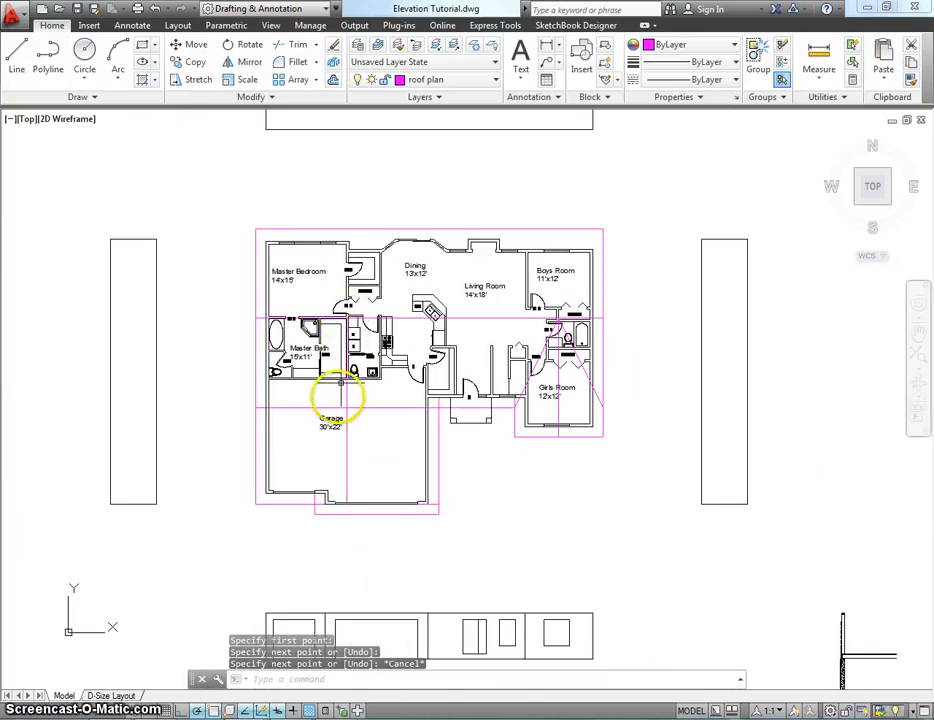
pyautogui.scroll(2, 324, 492)
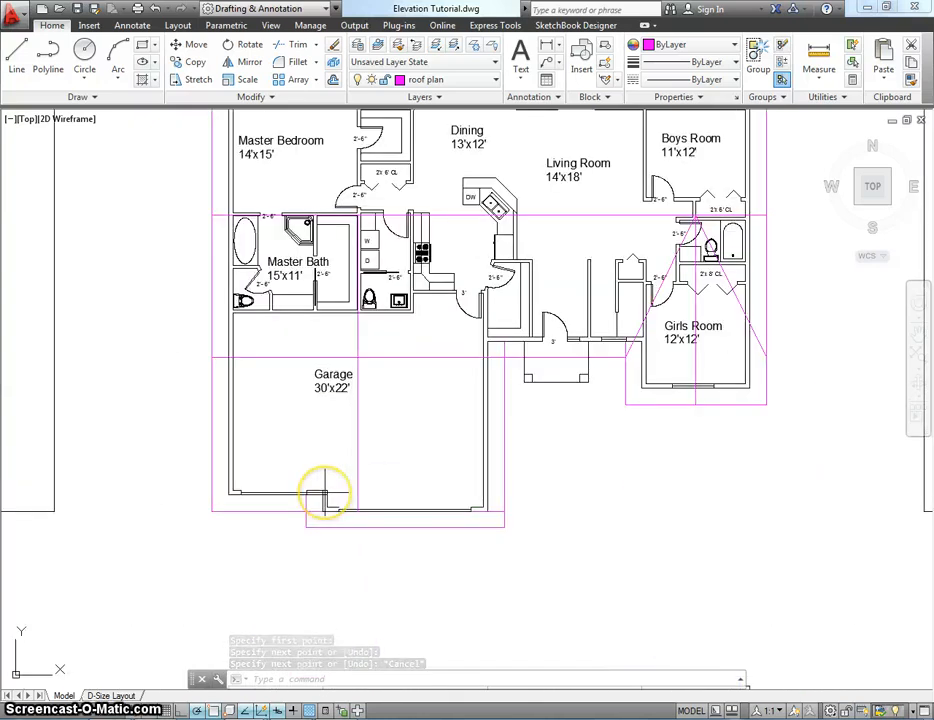
pyautogui.scroll(-2, 324, 492)
pyautogui.moveTo(324, 492); pyautogui.dragTo(324, 476, button='middle')
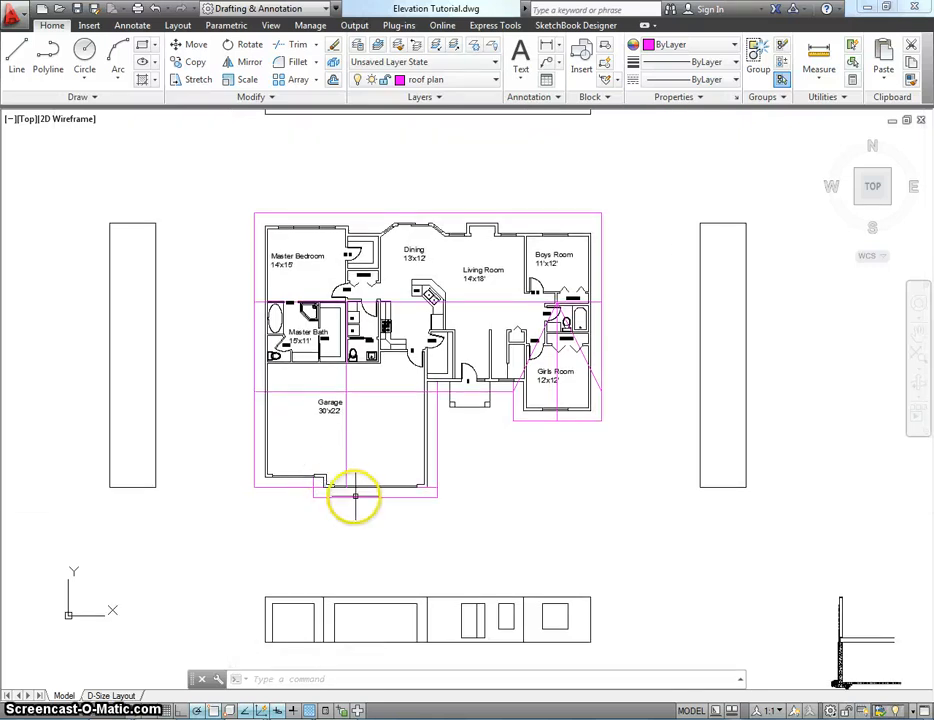
pyautogui.scroll(2, 355, 495)
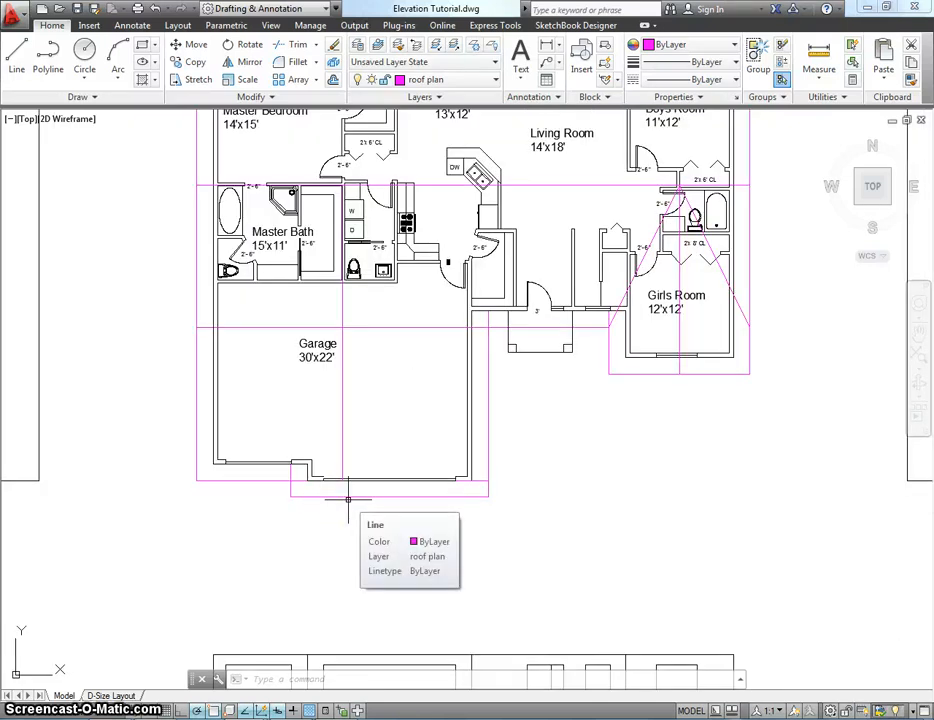
pyautogui.click(343, 310)
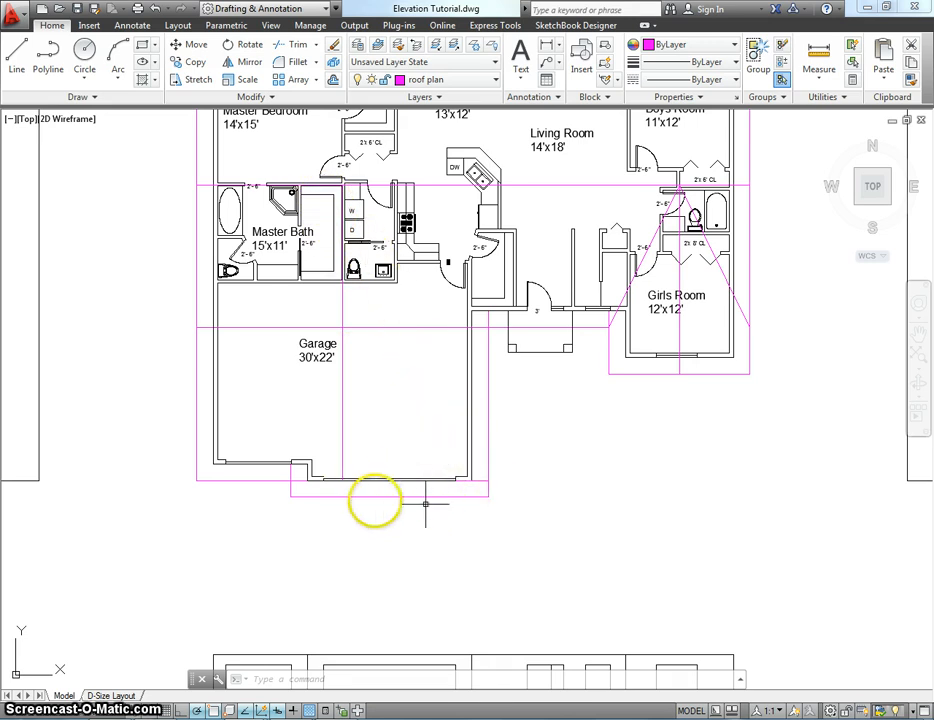
pyautogui.write('l')
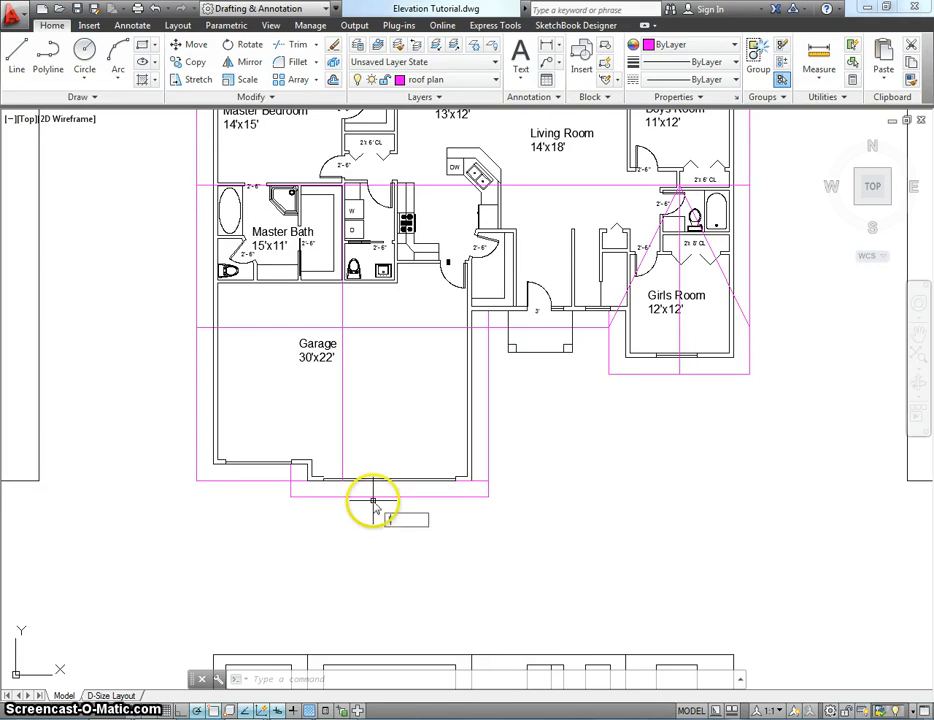
pyautogui.press('Return')
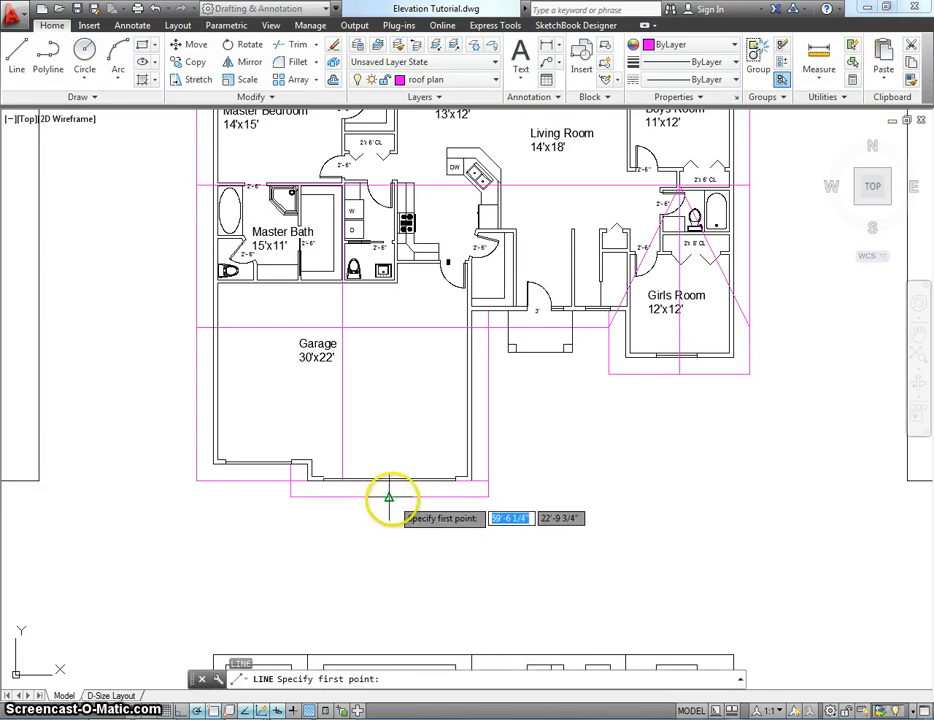
pyautogui.click(389, 496)
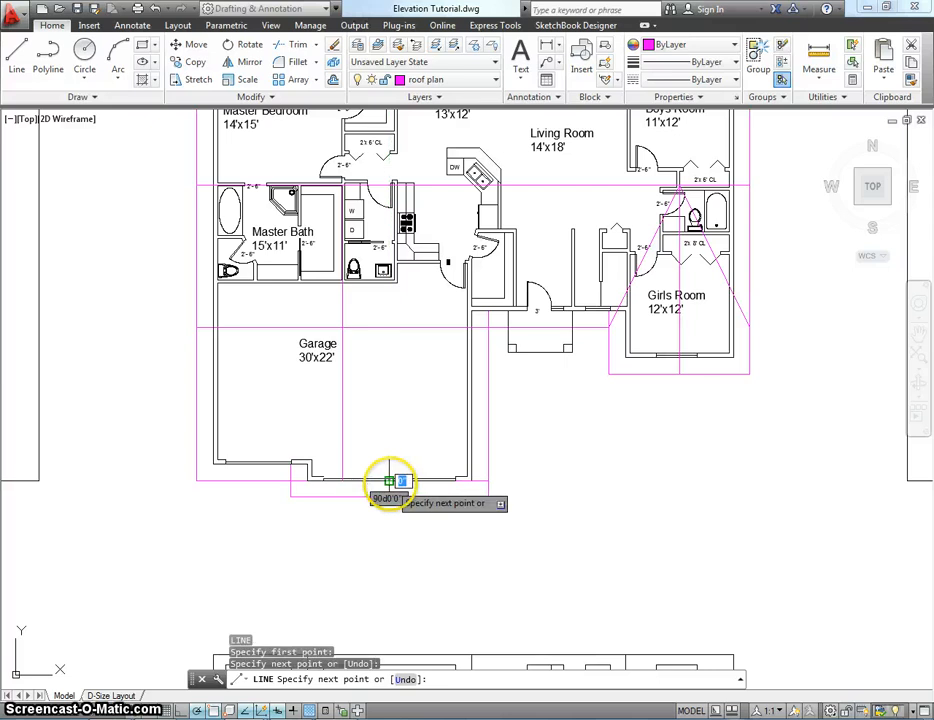
pyautogui.press('Escape')
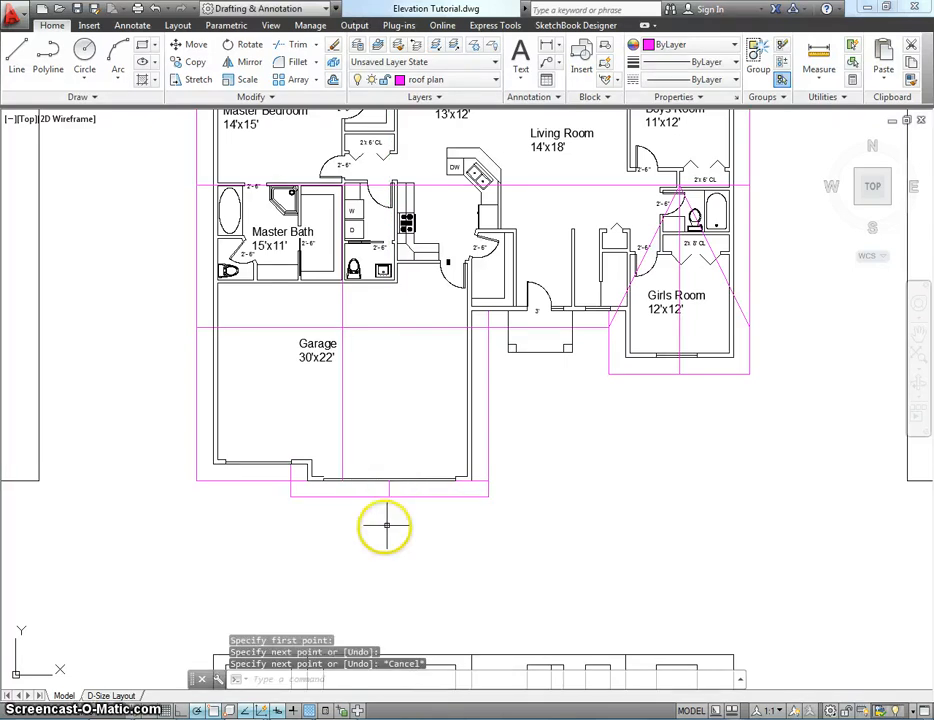
# Step: Draw a valley line from the Garage and main ridge intersection southwest to the west end of the main roof's front eave line
pyautogui.moveTo(384, 525); pyautogui.dragTo(382, 494, button='middle')
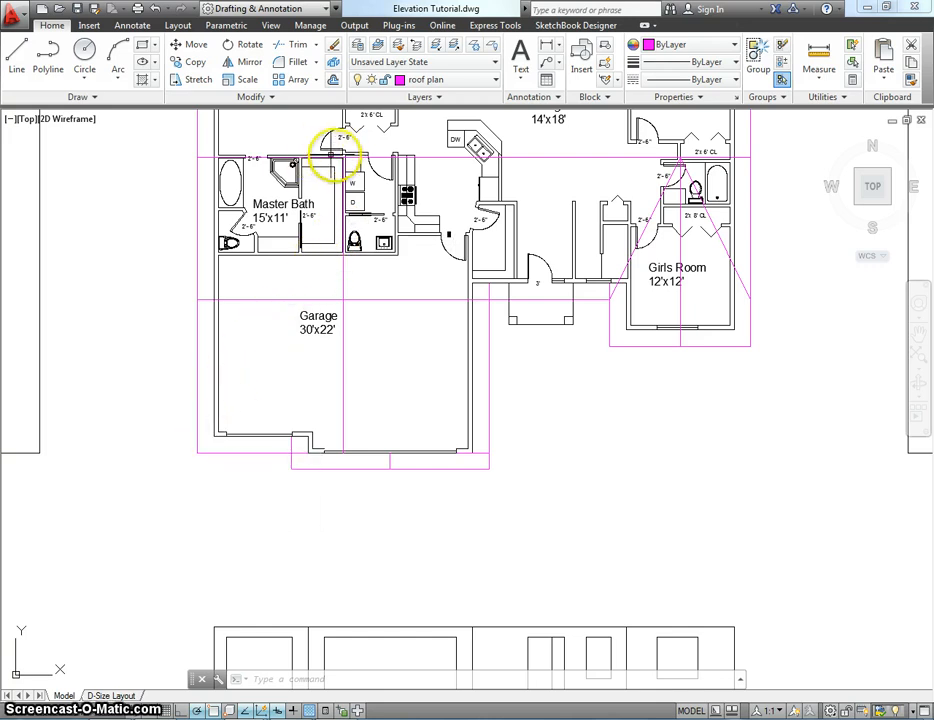
pyautogui.doubleClick(330, 171)
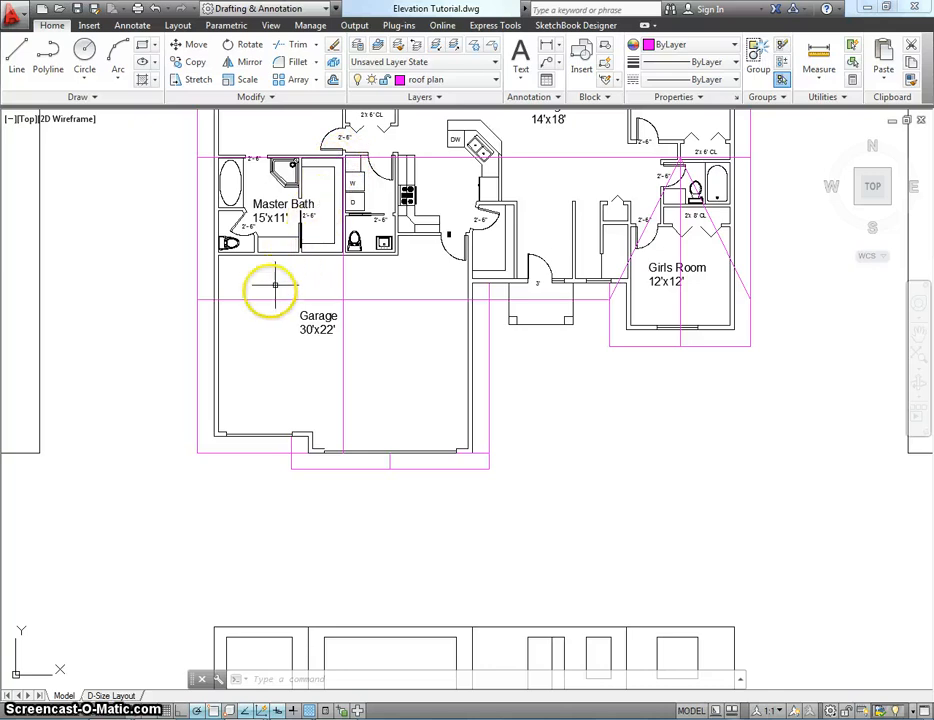
pyautogui.moveTo(246, 304); pyautogui.dragTo(256, 352, button='middle')
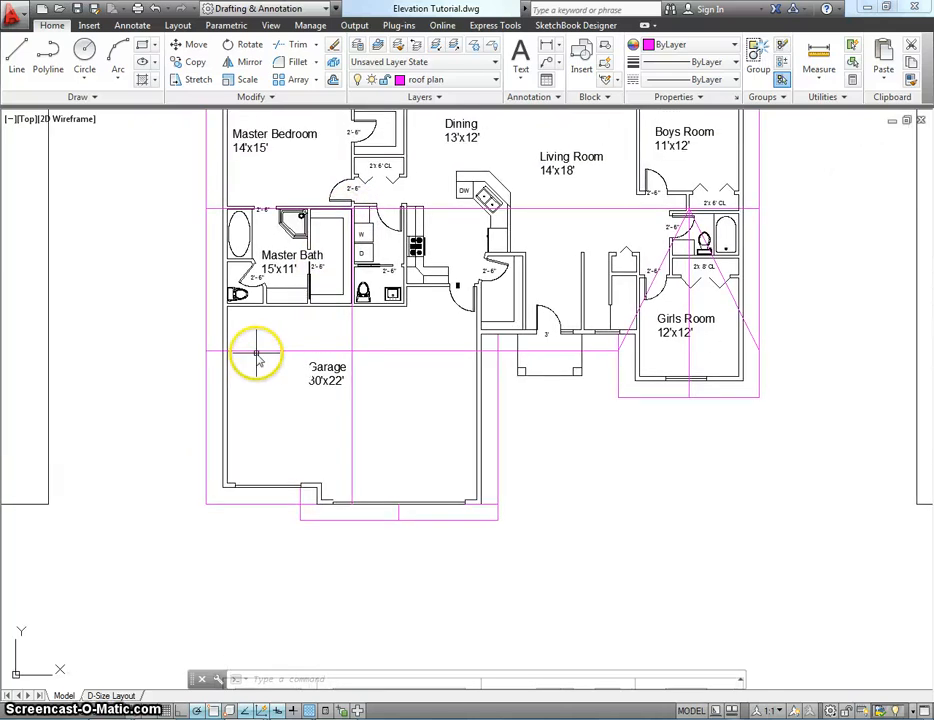
pyautogui.press('l')
pyautogui.press('Return')
pyautogui.scroll(5, 340, 212)
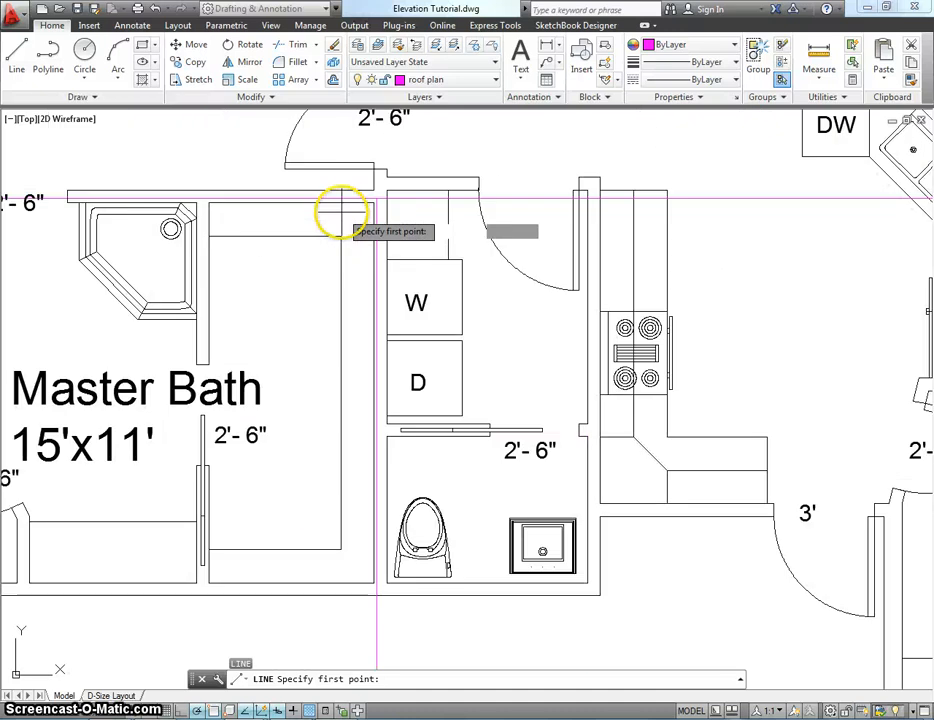
pyautogui.scroll(4, 345, 210)
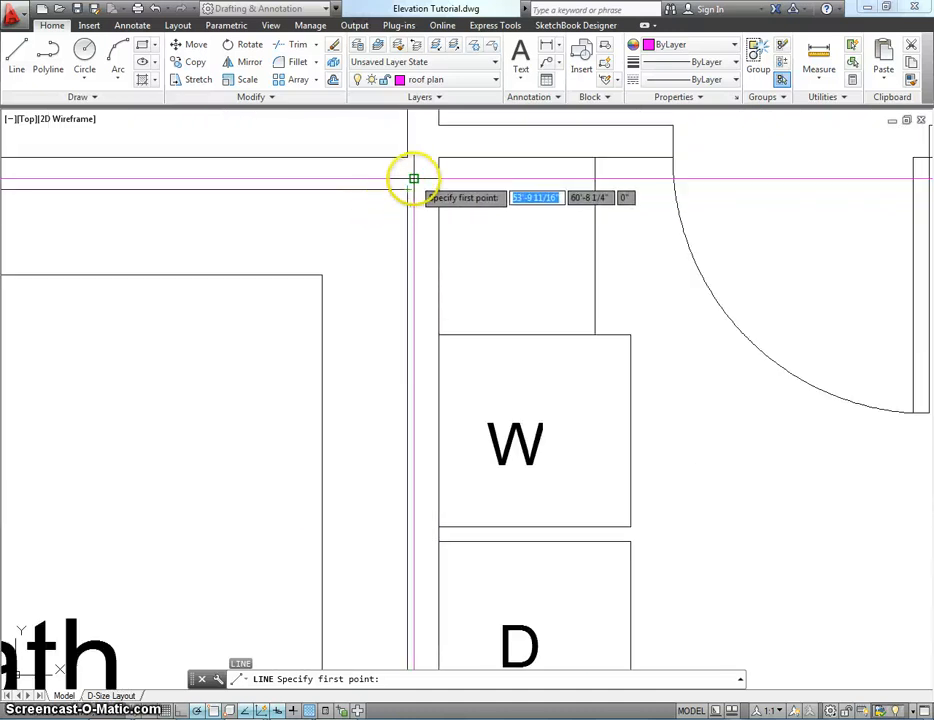
pyautogui.click(413, 178)
pyautogui.scroll(-9, 330, 372)
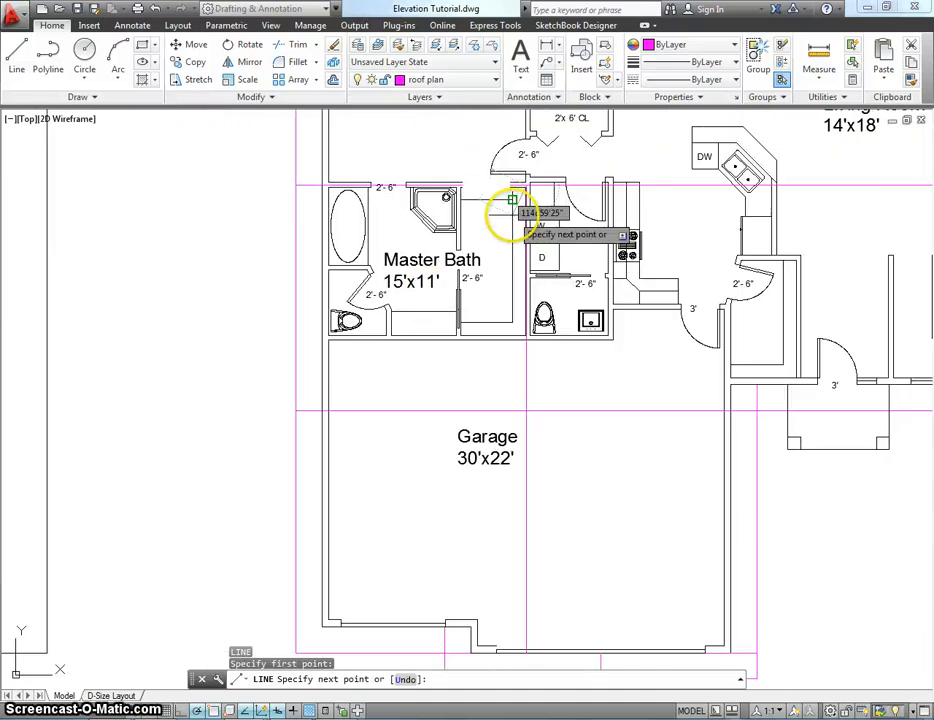
pyautogui.click(295, 409)
pyautogui.press('Escape')
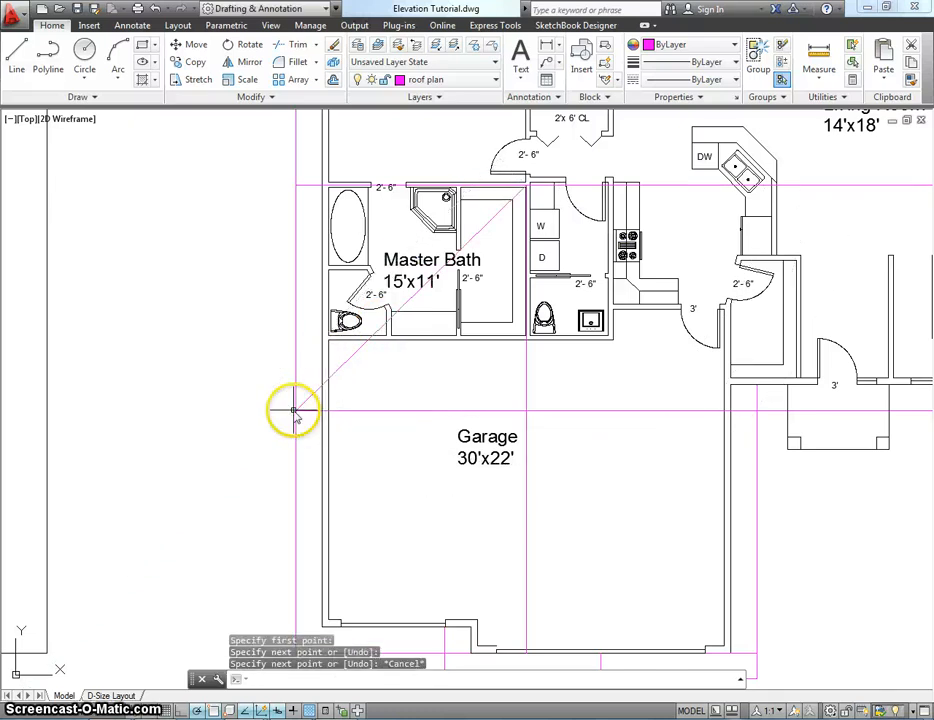
# Step: Draw the opposite valley line from the same ridge intersection southeast to where the front eave line meets the Garage's east roof line
pyautogui.press('Return')
pyautogui.moveTo(682, 354); pyautogui.dragTo(573, 375, button='middle')
pyautogui.scroll(2, 421, 208)
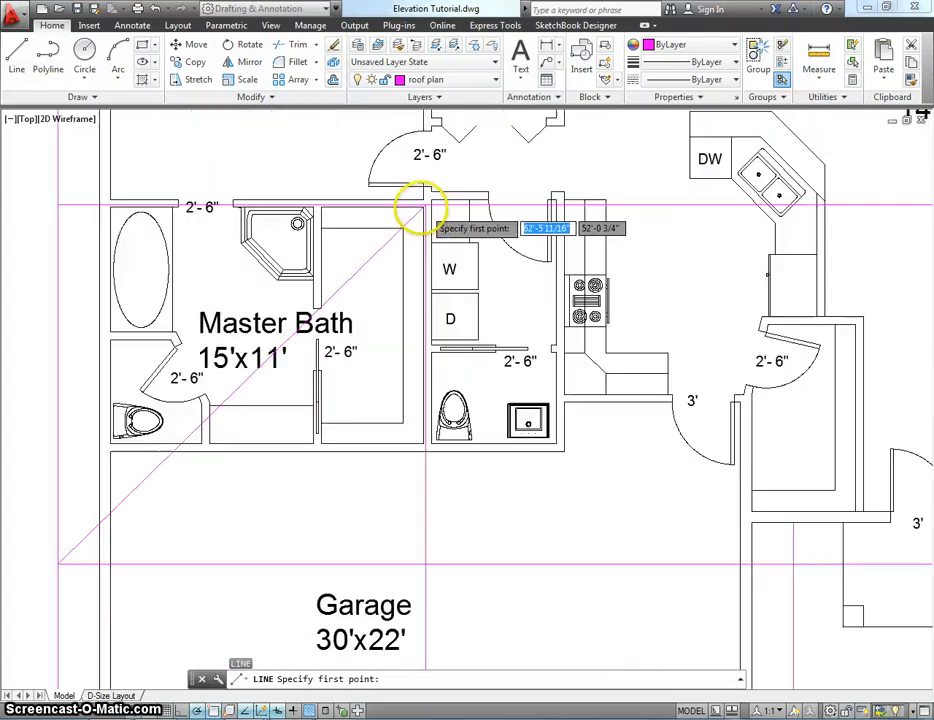
pyautogui.scroll(4, 421, 208)
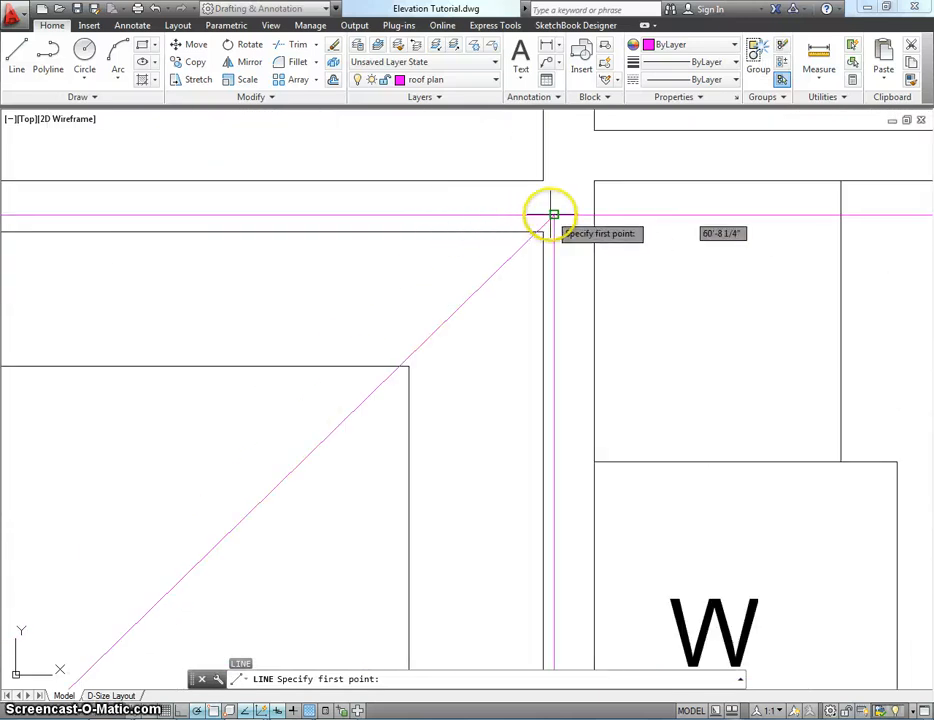
pyautogui.click(553, 215)
pyautogui.scroll(-6, 650, 438)
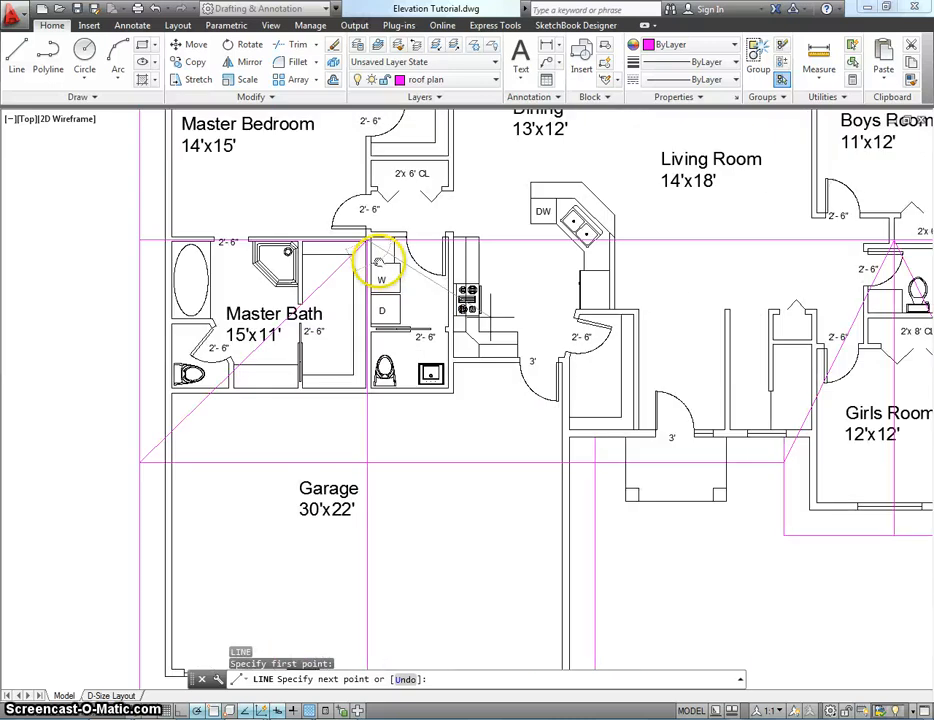
pyautogui.moveTo(378, 261); pyautogui.dragTo(351, 237, button='middle')
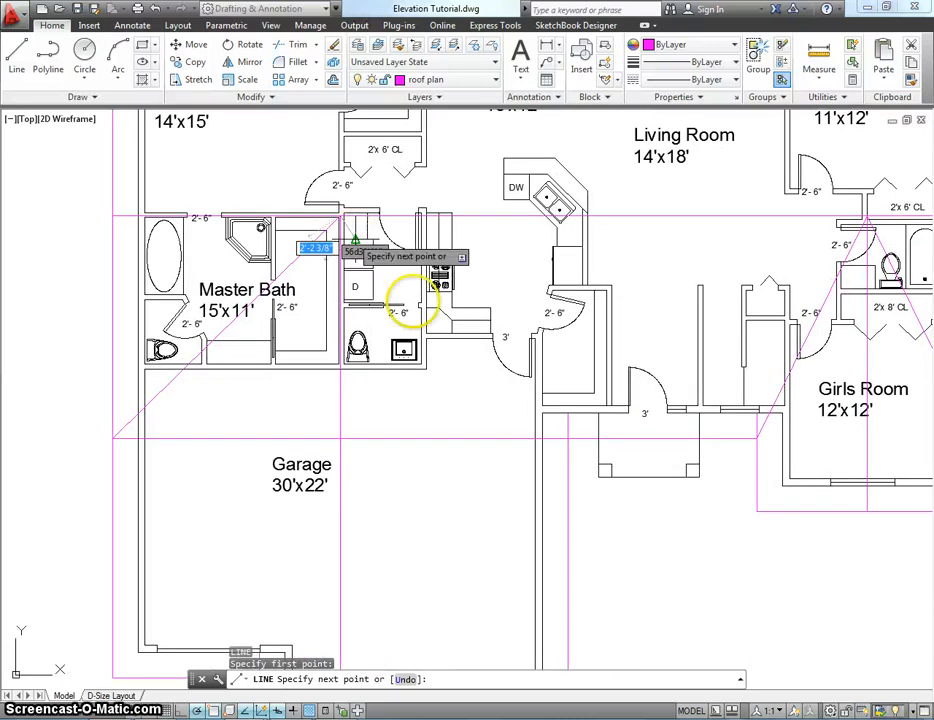
pyautogui.click(547, 420)
pyautogui.press('Escape')
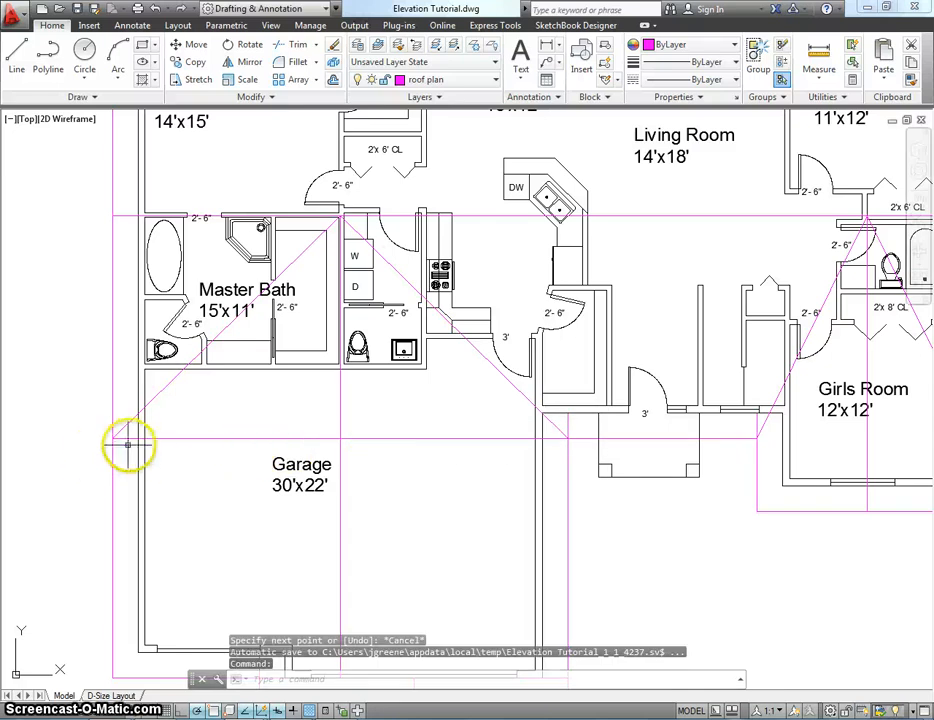
# Step: Stretch the west end of the front eave line back to the Garage's east roof line and deselect it
pyautogui.click(118, 438)
pyautogui.click(113, 438)
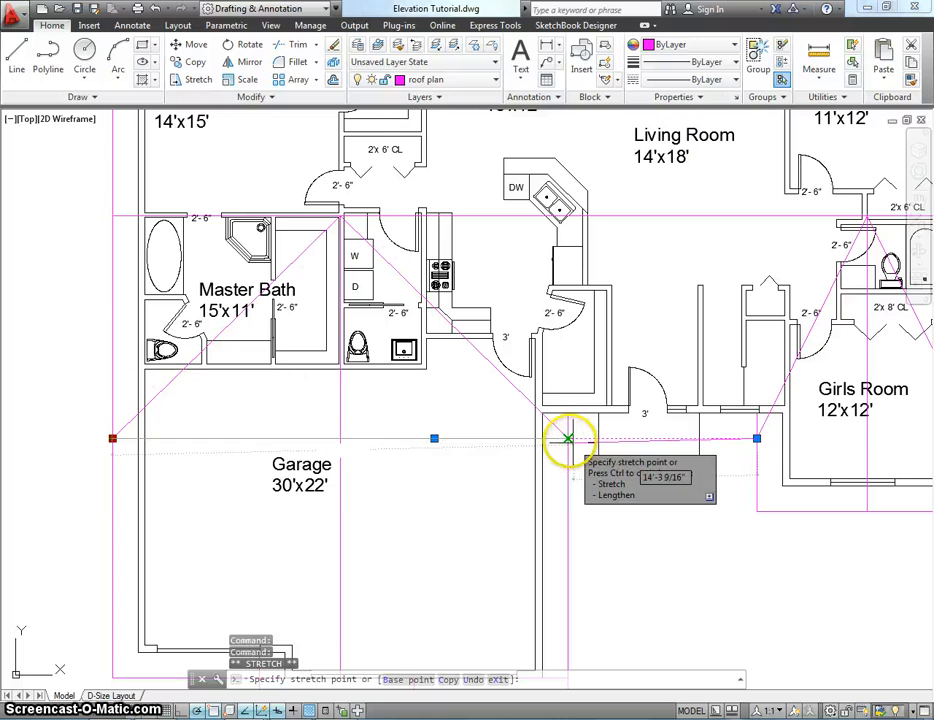
pyautogui.click(567, 438)
pyautogui.press('Escape')
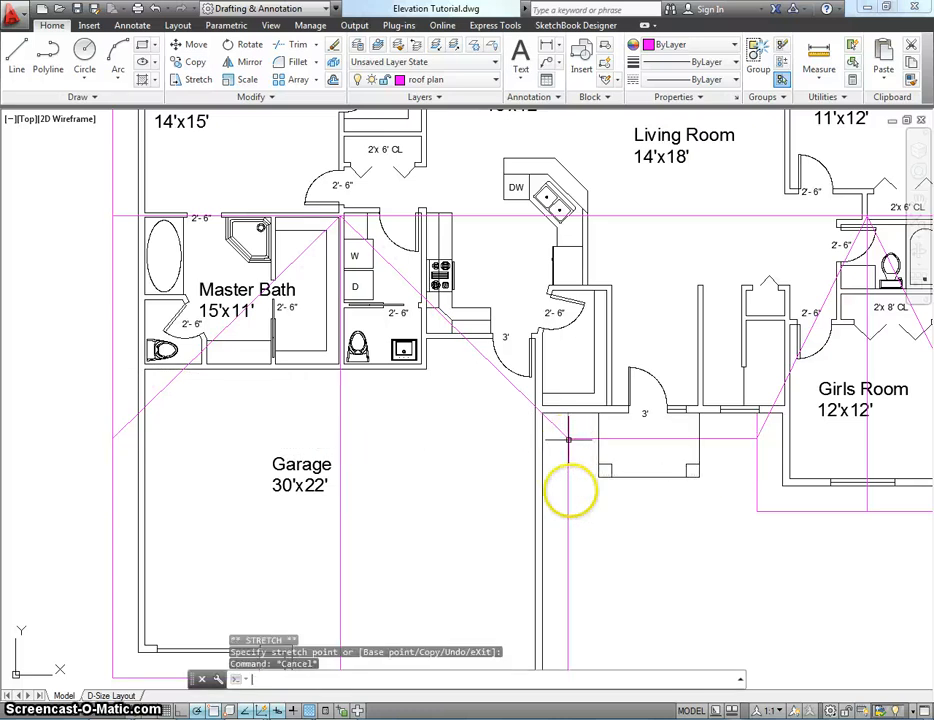
# Step: Examine the roof plan's outline, ridge and valley lines over the Garage, front entry and Girls Room
pyautogui.scroll(-4, 569, 490)
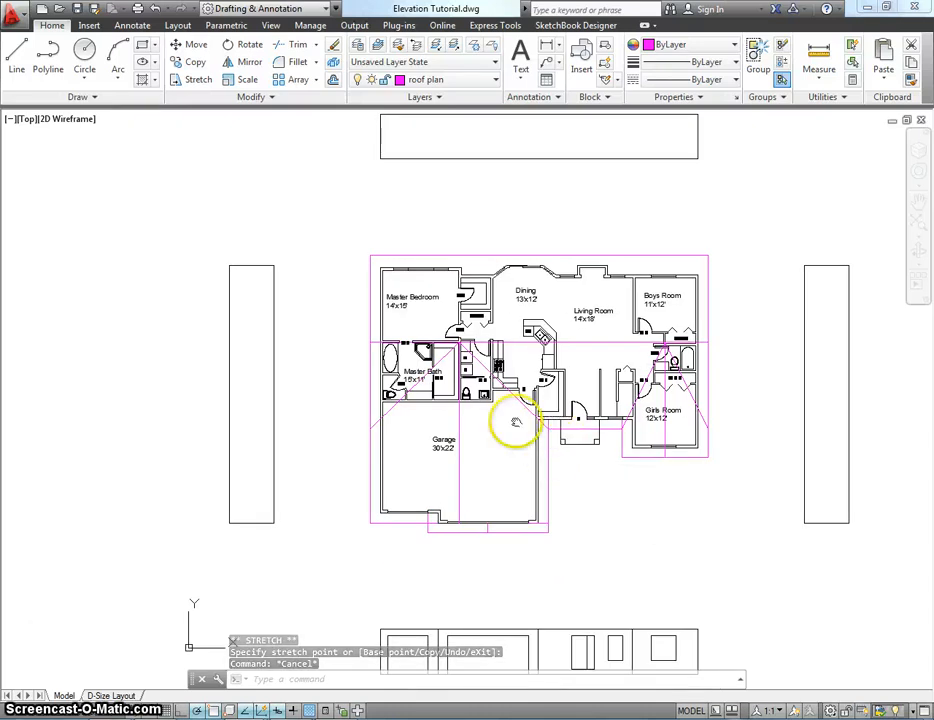
pyautogui.moveTo(513, 423); pyautogui.dragTo(480, 400, button='middle')
pyautogui.moveTo(577, 286); pyautogui.dragTo(556, 267, button='middle')
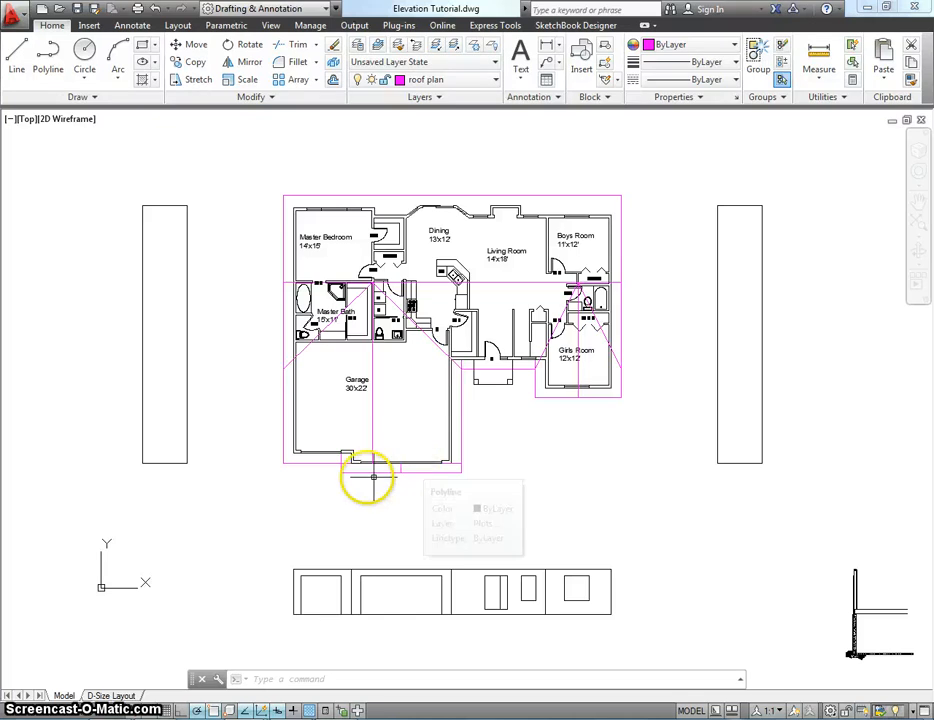
pyautogui.scroll(3, 348, 466)
pyautogui.scroll(-3, 330, 434)
pyautogui.moveTo(330, 434); pyautogui.dragTo(256, 434, button='middle')
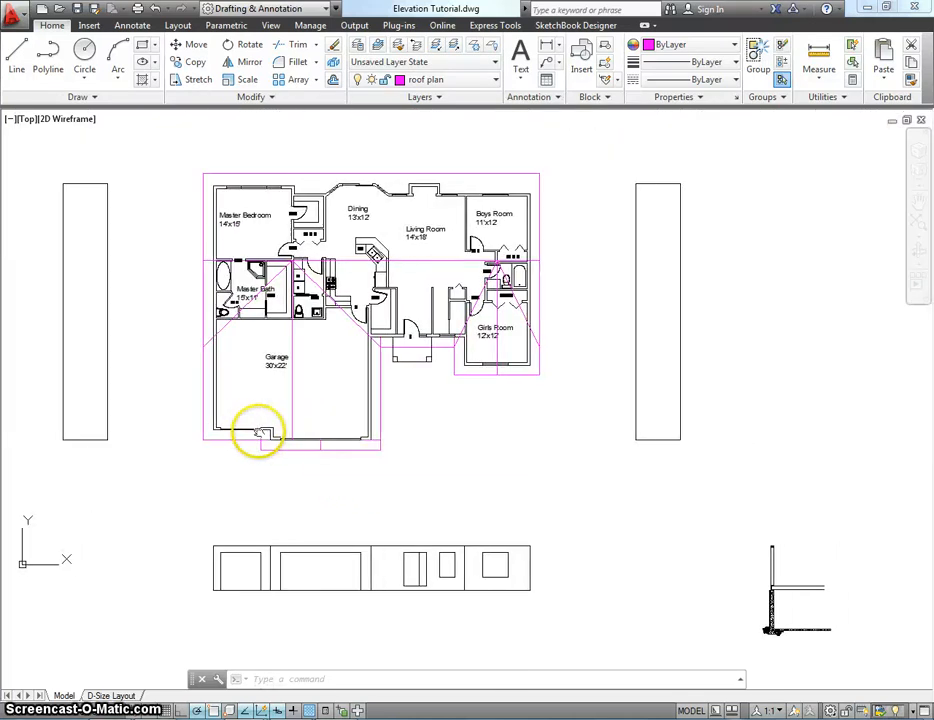
pyautogui.moveTo(417, 417); pyautogui.dragTo(413, 444, button='middle')
pyautogui.scroll(2, 413, 441)
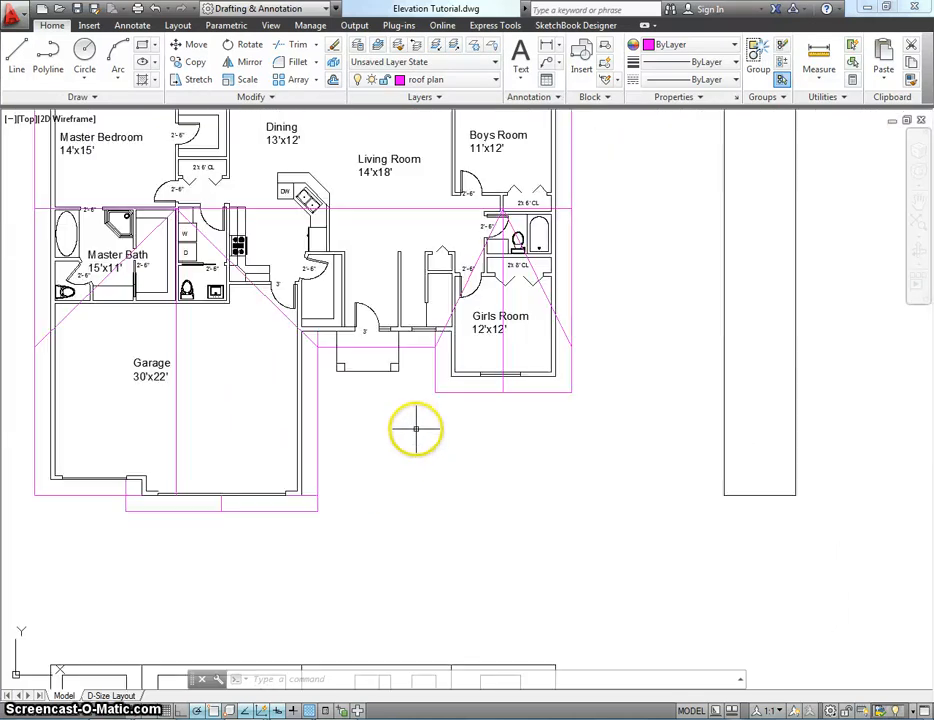
# Step: Stretch the north end of the Garage's east roof line down to the west end of the front eave line and deselect it
pyautogui.moveTo(442, 402); pyautogui.dragTo(422, 428, button='middle')
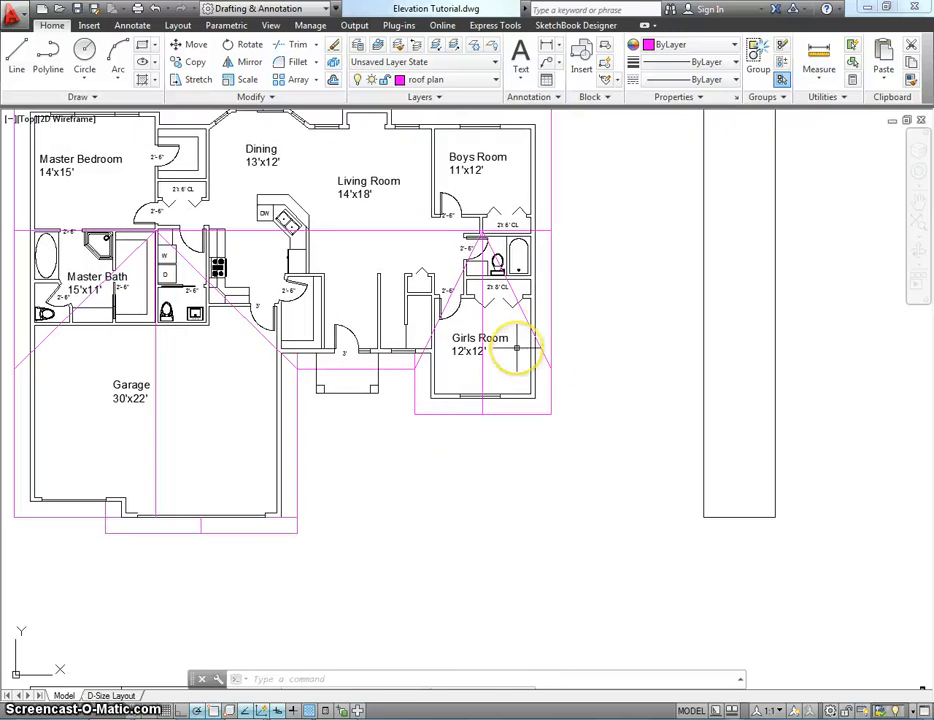
pyautogui.scroll(-2, 517, 348)
pyautogui.moveTo(517, 345); pyautogui.dragTo(515, 336, button='middle')
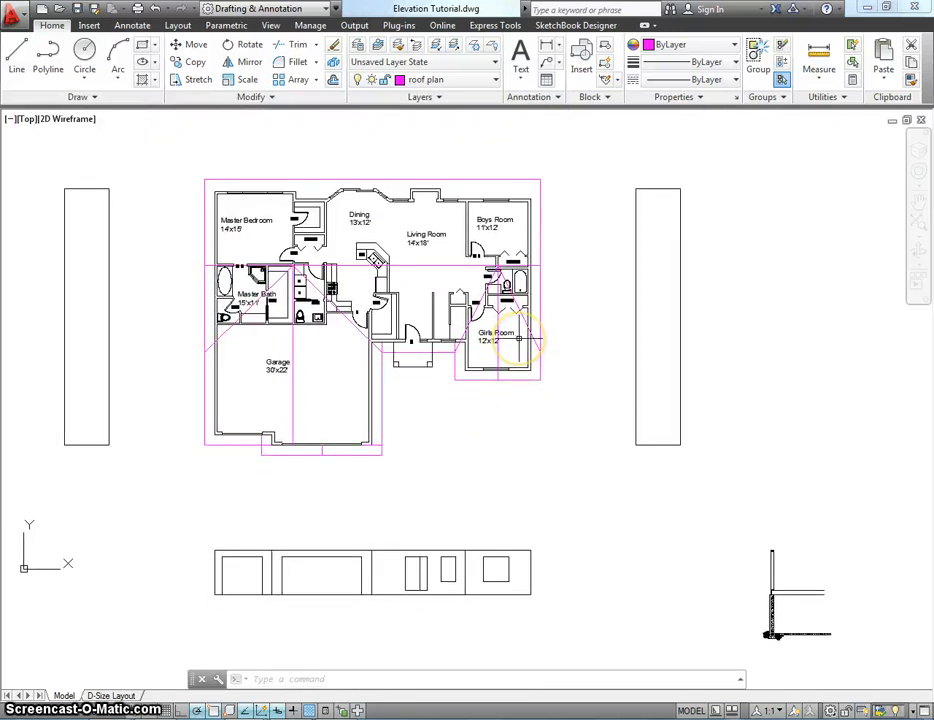
pyautogui.scroll(3, 330, 345)
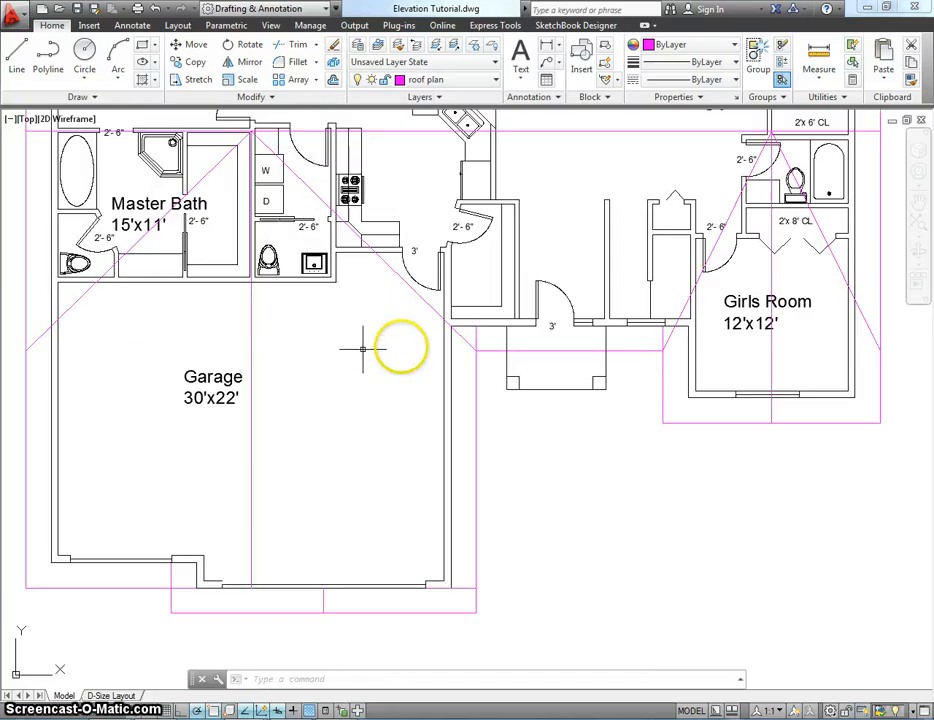
pyautogui.click(479, 336)
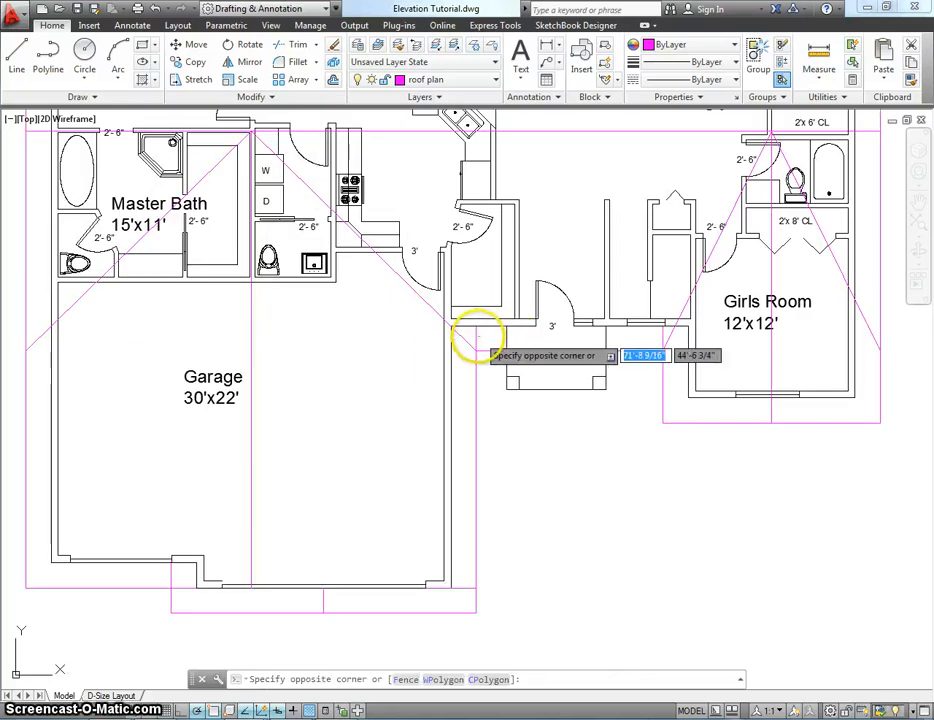
pyautogui.click(477, 338)
pyautogui.click(476, 326)
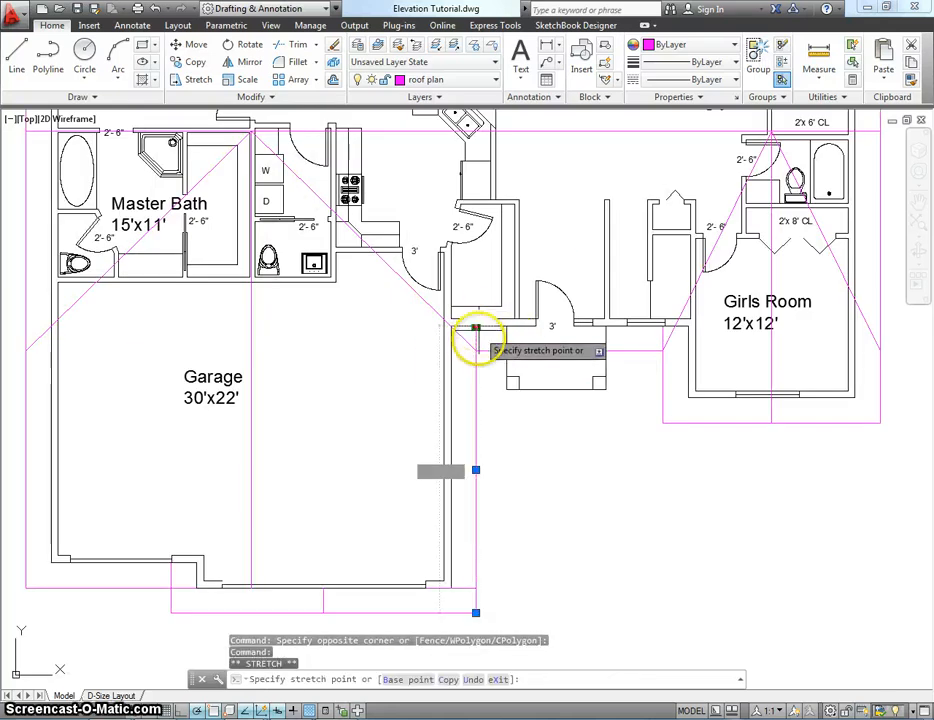
pyautogui.click(477, 350)
pyautogui.press('Escape')
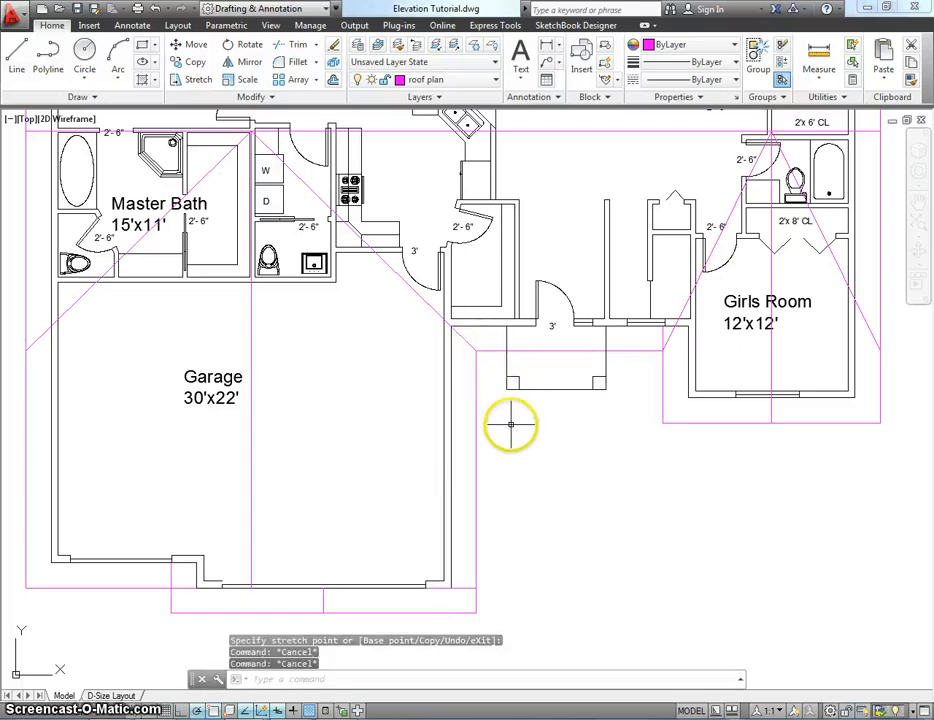
# Step: Open the KJ House1 drawing and switch from its Floor Plan layout to model space
pyautogui.scroll(-2, 509, 424)
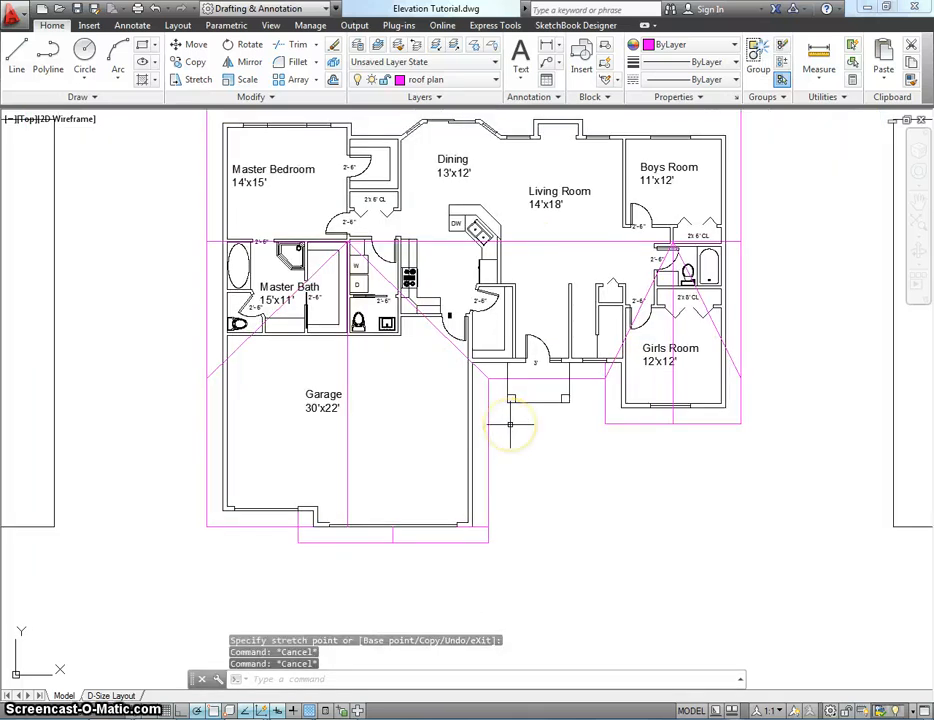
pyautogui.moveTo(652, 190); pyautogui.dragTo(640, 255, button='middle')
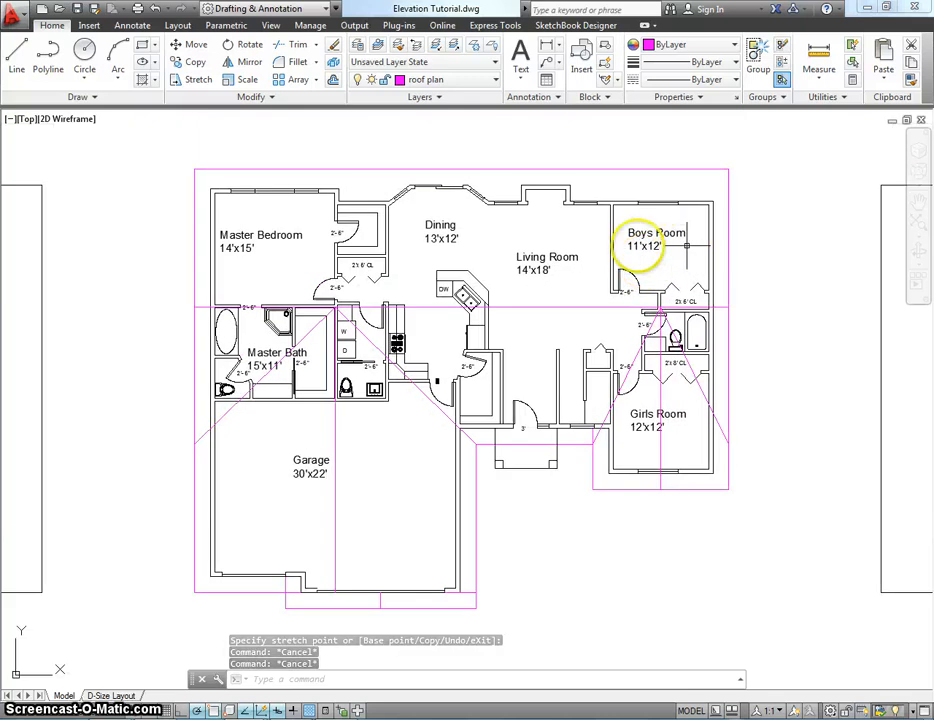
pyautogui.moveTo(247, 250); pyautogui.dragTo(250, 219, button='middle')
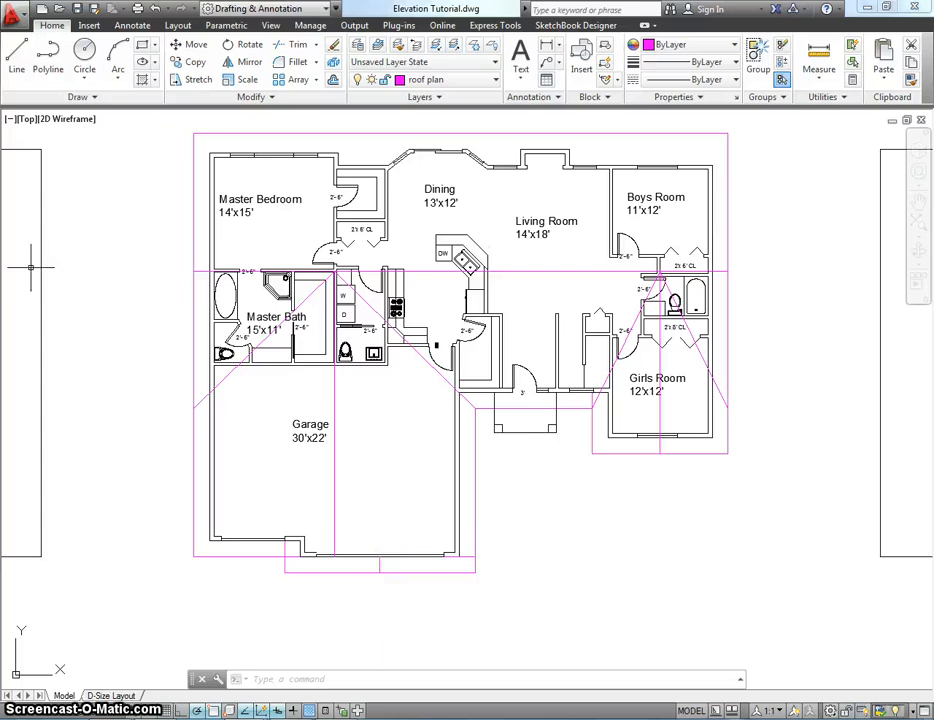
pyautogui.click(60, 10)
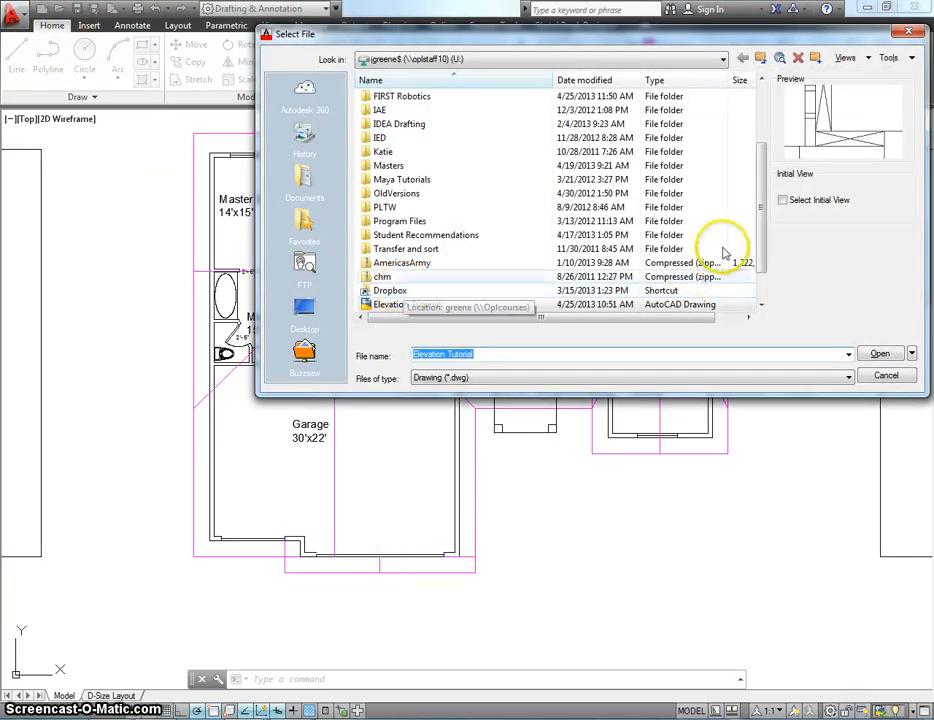
pyautogui.scroll(-1, 511, 298)
pyautogui.click(450, 292)
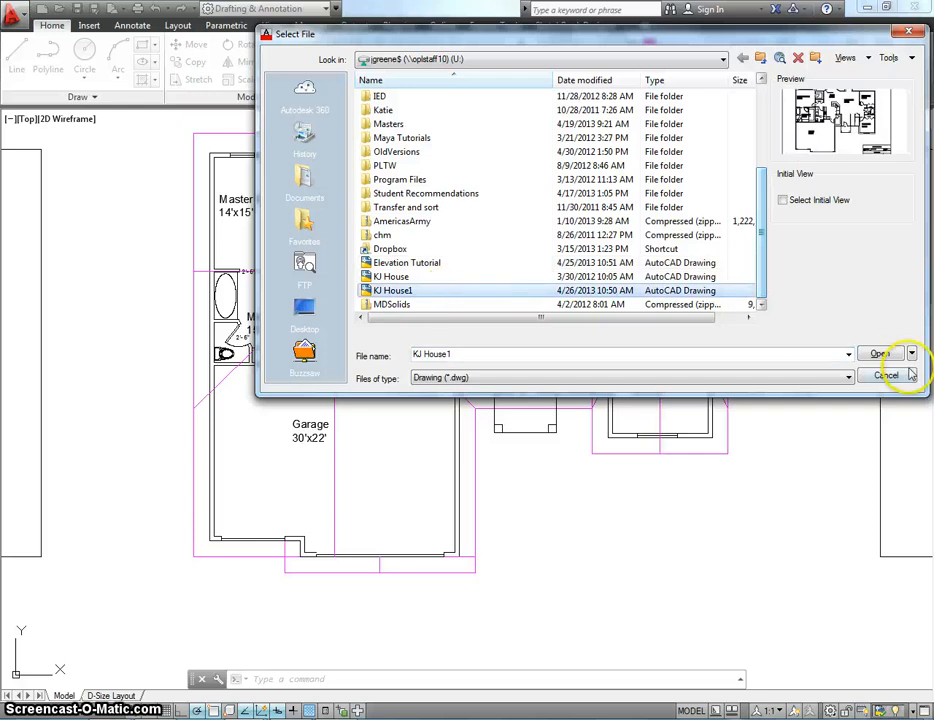
pyautogui.click(880, 354)
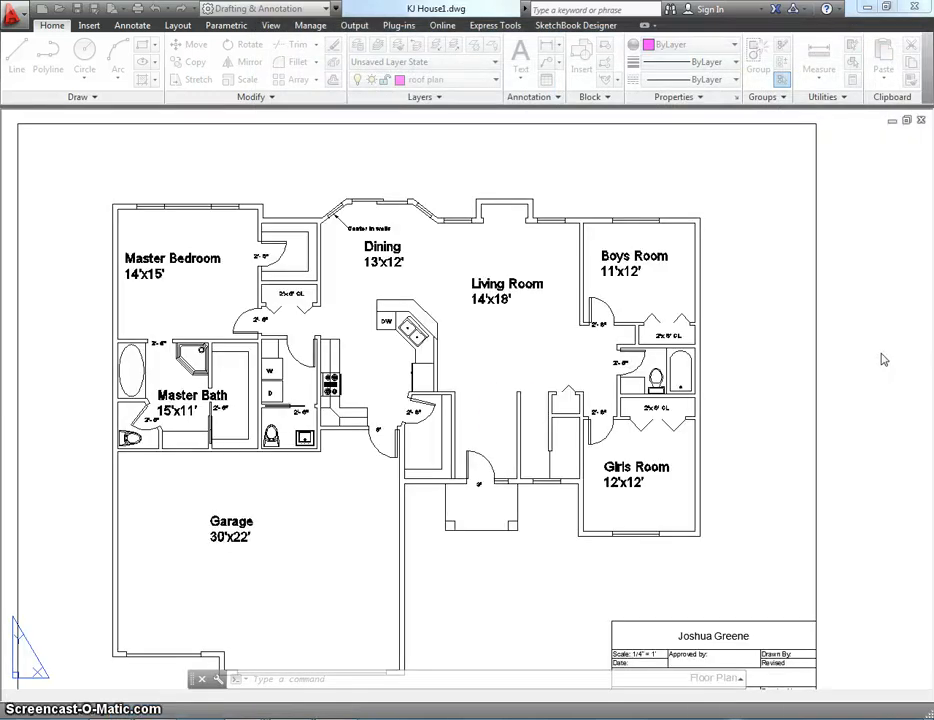
pyautogui.scroll(-6, 512, 407)
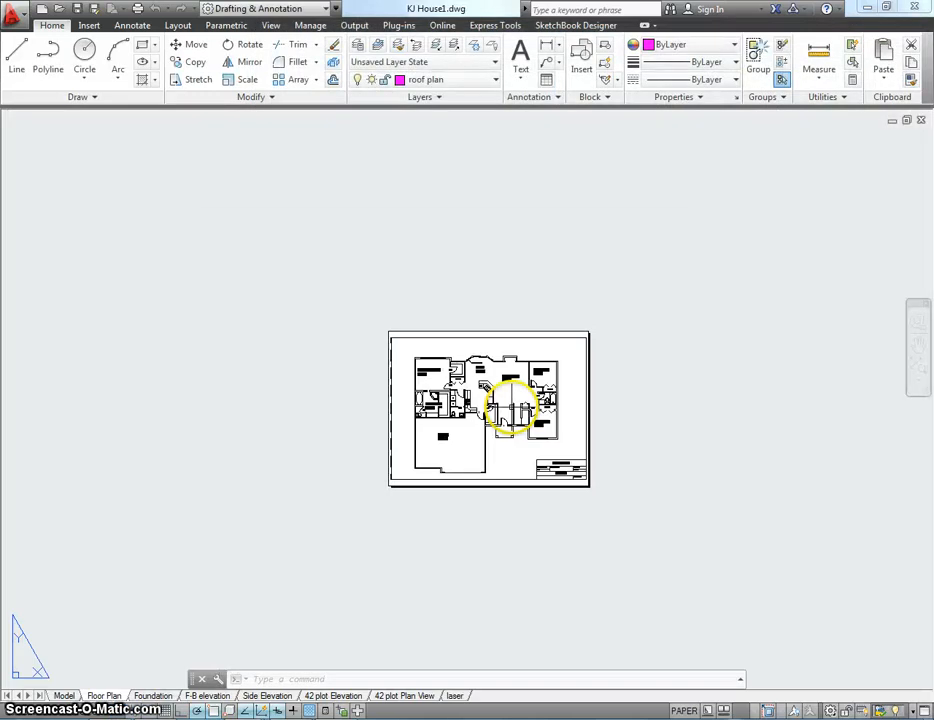
pyautogui.click(63, 695)
# Step: Locate the finished Back, Front, Left and Right Elevations in the KJ House1 model
pyautogui.scroll(-8, 609, 400)
pyautogui.moveTo(605, 400); pyautogui.dragTo(413, 500, button='middle')
pyautogui.scroll(-4, 448, 490)
pyautogui.scroll(4, 447, 472)
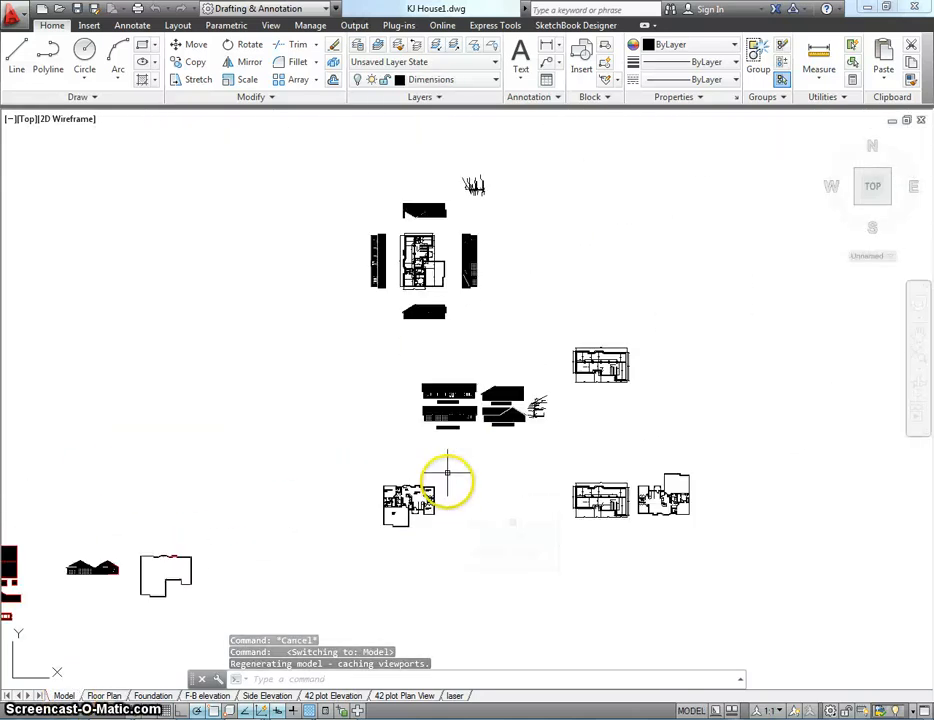
pyautogui.scroll(7, 453, 410)
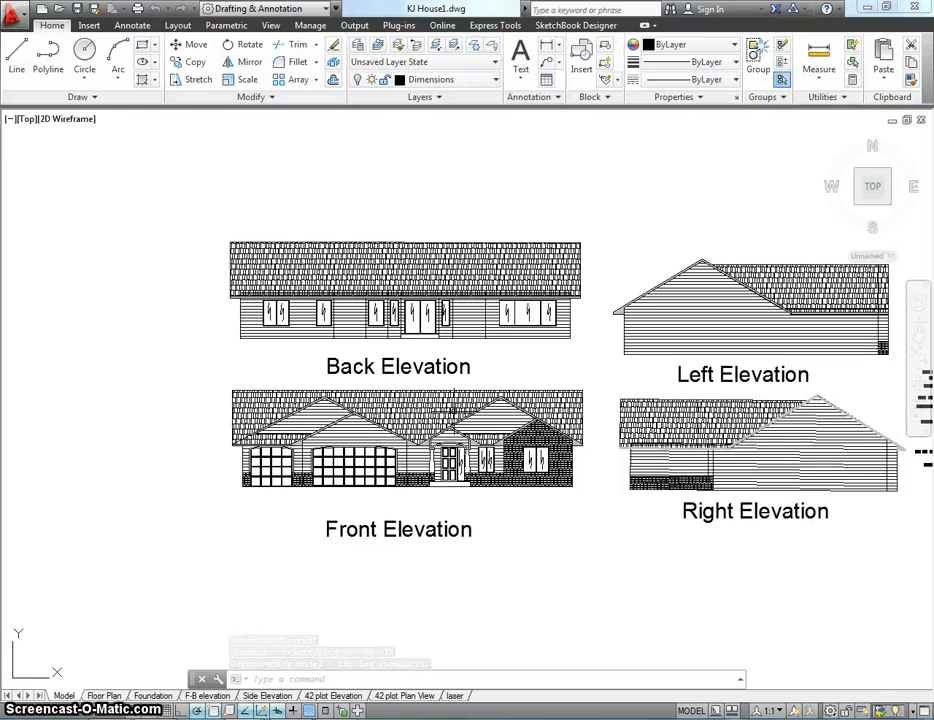
pyautogui.scroll(2, 453, 410)
pyautogui.moveTo(453, 406); pyautogui.dragTo(455, 395, button='middle')
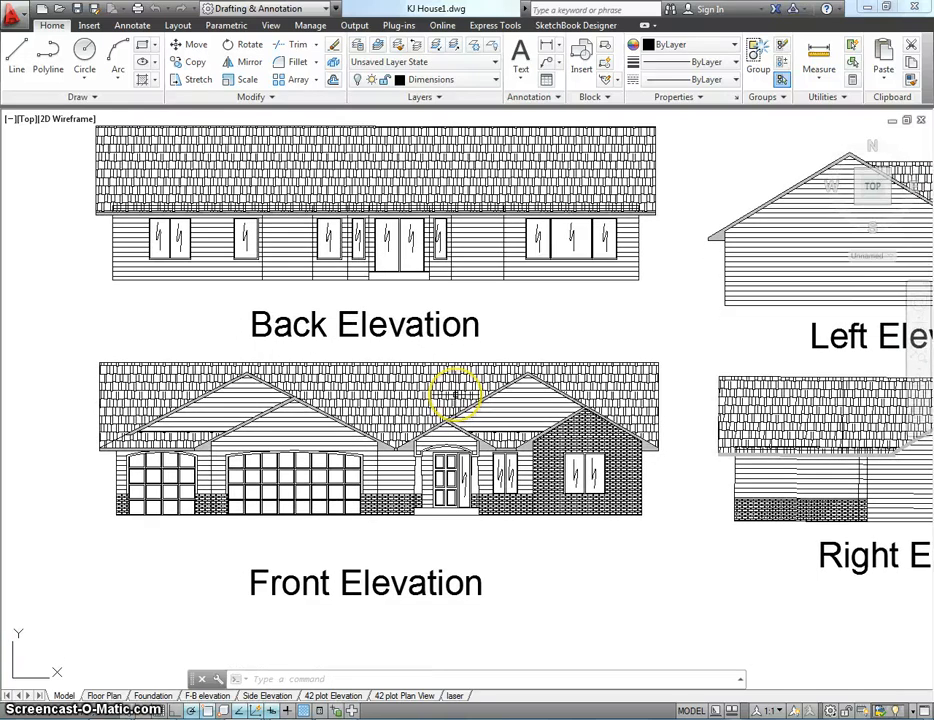
# Step: Examine the Front Elevation's roof gables over the garage, entry and brick-faced bedroom, along with the neighbouring elevations
pyautogui.moveTo(459, 442)
pyautogui.mouseDown(button='middle')
pyautogui.moveTo(436, 443)
pyautogui.moveTo(432, 515)
pyautogui.mouseUp(button='middle')
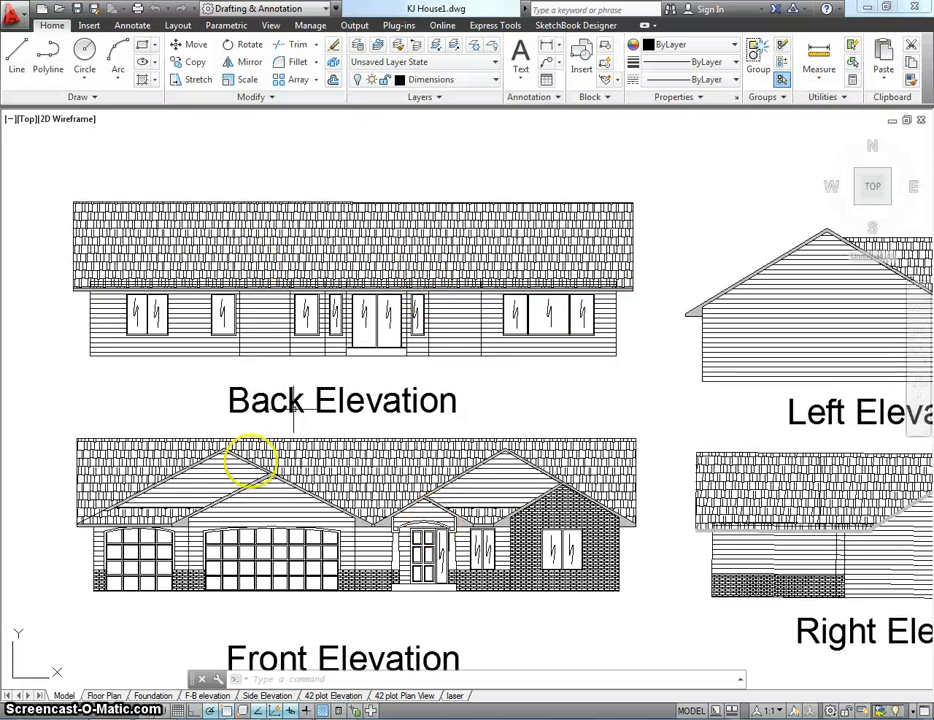
pyautogui.moveTo(211, 480)
pyautogui.mouseDown(button='middle')
pyautogui.moveTo(125, 473)
pyautogui.moveTo(252, 428)
pyautogui.mouseUp(button='middle')
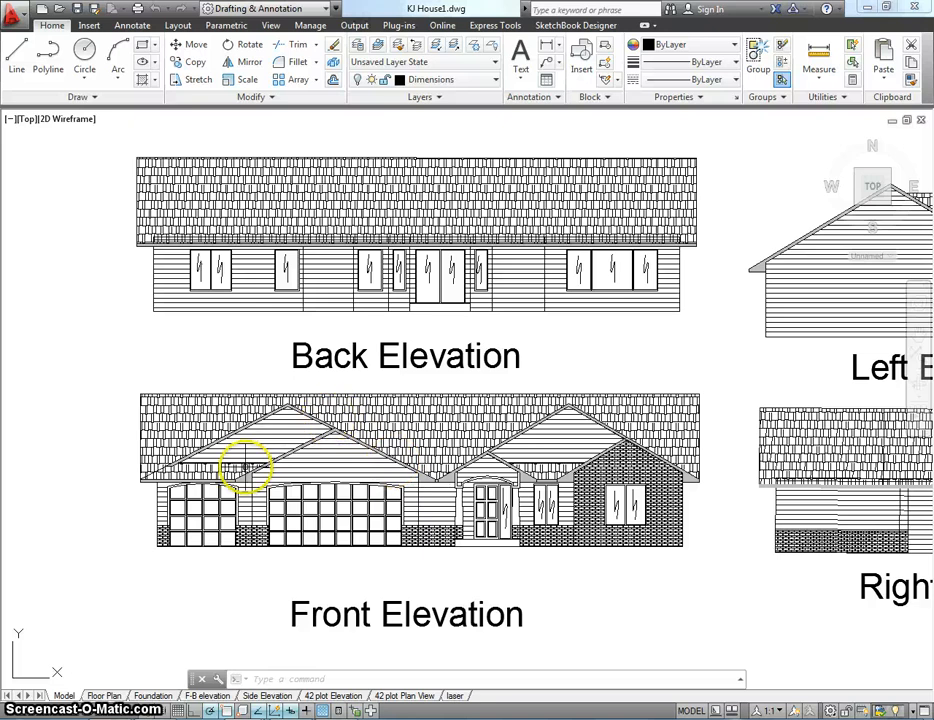
pyautogui.moveTo(518, 464); pyautogui.dragTo(366, 451, button='middle')
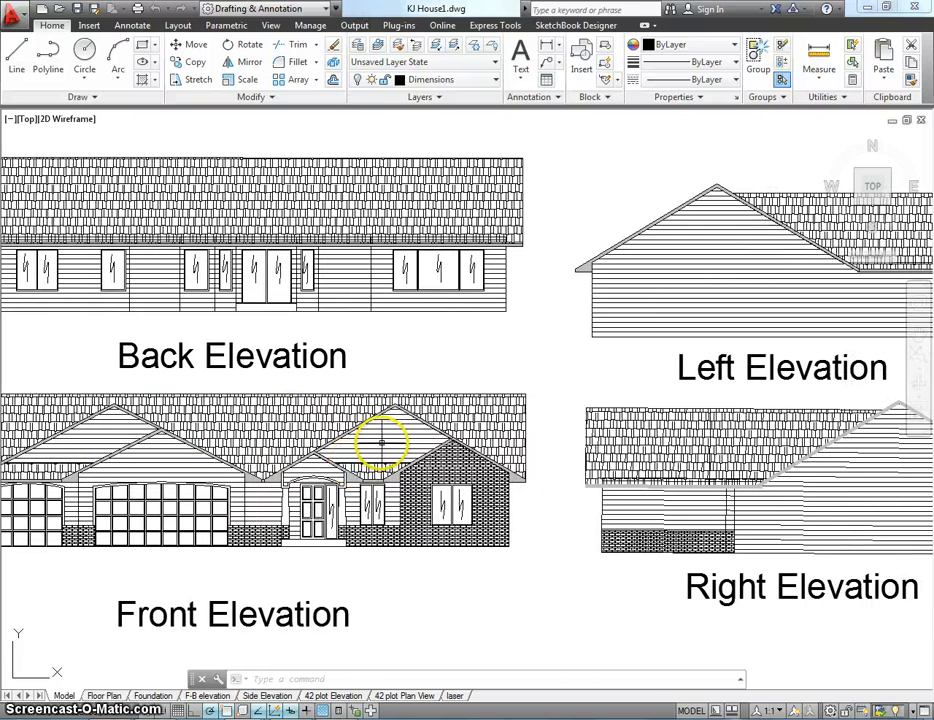
pyautogui.scroll(2, 381, 441)
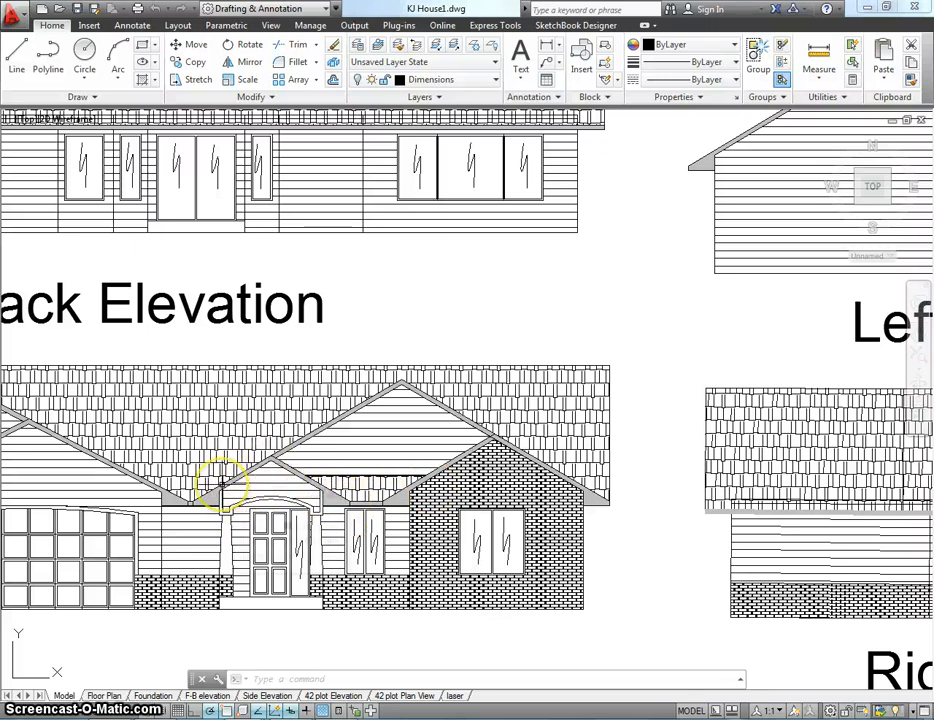
pyautogui.scroll(-5, 310, 455)
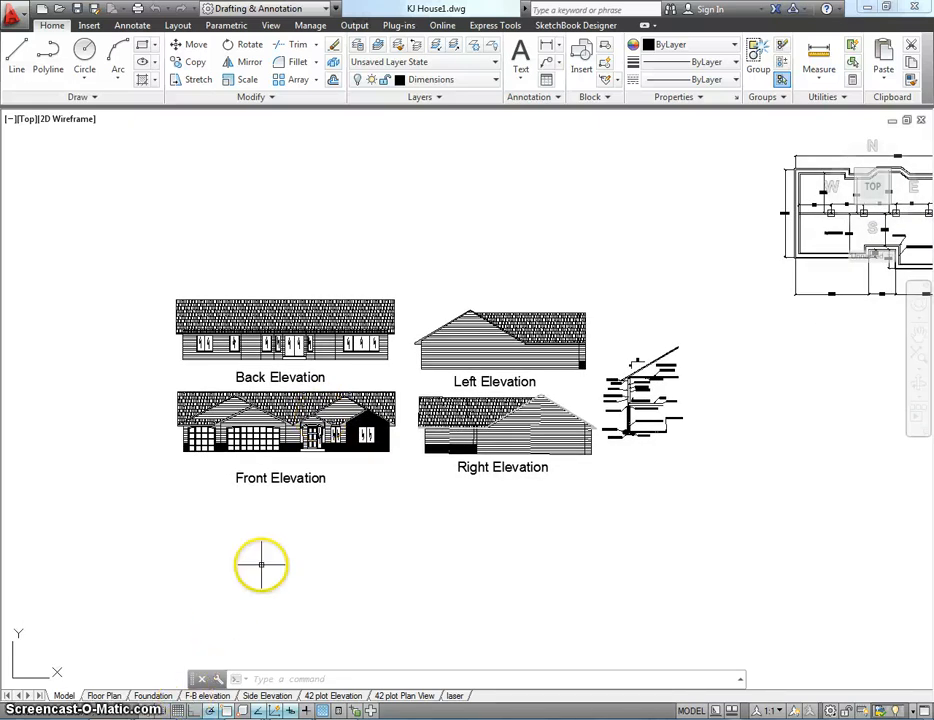
pyautogui.scroll(4, 259, 563)
pyautogui.scroll(-2, 458, 375)
pyautogui.scroll(-2, 458, 375)
pyautogui.moveTo(458, 375); pyautogui.dragTo(414, 452, button='middle')
# Step: Return to the Elevation Tutorial drawing and bring the top of the wall section into close view
pyautogui.hotkey('ctrl', 'Tab')
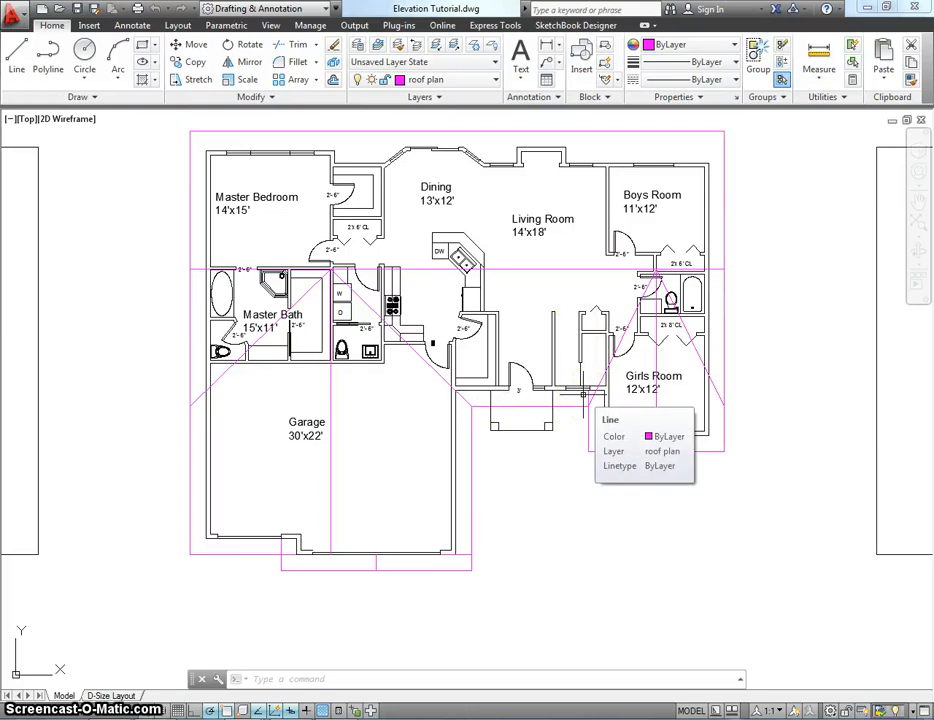
pyautogui.scroll(-2, 563, 455)
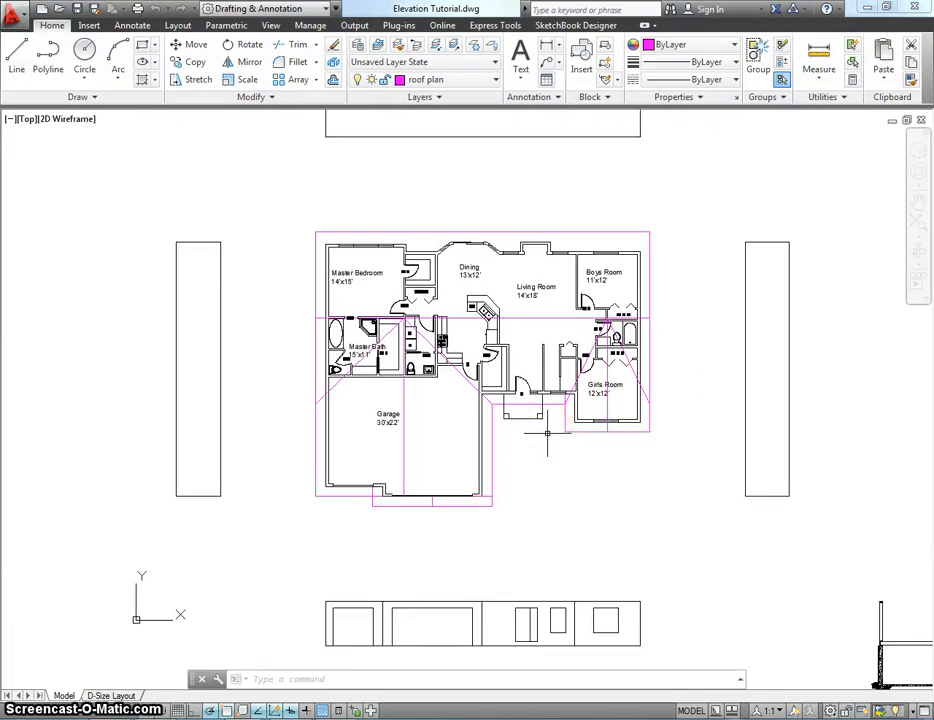
pyautogui.moveTo(547, 432); pyautogui.dragTo(465, 455, button='middle')
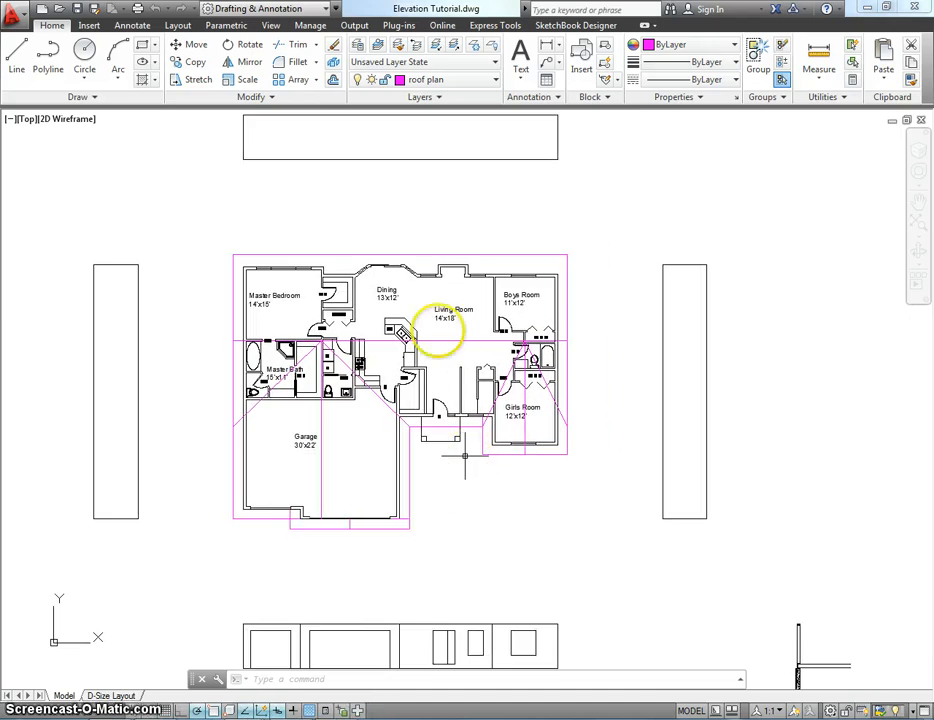
pyautogui.moveTo(456, 378); pyautogui.dragTo(472, 355, button='middle')
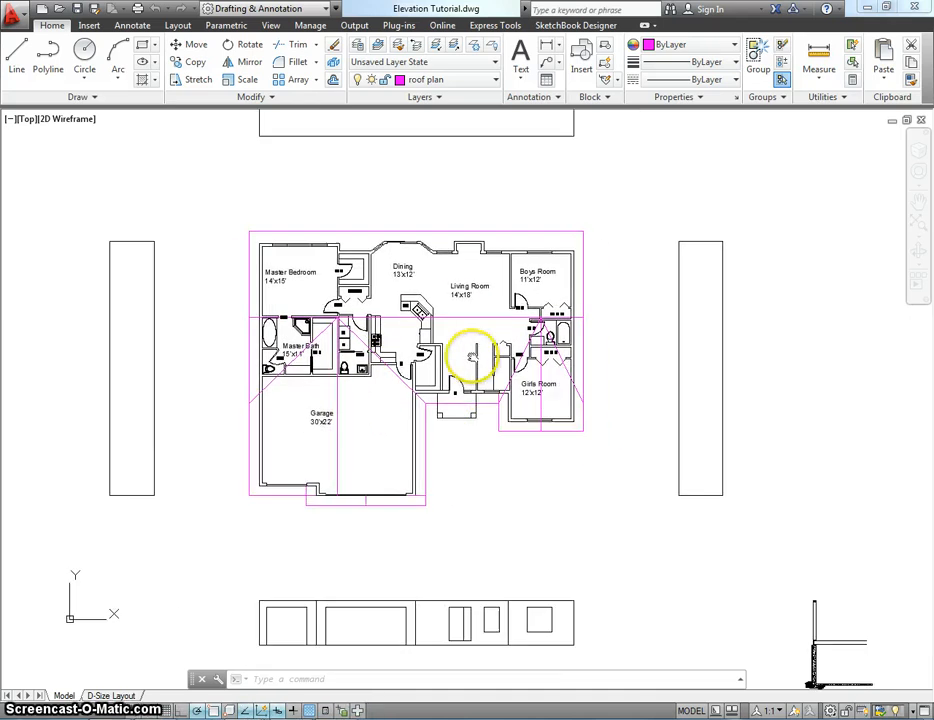
pyautogui.scroll(-2, 473, 355)
pyautogui.scroll(2, 485, 390)
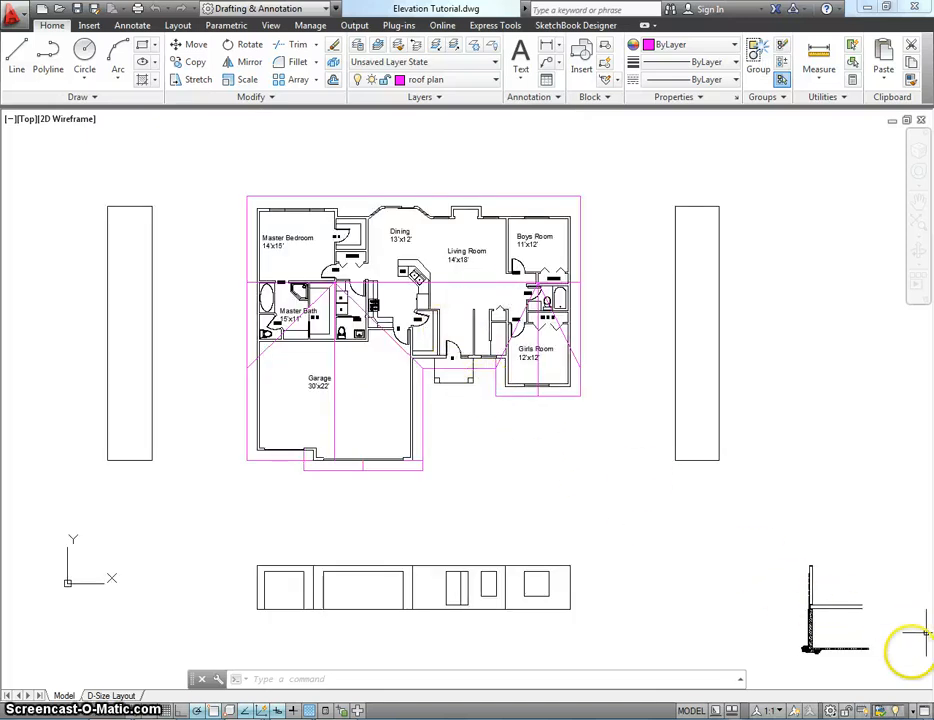
pyautogui.moveTo(851, 605); pyautogui.dragTo(767, 605, button='middle')
pyautogui.scroll(5, 744, 580)
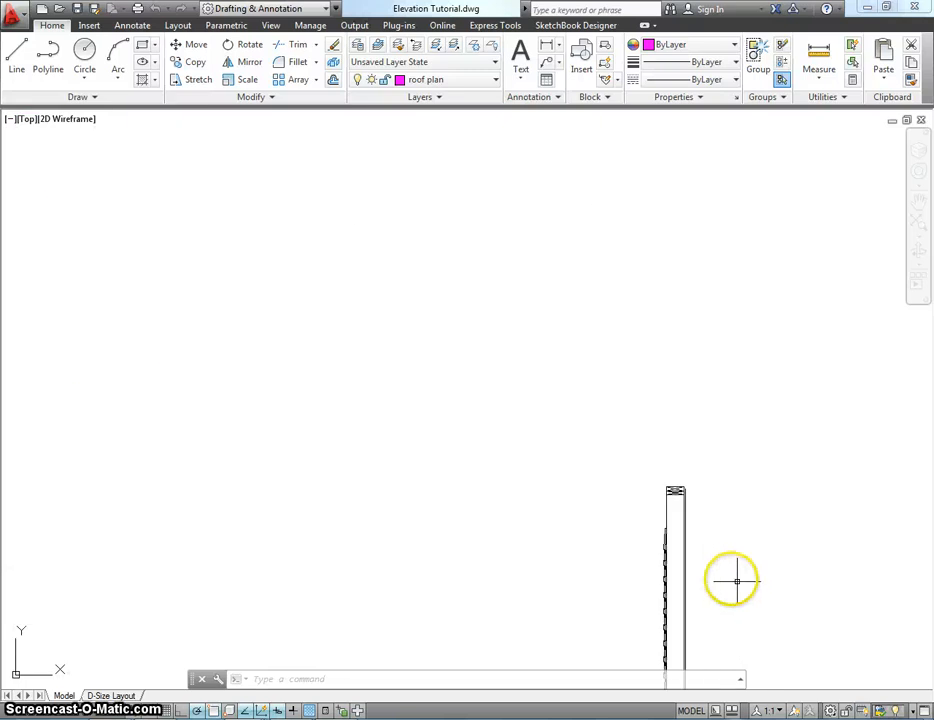